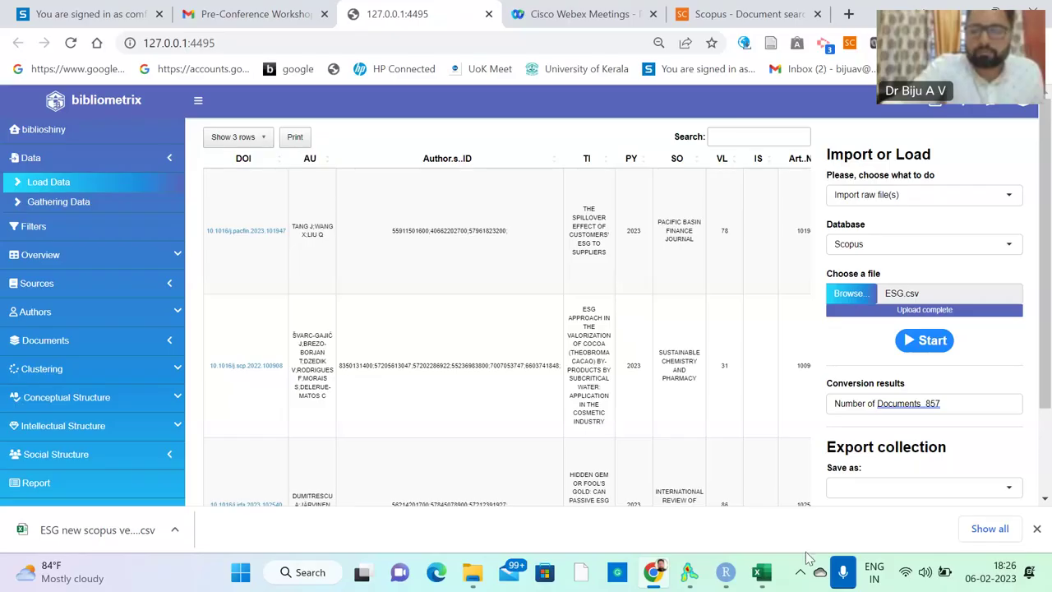
Switch from the bibliometrix page to the empty VOSviewer map window.
{"action": "left_click", "coordinate": [689, 575]}
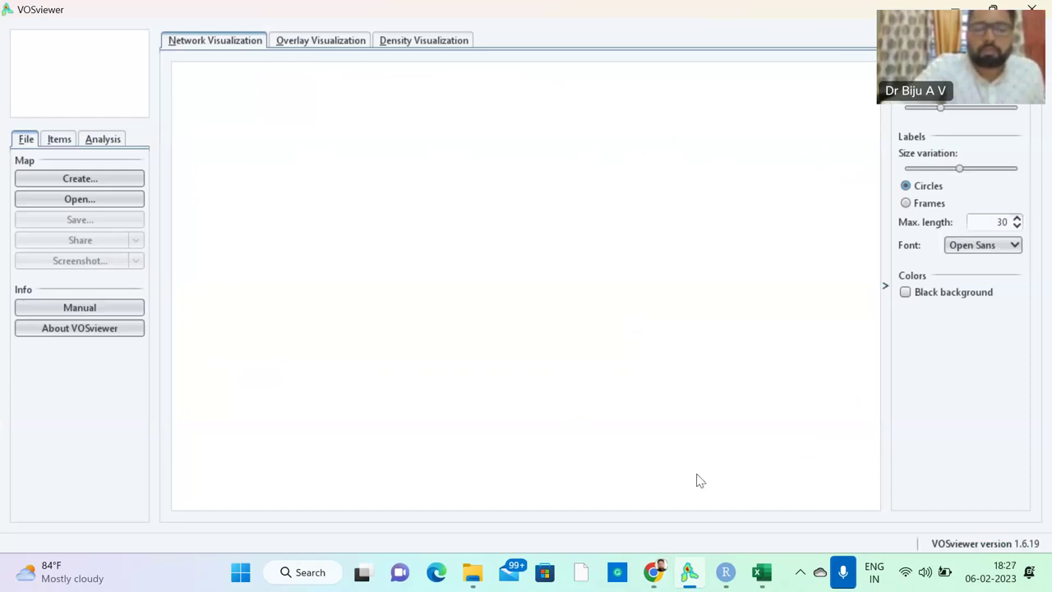
Return from VOSviewer to the bibliometrix page in Chrome.
{"action": "left_click", "coordinate": [653, 573]}
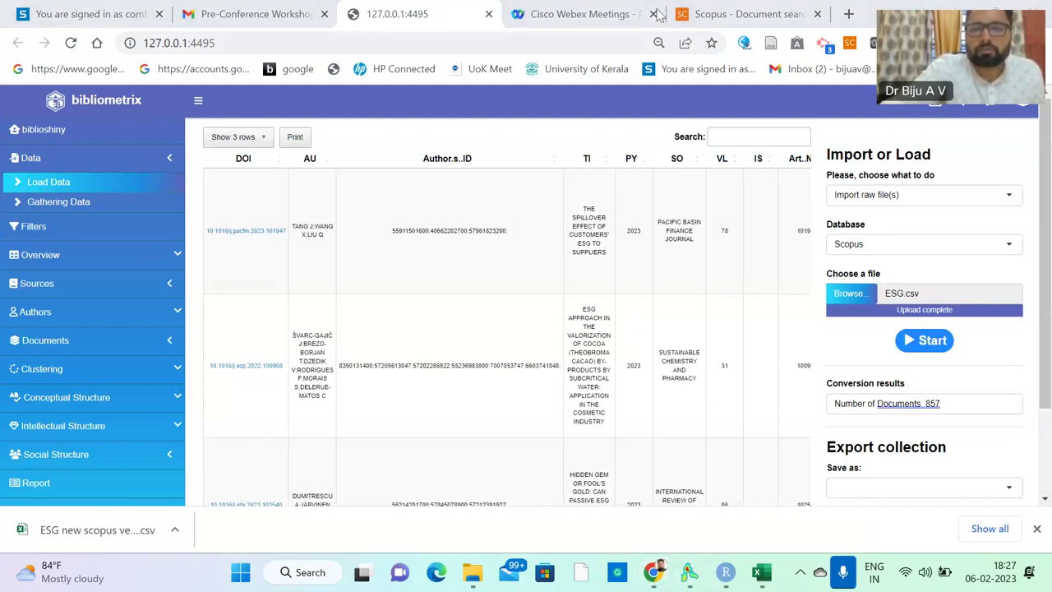
In the Scopus tab, dismiss the export notice and show the 857 results in the old layout.
{"action": "left_click", "coordinate": [699, 14]}
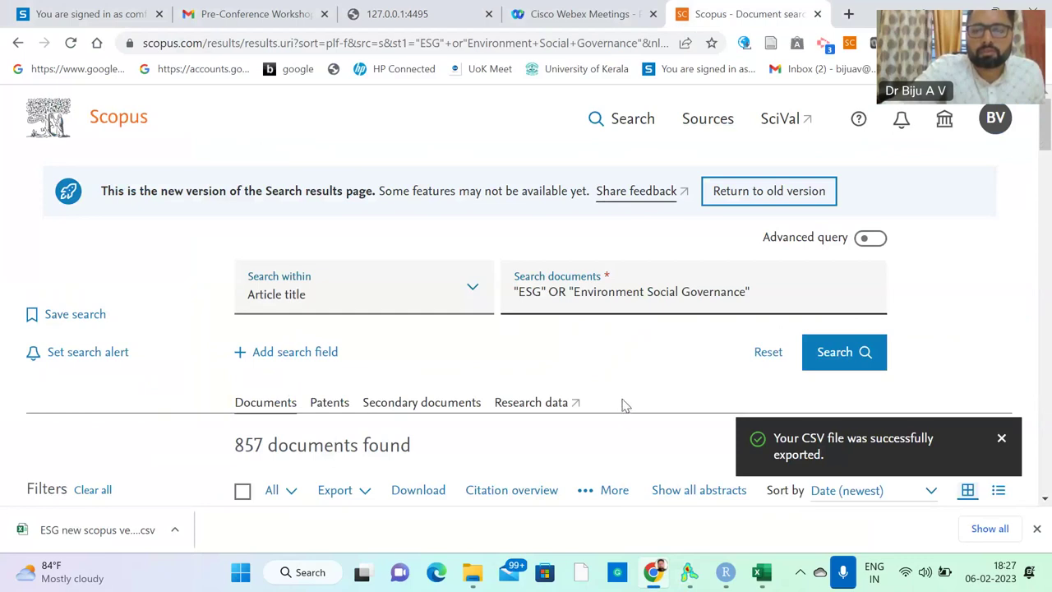
{"action": "left_click", "coordinate": [1003, 439]}
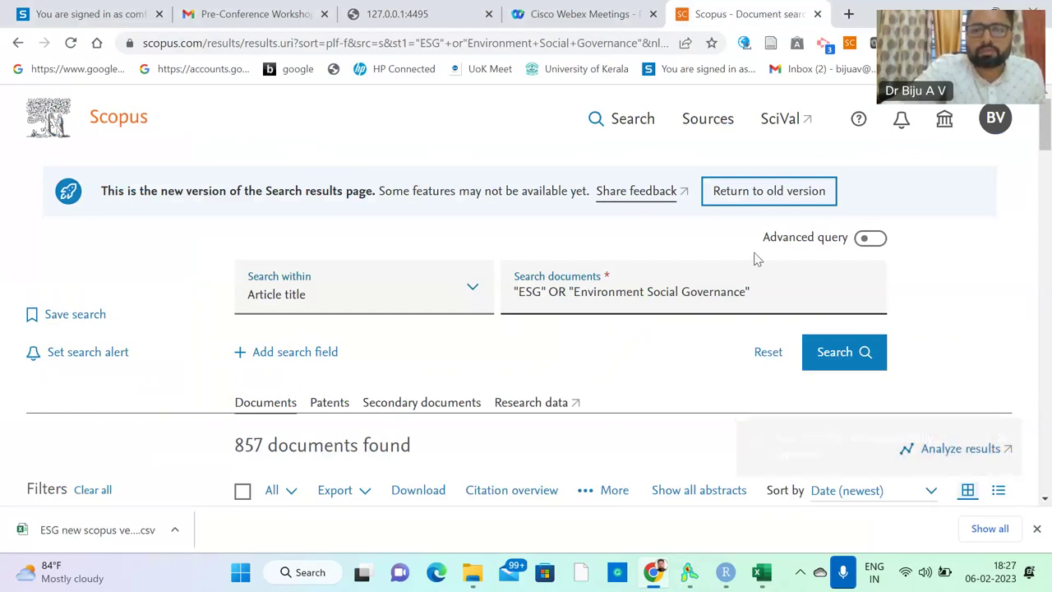
{"action": "left_click", "coordinate": [747, 193]}
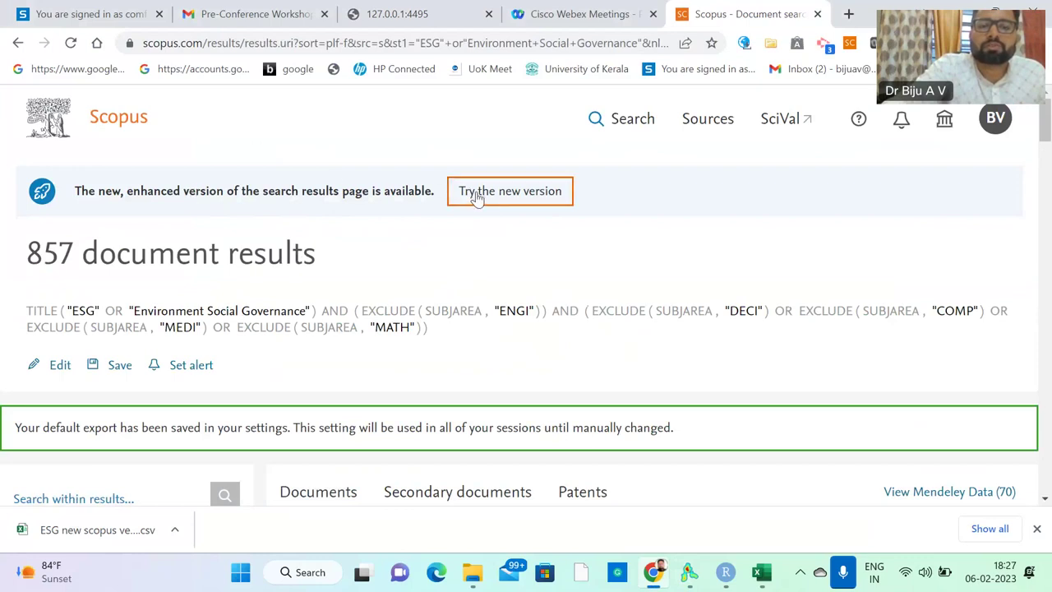
{"action": "left_click", "coordinate": [506, 200]}
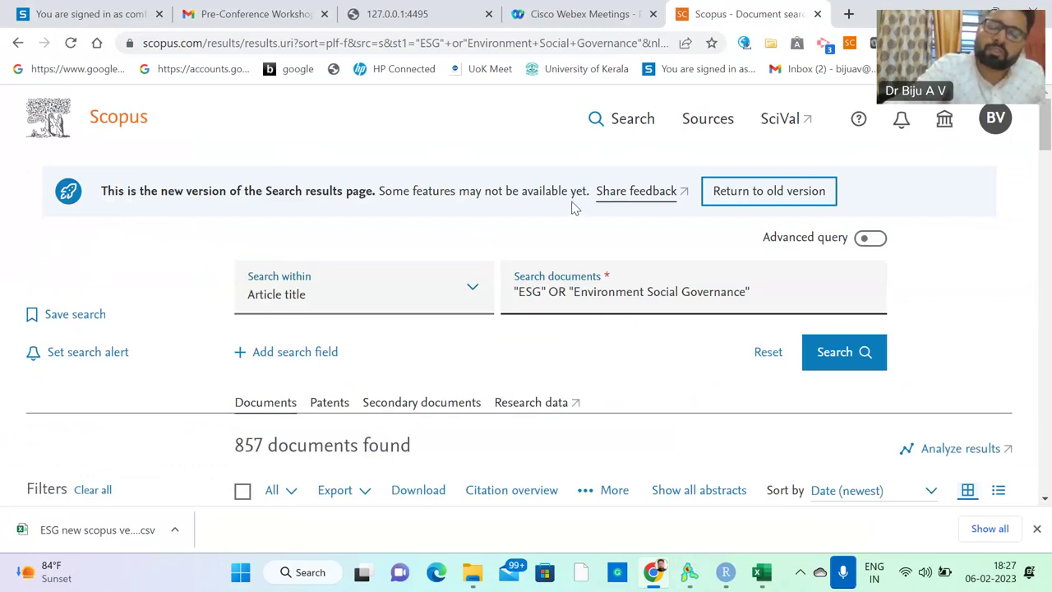
{"action": "left_click", "coordinate": [750, 201]}
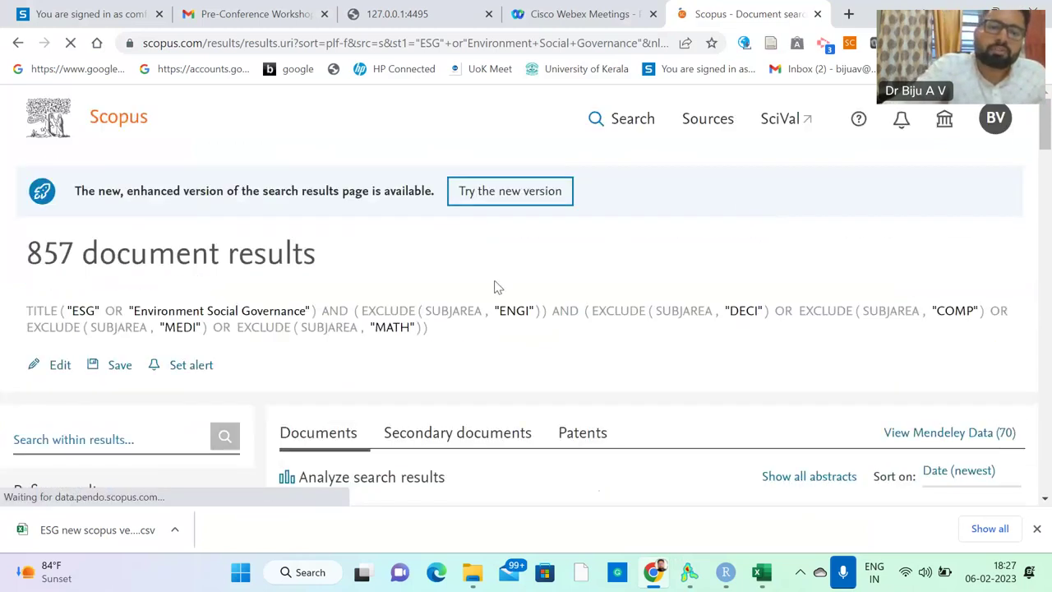
{"action": "scroll", "coordinate": [450, 303], "scroll_direction": "down", "scroll_amount": 1}
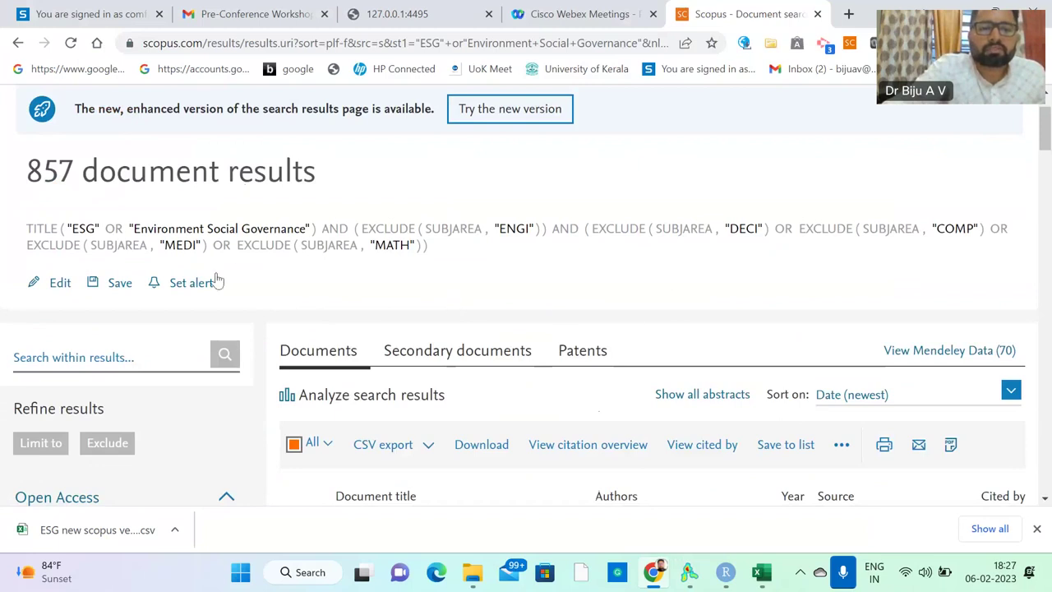
Rerun the Article title search for 'ESG' or 'Environment Social Governance' without exclusions, giving 1,183 results.
{"action": "left_click", "coordinate": [61, 284]}
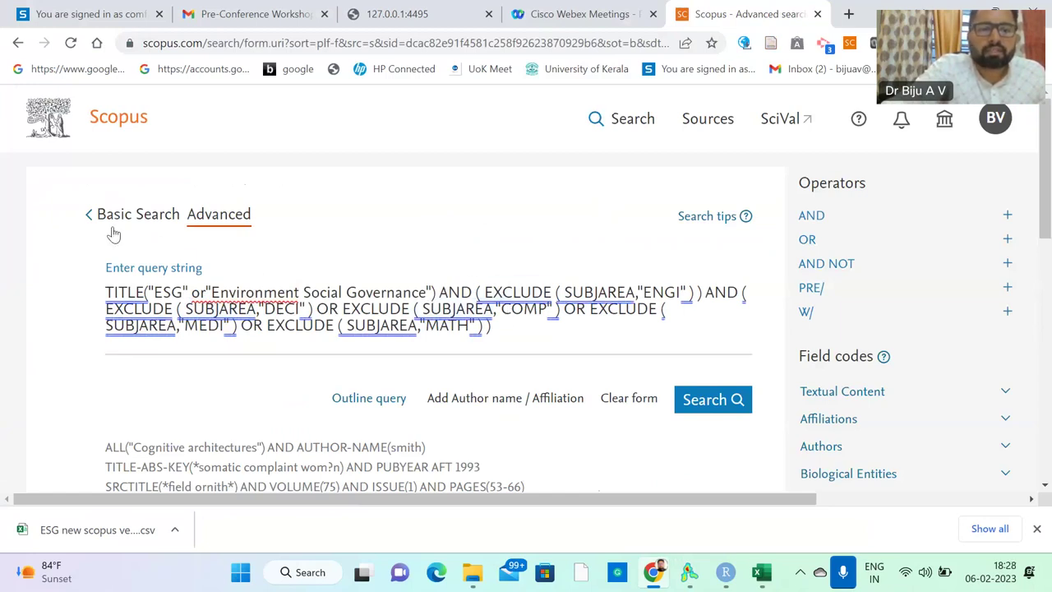
{"action": "left_click_drag", "start_coordinate": [505, 324], "coordinate": [71, 312]}
{"action": "left_click", "coordinate": [70, 312]}
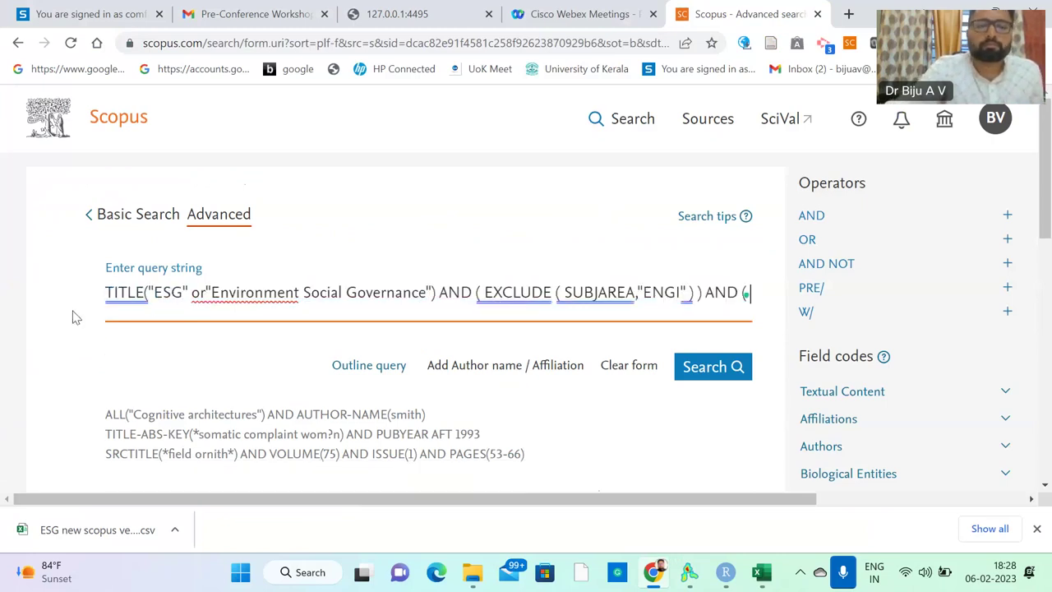
{"action": "left_click", "coordinate": [86, 221]}
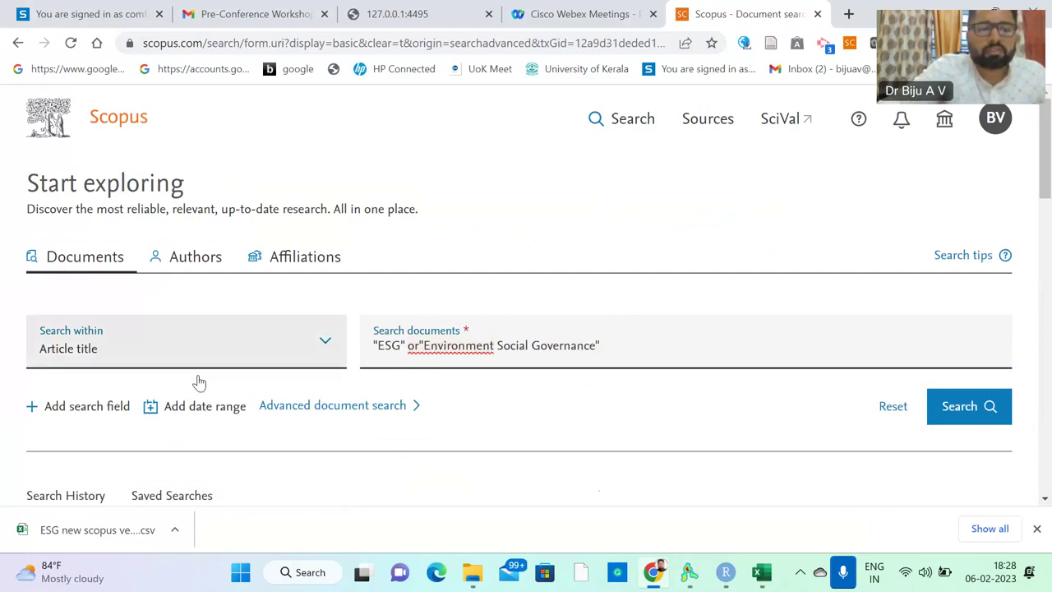
{"action": "left_click", "coordinate": [985, 415]}
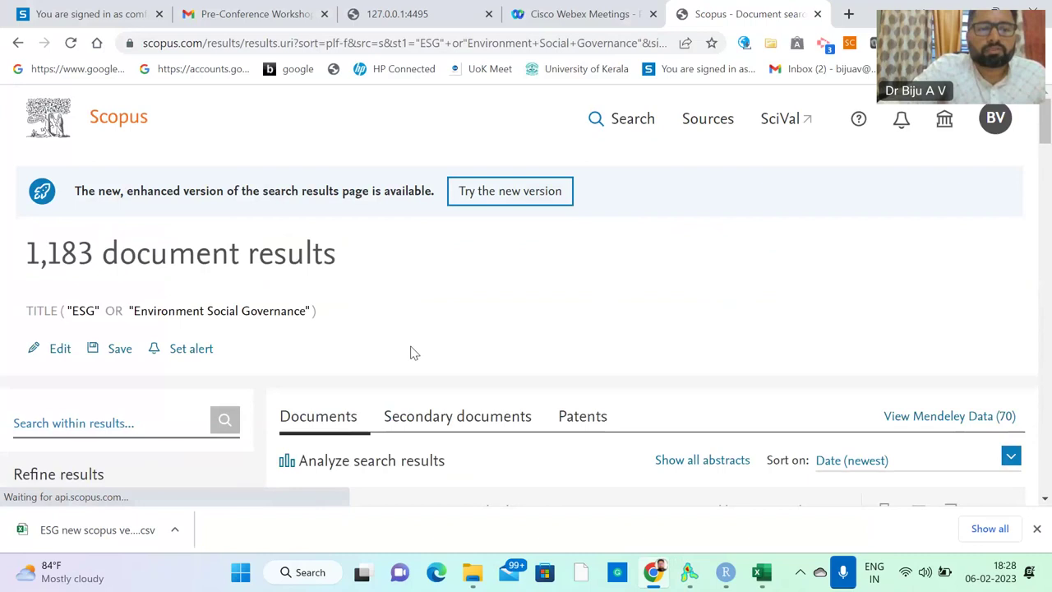
Open the full publication-year list and tick the years 2002 through 2013.
{"action": "scroll", "coordinate": [413, 353], "scroll_direction": "down", "scroll_amount": 8}
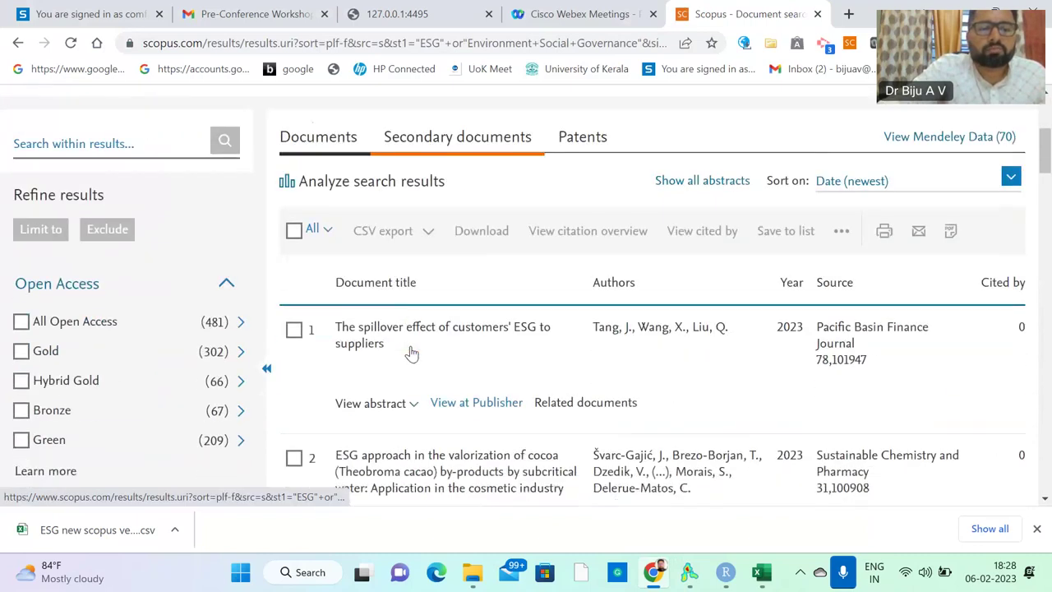
{"action": "scroll", "coordinate": [164, 378], "scroll_direction": "down", "scroll_amount": 2}
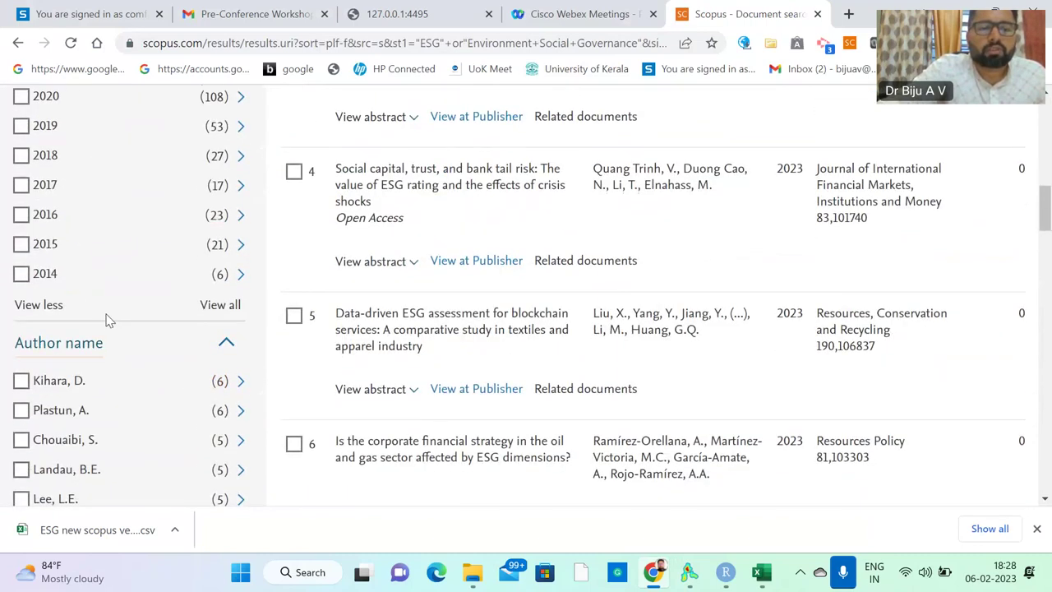
{"action": "left_click", "coordinate": [221, 306]}
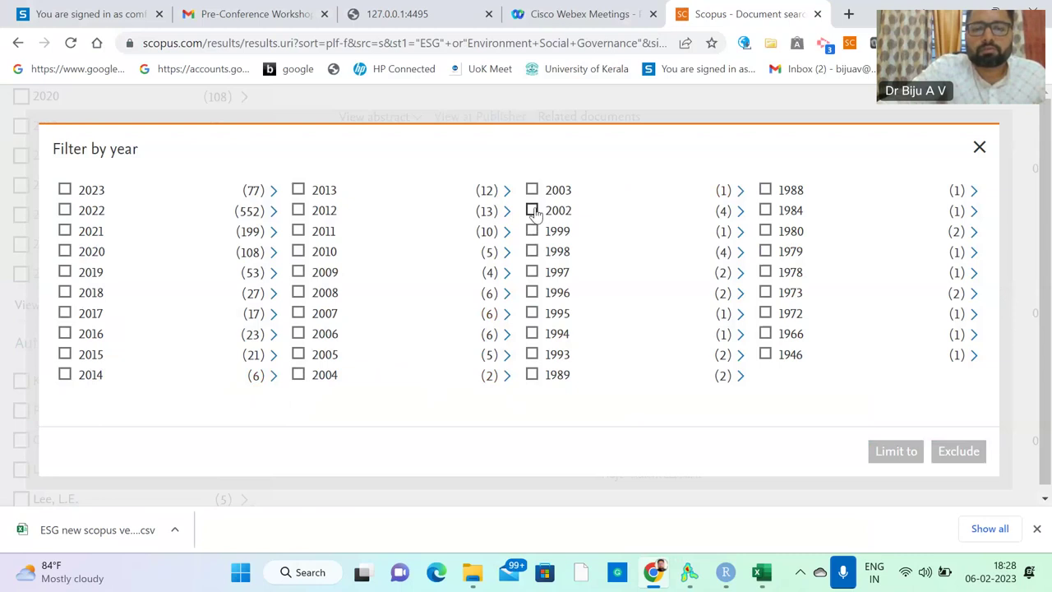
{"action": "left_click", "coordinate": [533, 211]}
{"action": "left_click", "coordinate": [532, 190]}
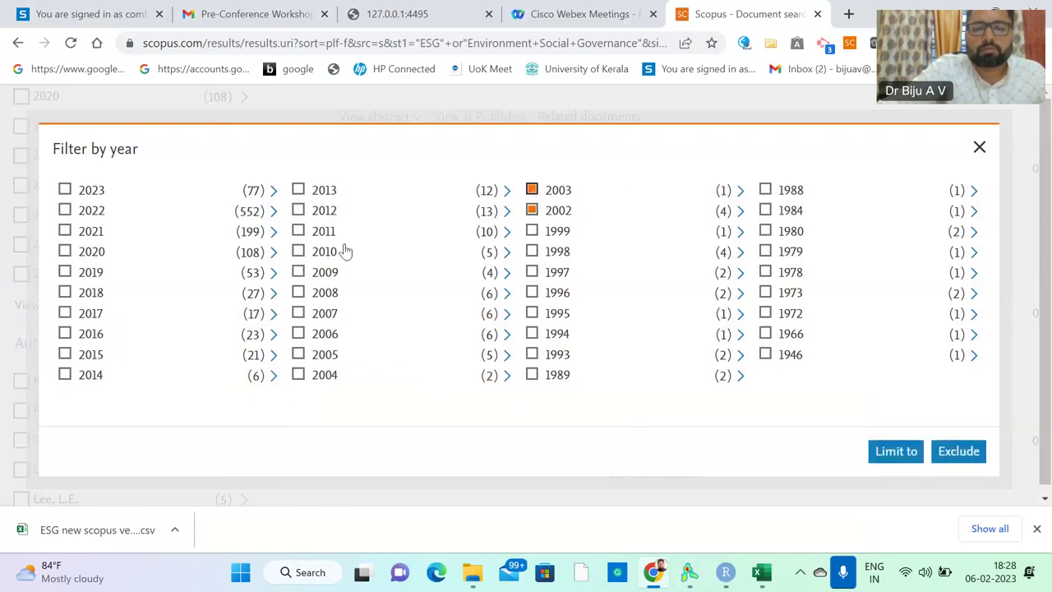
{"action": "left_click", "coordinate": [299, 375]}
{"action": "left_click", "coordinate": [298, 355]}
{"action": "double_click", "coordinate": [298, 334]}
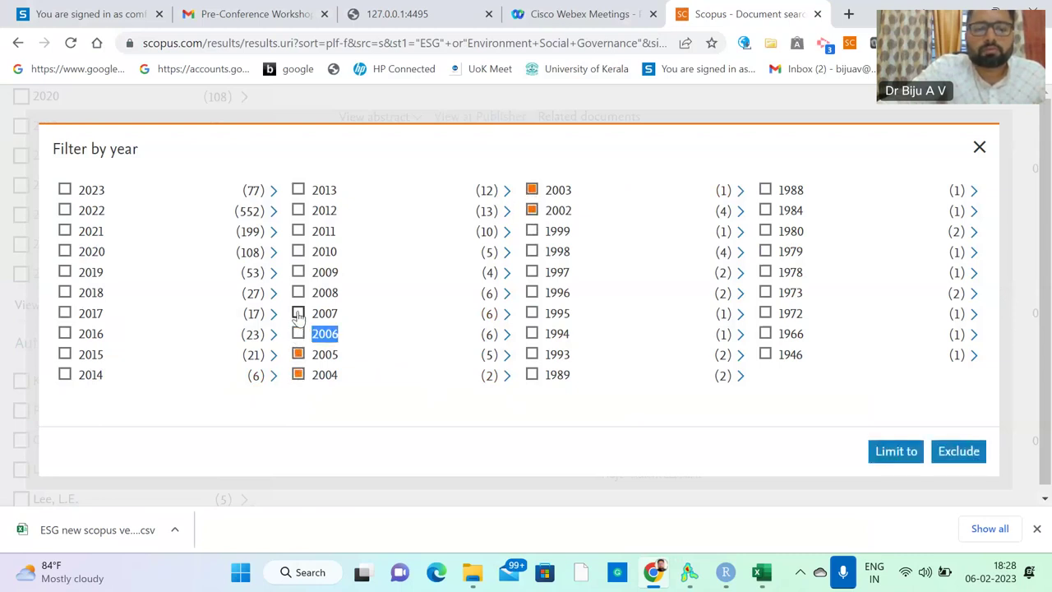
{"action": "left_click", "coordinate": [298, 316]}
{"action": "left_click", "coordinate": [299, 334]}
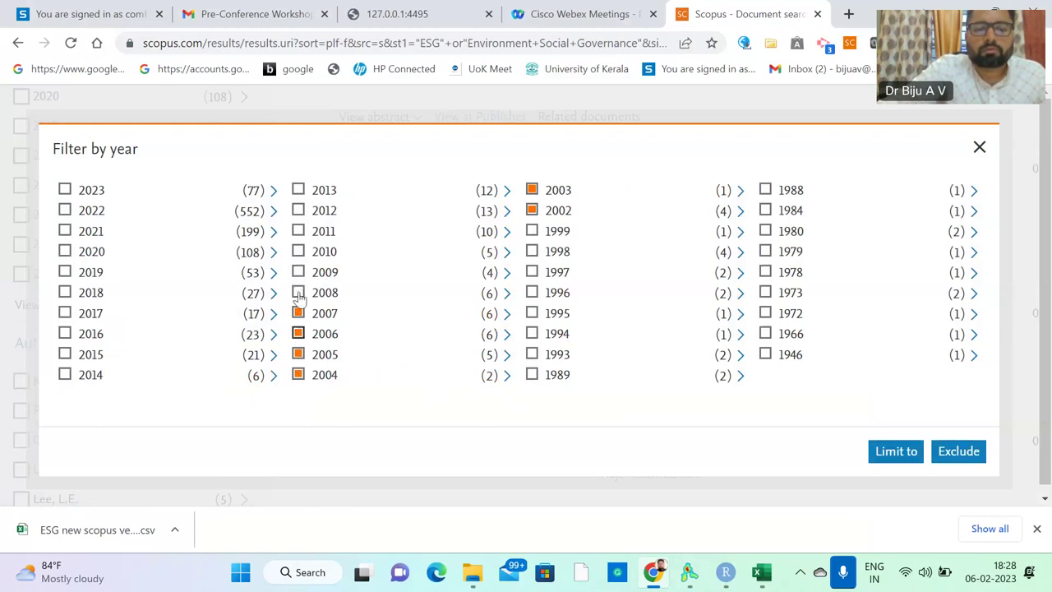
{"action": "left_click", "coordinate": [298, 293]}
{"action": "left_click", "coordinate": [299, 272]}
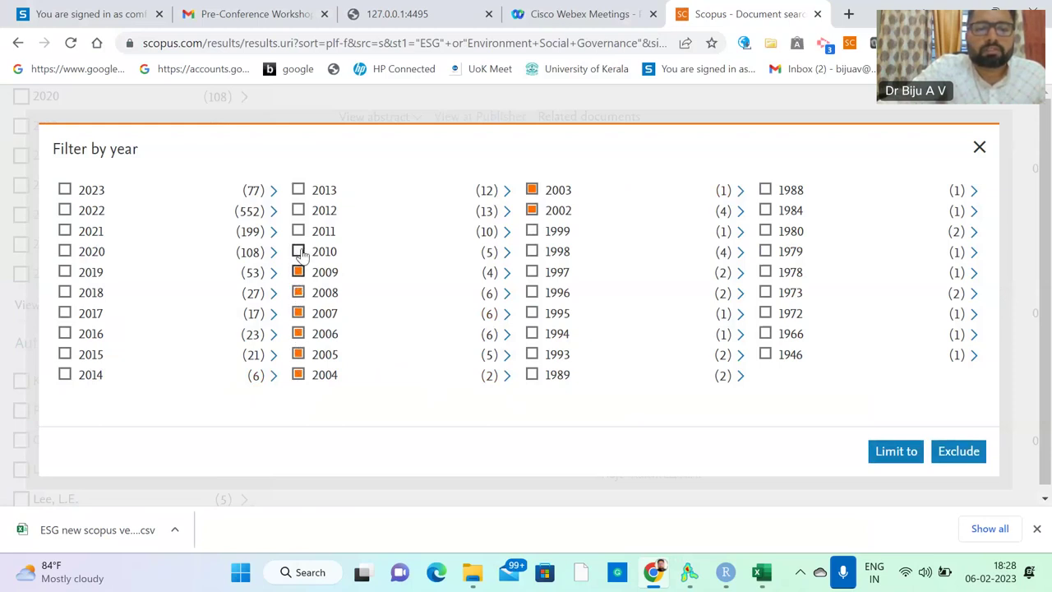
{"action": "left_click", "coordinate": [298, 252]}
{"action": "left_click", "coordinate": [299, 231]}
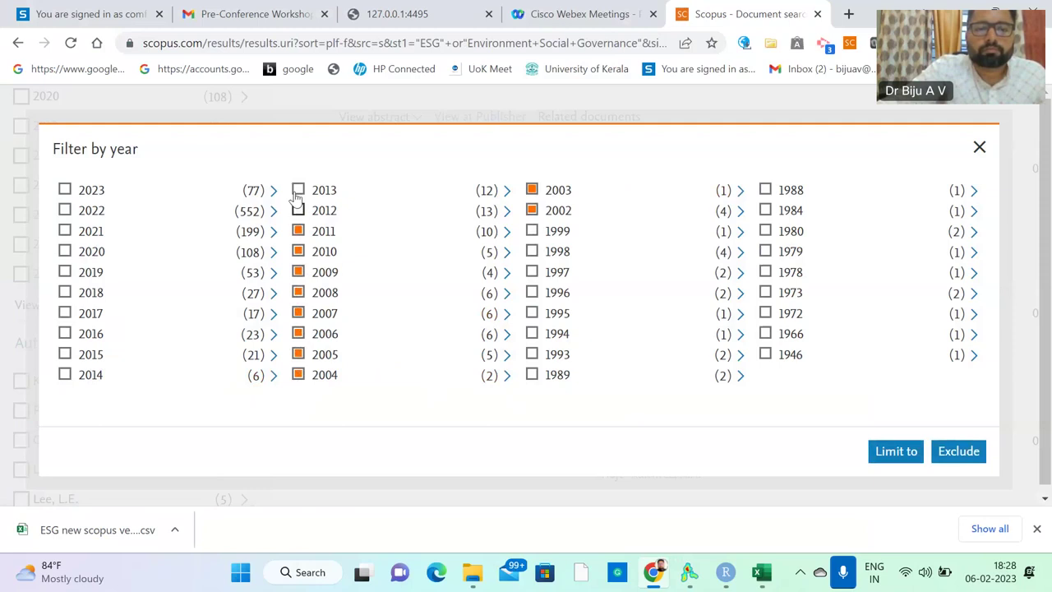
{"action": "left_click", "coordinate": [298, 211]}
{"action": "left_click", "coordinate": [298, 189]}
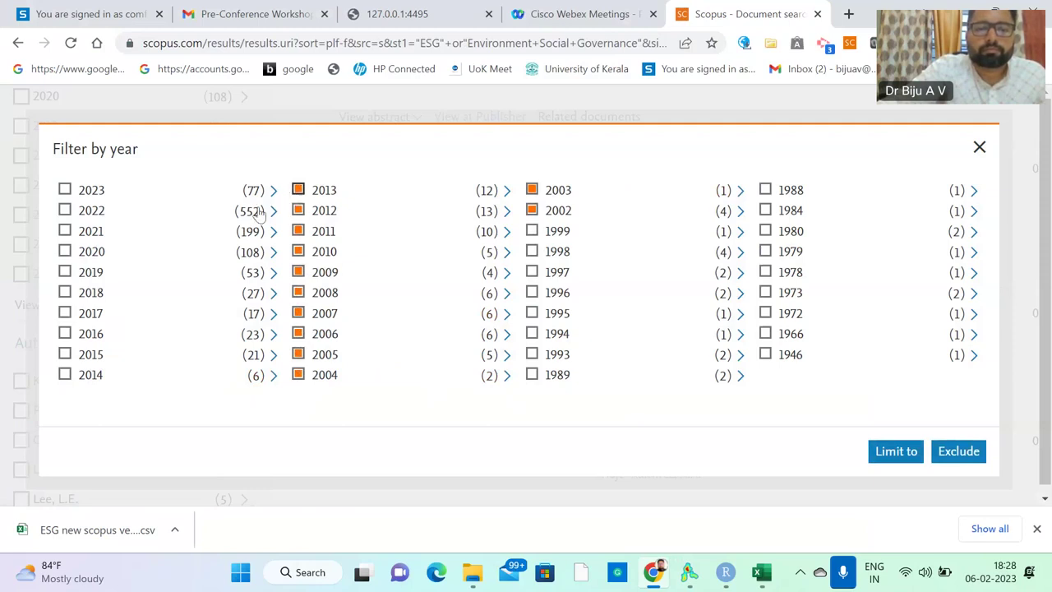
Tick 2014 through 2023 and limit the results to those years, leaving 1,157 documents.
{"action": "left_click", "coordinate": [65, 354]}
{"action": "left_click", "coordinate": [65, 333]}
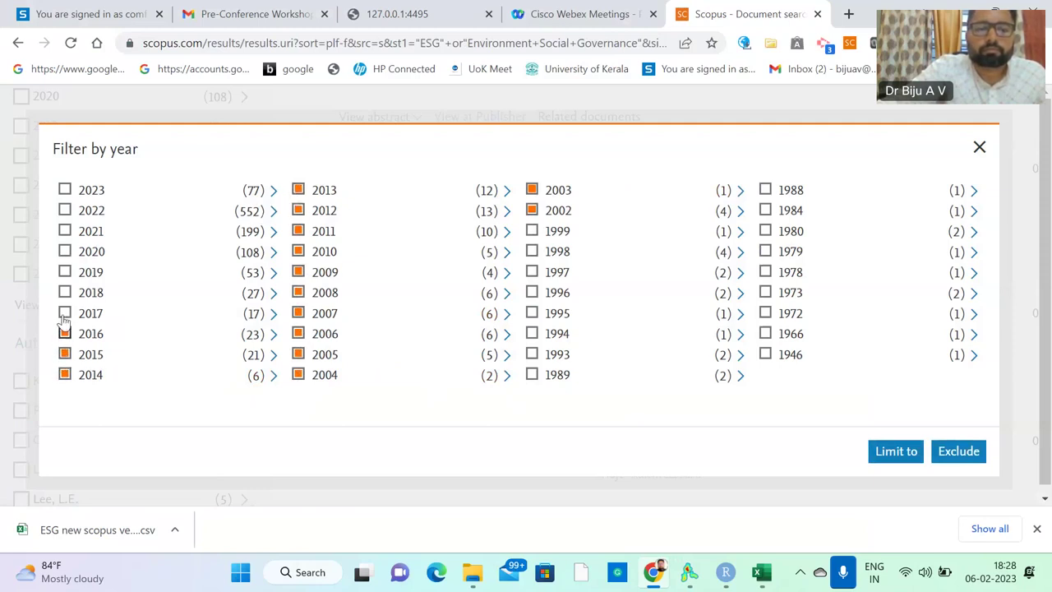
{"action": "left_click", "coordinate": [65, 313]}
{"action": "left_click", "coordinate": [65, 293]}
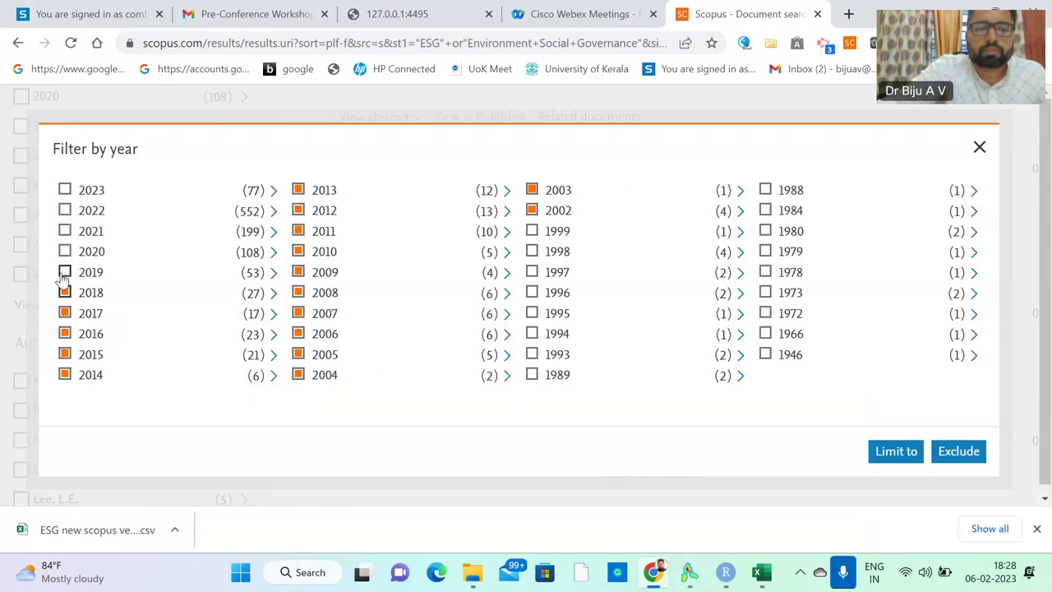
{"action": "left_click", "coordinate": [64, 272]}
{"action": "left_click", "coordinate": [65, 252]}
{"action": "left_click", "coordinate": [64, 231]}
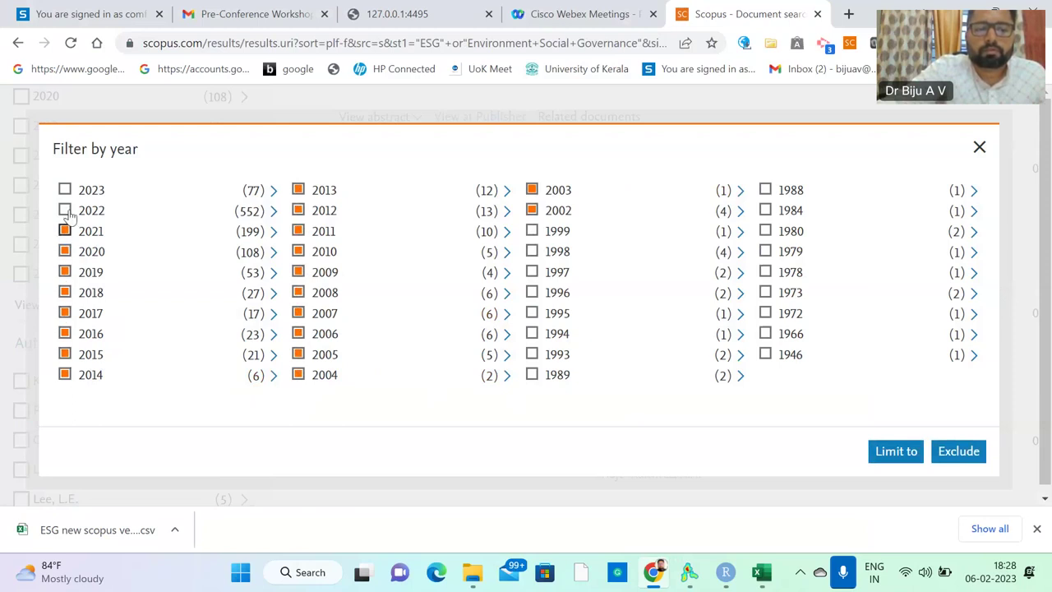
{"action": "left_click", "coordinate": [64, 210]}
{"action": "left_click", "coordinate": [65, 190]}
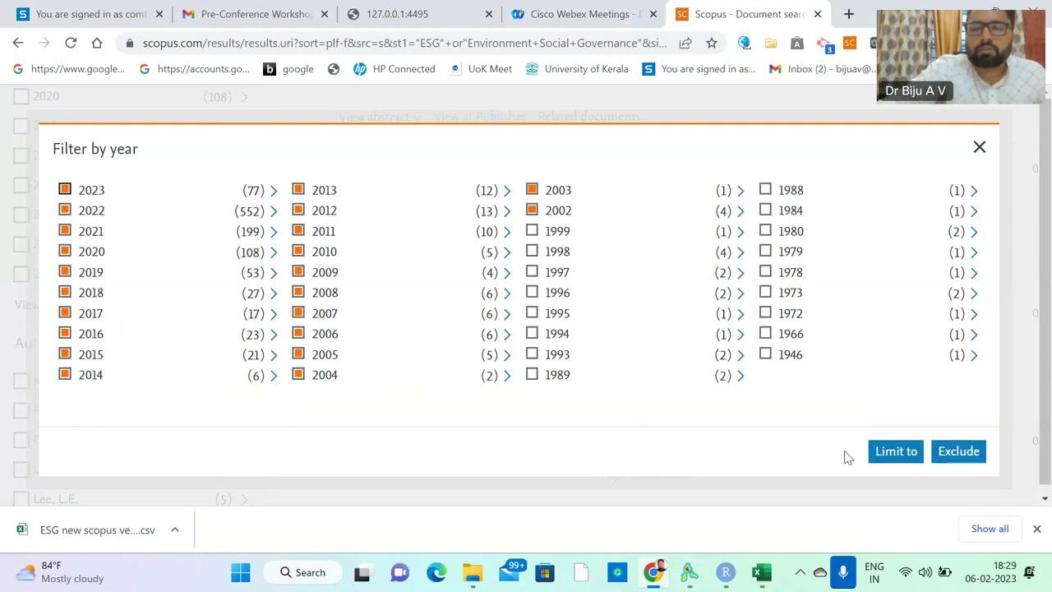
{"action": "left_click", "coordinate": [896, 457]}
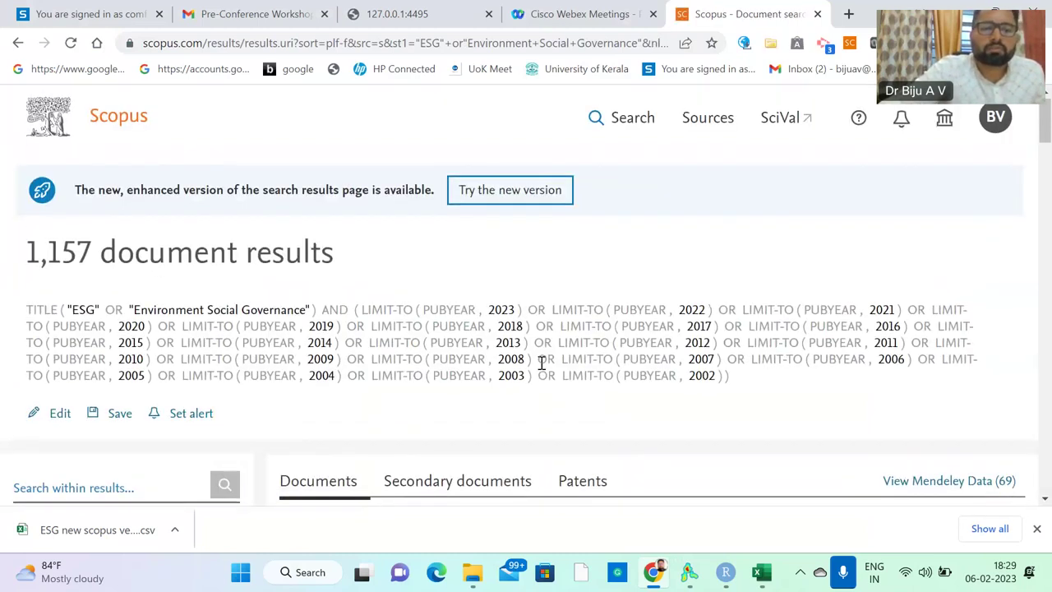
Review the full publication-year list and close it without changes.
{"action": "scroll", "coordinate": [542, 363], "scroll_direction": "down", "scroll_amount": 4}
{"action": "scroll", "coordinate": [542, 372], "scroll_direction": "down", "scroll_amount": 1}
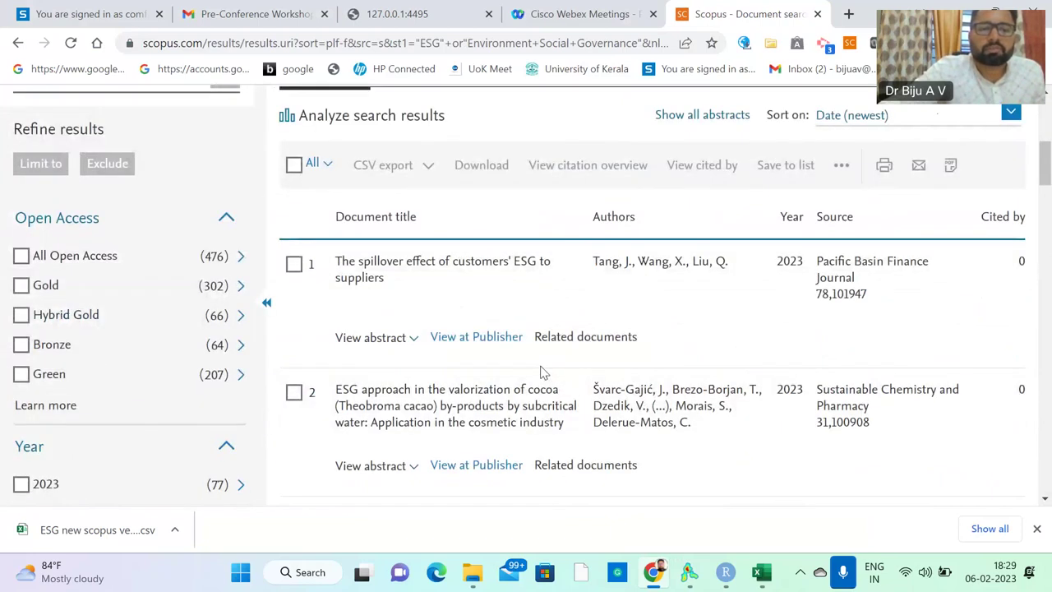
{"action": "scroll", "coordinate": [541, 371], "scroll_direction": "down", "scroll_amount": 5}
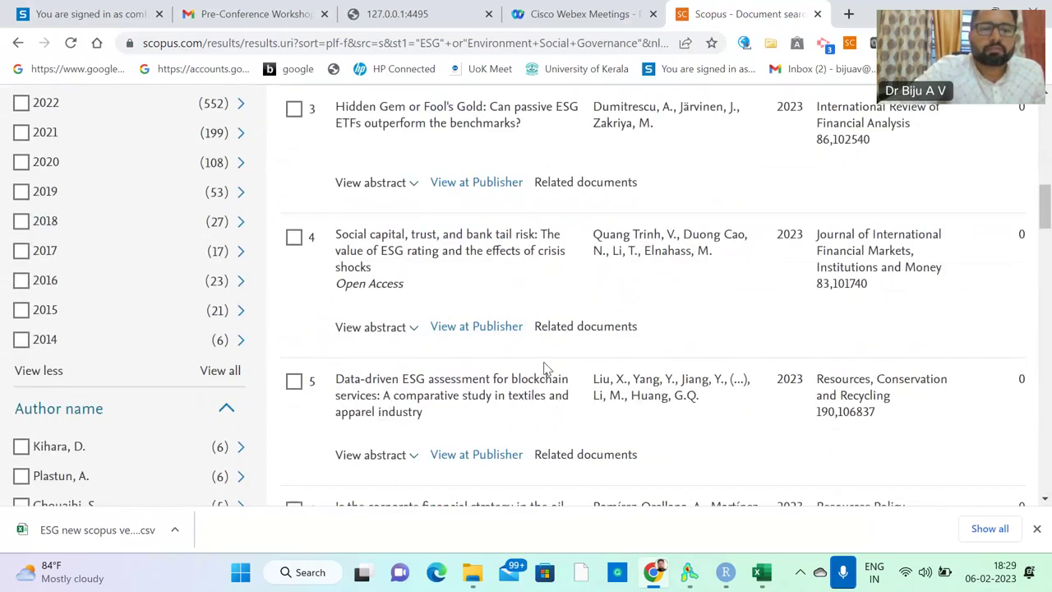
{"action": "scroll", "coordinate": [85, 315], "scroll_direction": "down", "scroll_amount": 1}
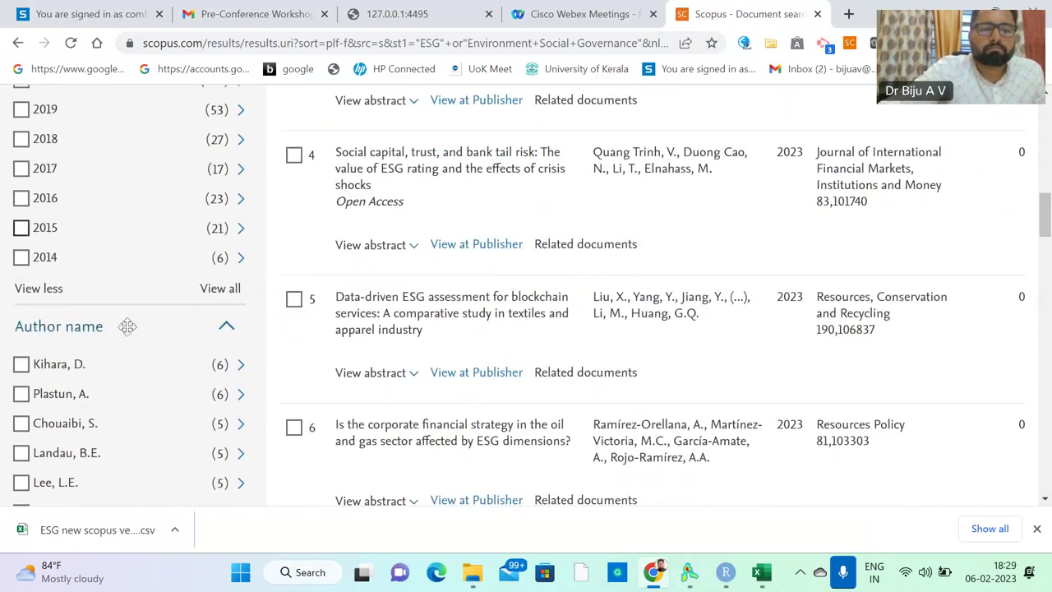
{"action": "left_click", "coordinate": [207, 289]}
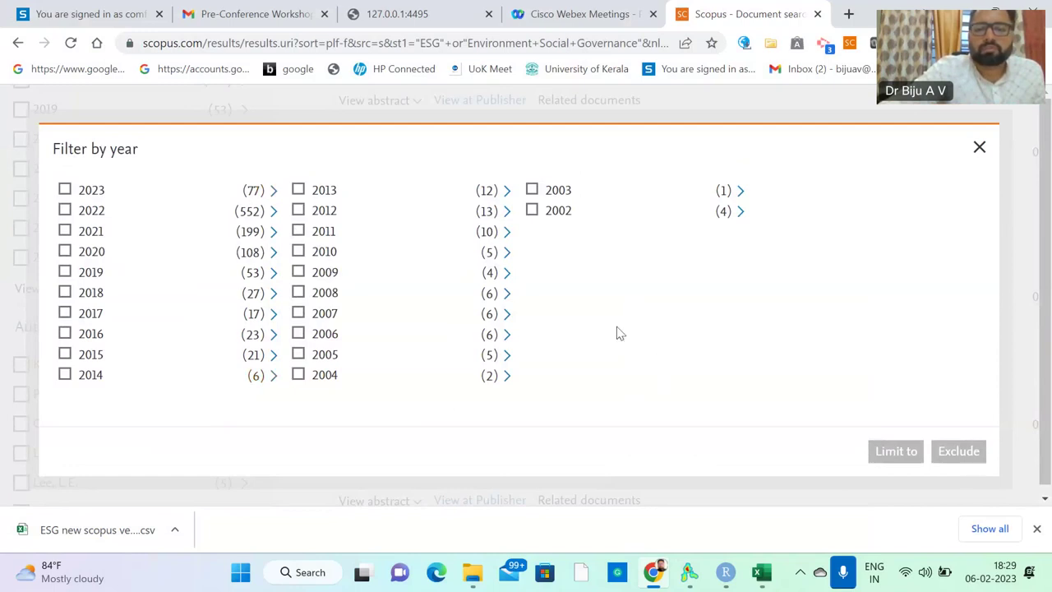
{"action": "left_click", "coordinate": [978, 148]}
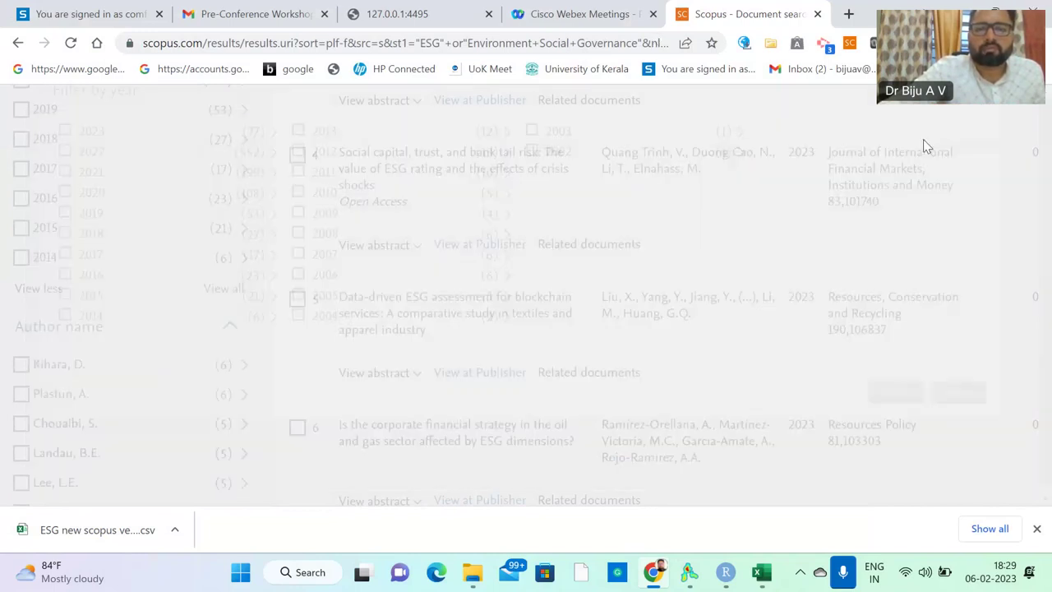
Exclude the Computer Science, Decision Sciences and Mathematics subject areas from the ESG results.
{"action": "scroll", "coordinate": [23, 304], "scroll_direction": "down", "scroll_amount": 10}
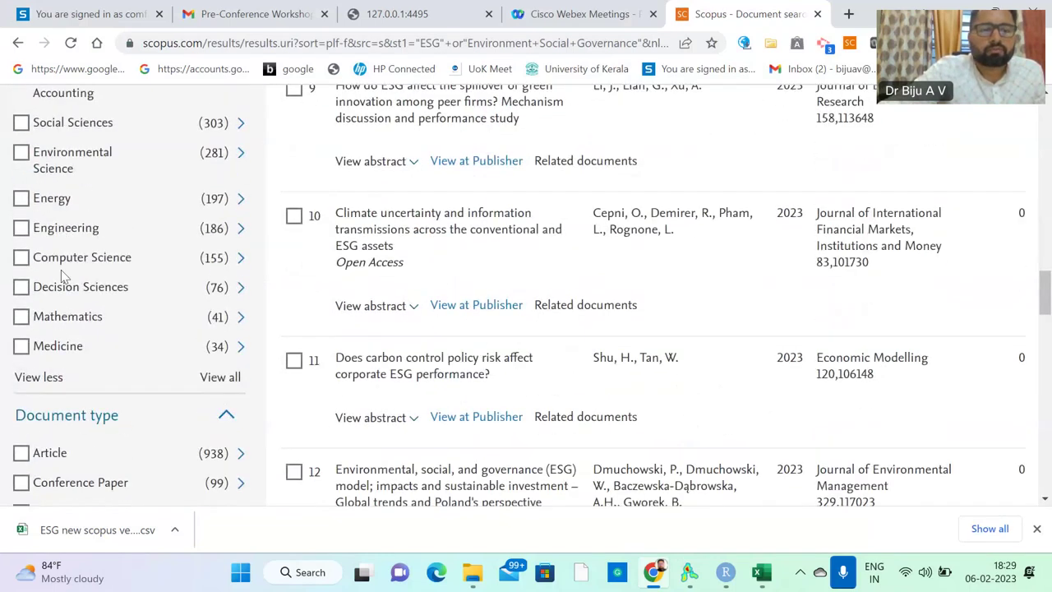
{"action": "left_click", "coordinate": [21, 258]}
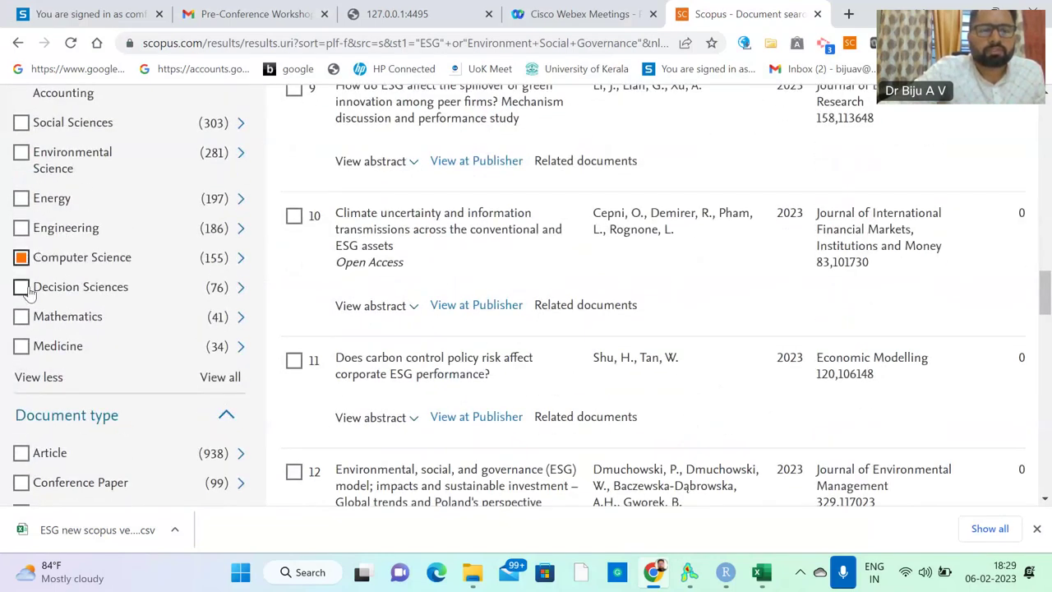
{"action": "left_click", "coordinate": [21, 287]}
{"action": "left_click", "coordinate": [20, 319]}
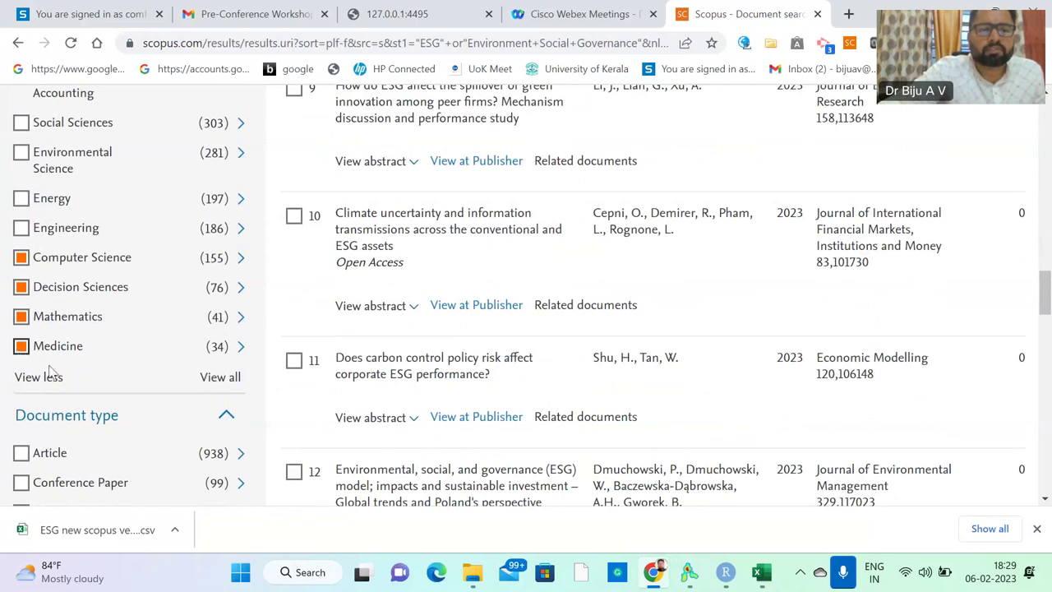
{"action": "scroll", "coordinate": [201, 211], "scroll_direction": "up", "scroll_amount": 10}
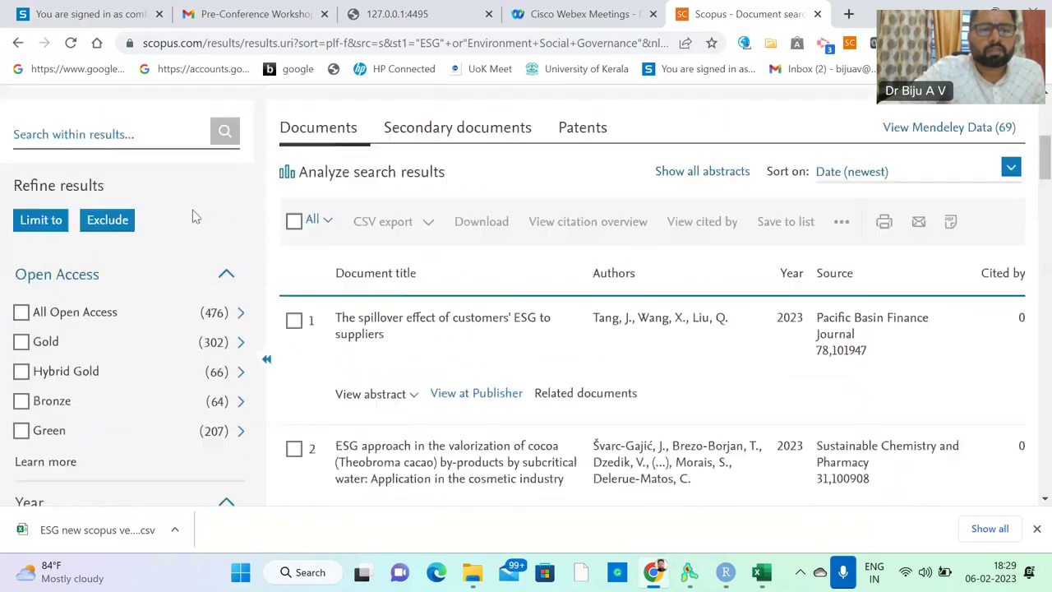
{"action": "scroll", "coordinate": [193, 216], "scroll_direction": "up", "scroll_amount": 2}
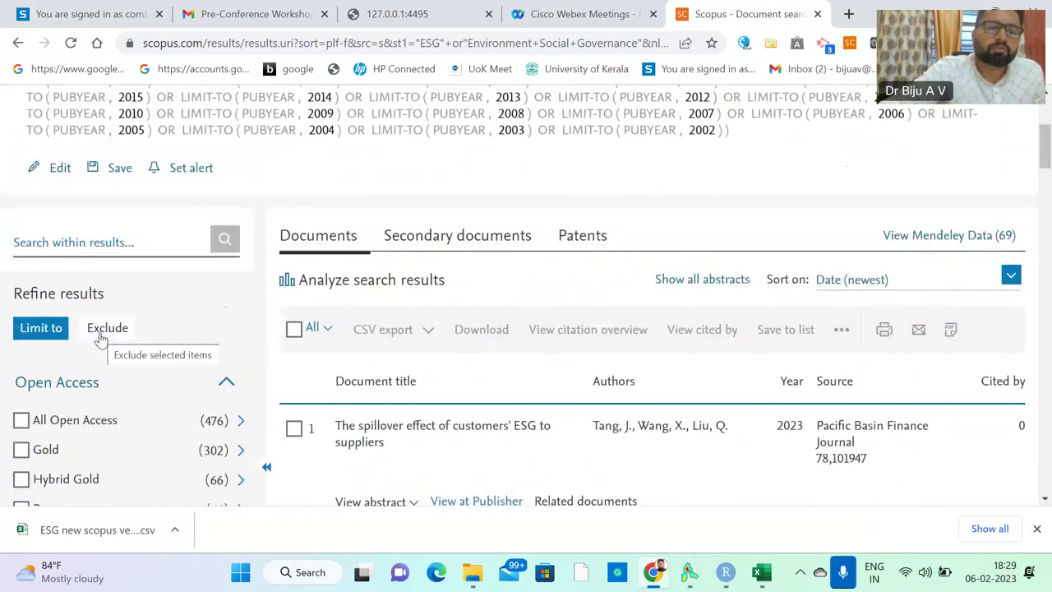
{"action": "left_click", "coordinate": [99, 334]}
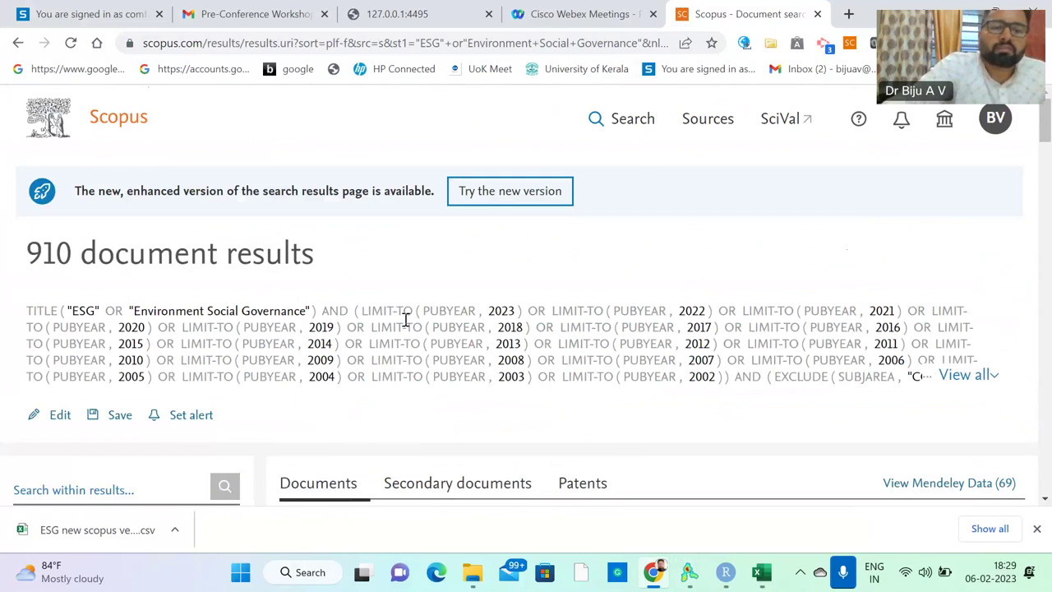
Select all 910 remaining documents in the results list.
{"action": "scroll", "coordinate": [405, 320], "scroll_direction": "down", "scroll_amount": 6}
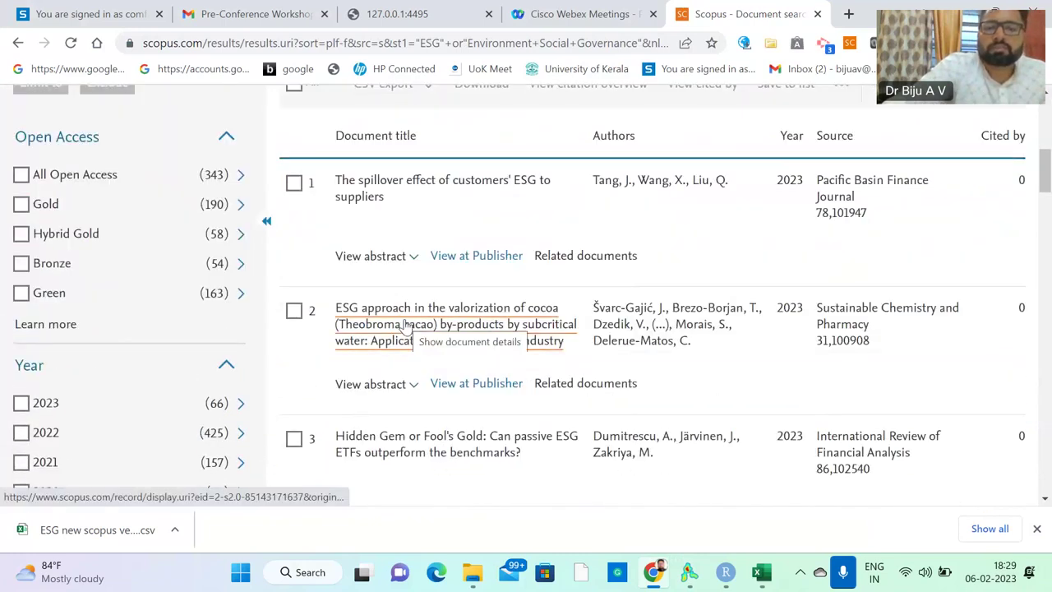
{"action": "scroll", "coordinate": [406, 326], "scroll_direction": "up", "scroll_amount": 6}
{"action": "scroll", "coordinate": [288, 341], "scroll_direction": "down", "scroll_amount": 3}
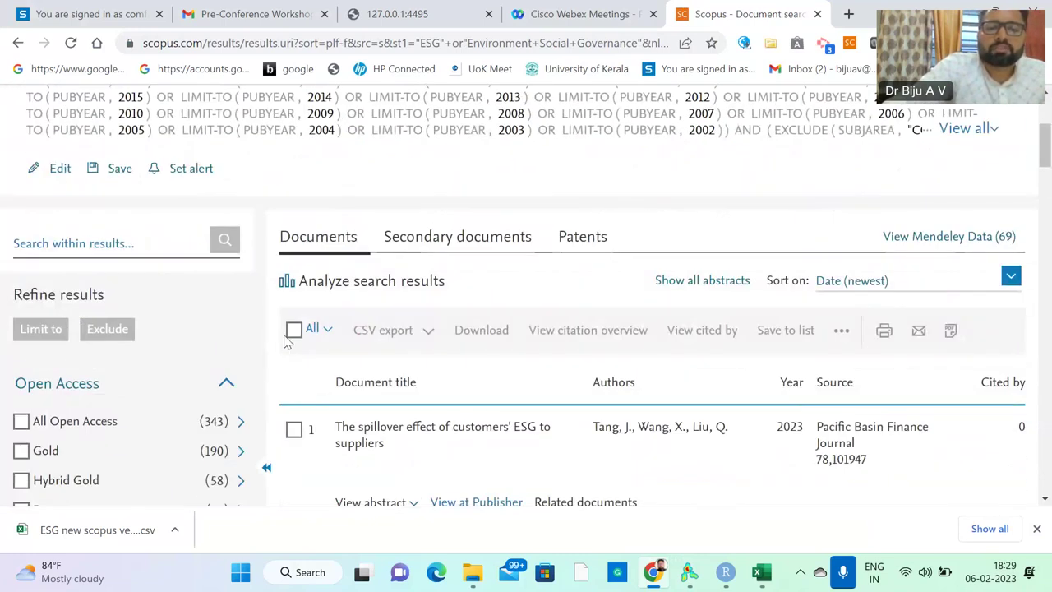
{"action": "left_click", "coordinate": [293, 334]}
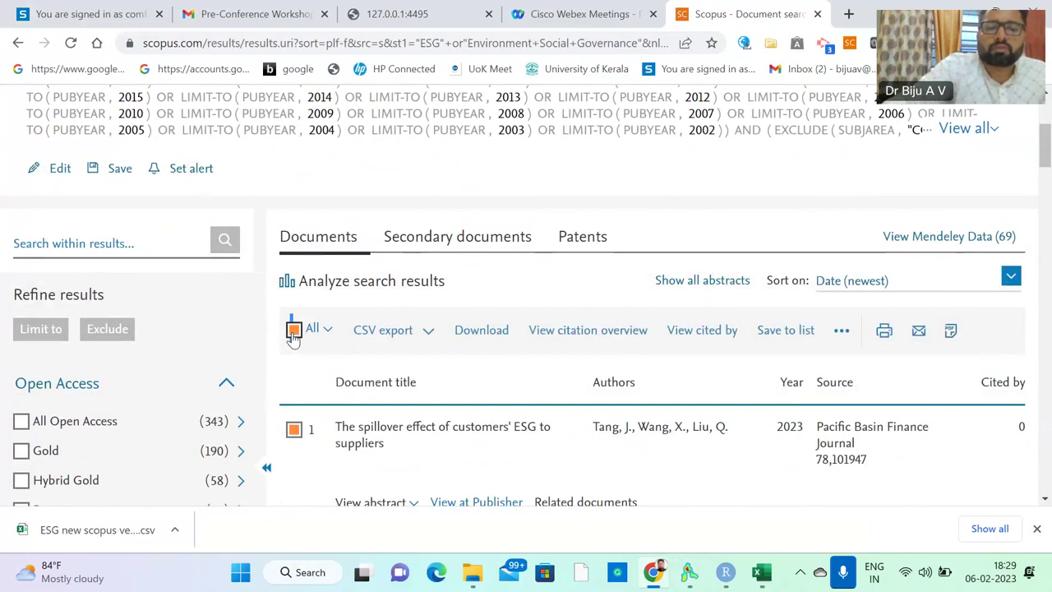
Export the selected documents as CSV with all field groups, including references.
{"action": "left_click", "coordinate": [413, 338]}
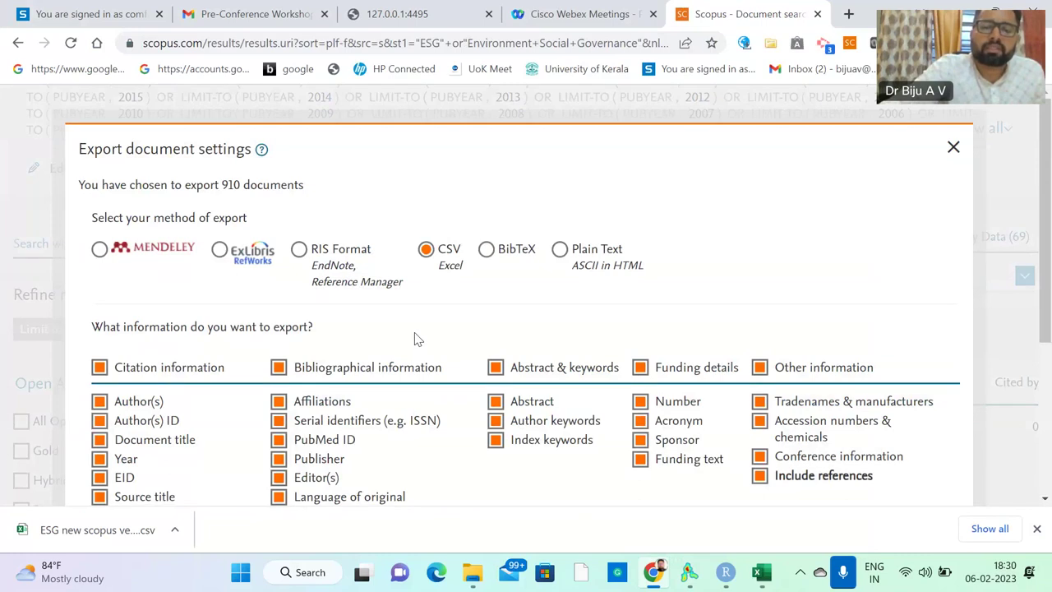
{"action": "scroll", "coordinate": [451, 300], "scroll_direction": "down", "scroll_amount": 1}
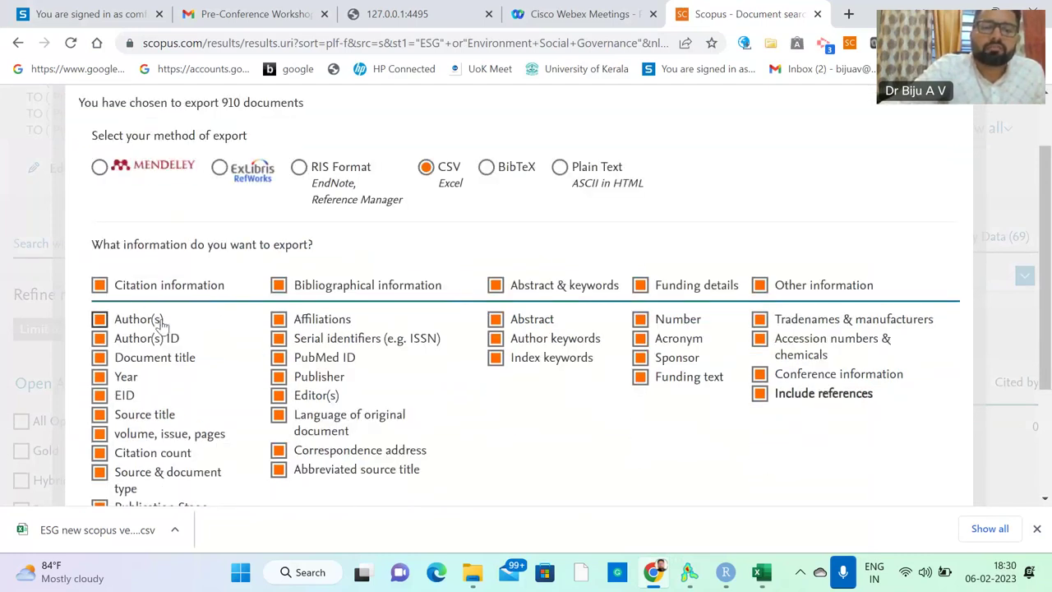
{"action": "scroll", "coordinate": [155, 322], "scroll_direction": "down", "scroll_amount": 1}
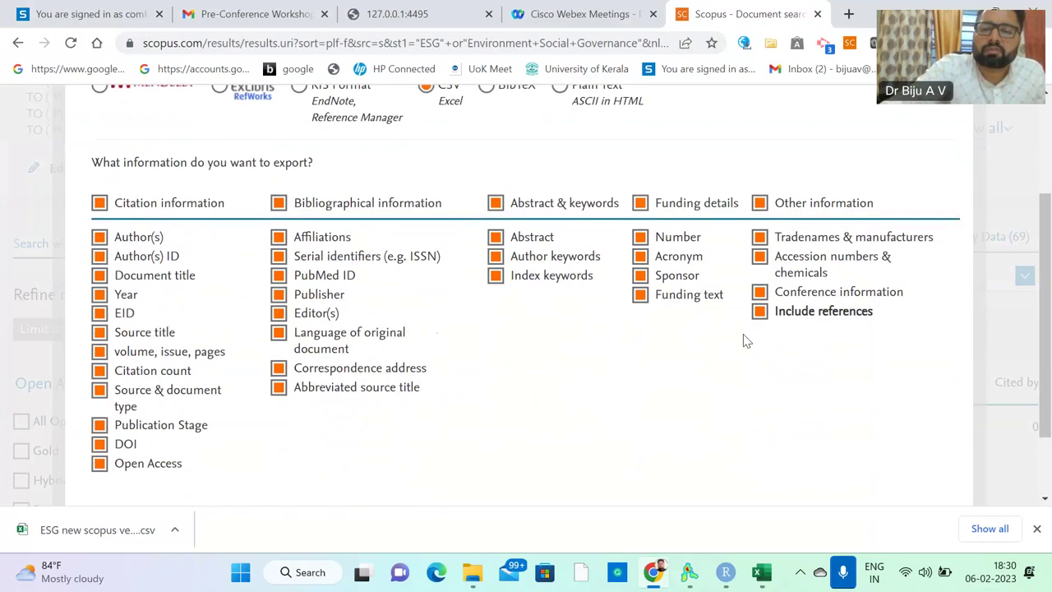
{"action": "scroll", "coordinate": [747, 340], "scroll_direction": "down", "scroll_amount": 2}
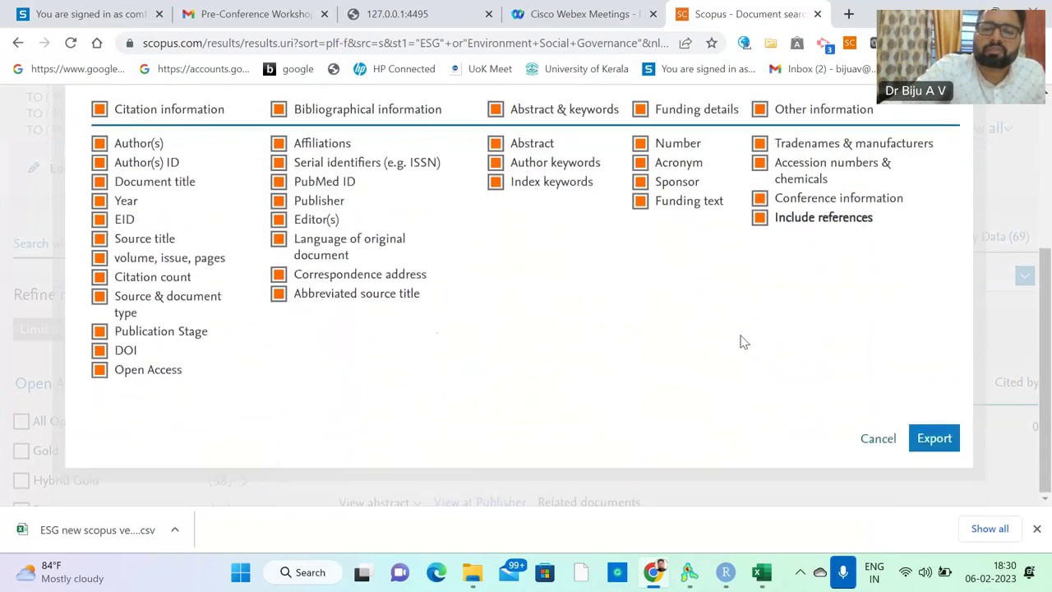
{"action": "left_click", "coordinate": [931, 439]}
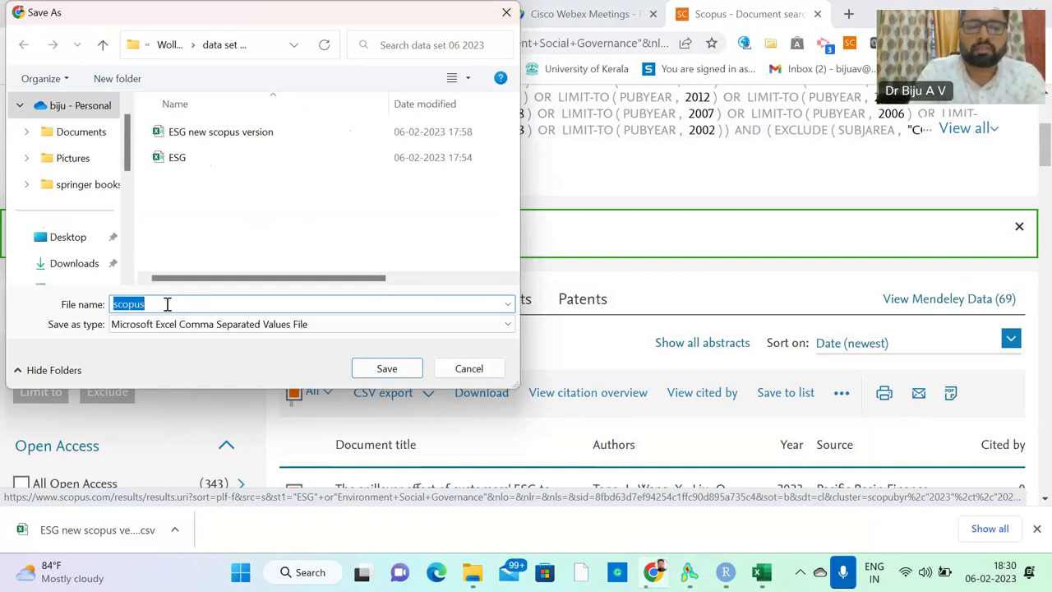
Save the export as 'ESG for vosviwer old scopus' and switch to VOSviewer.
{"action": "type", "text": "ES"}
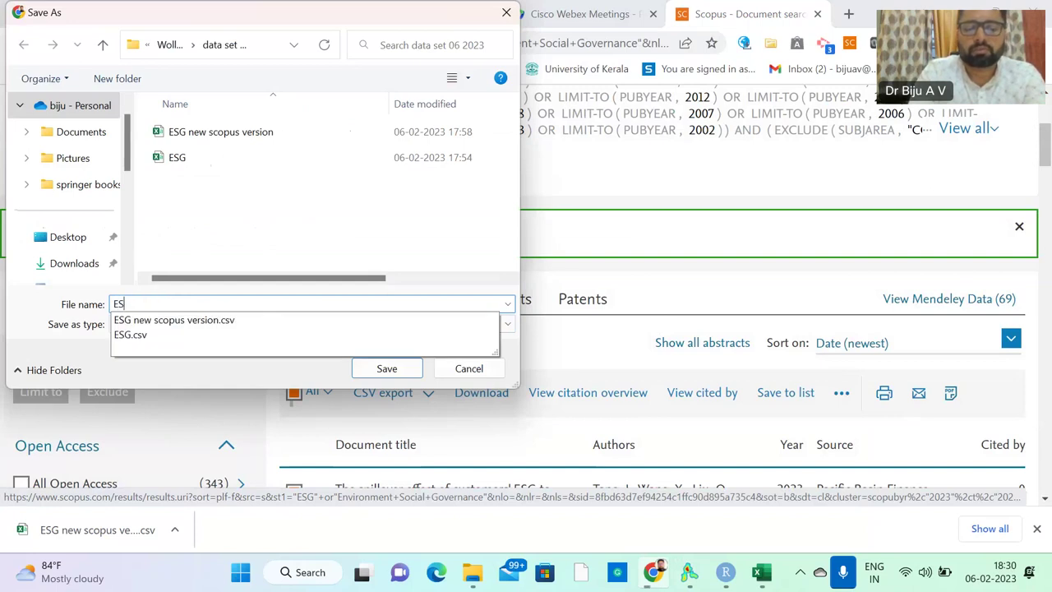
{"action": "type", "text": "G for vosviwer old scopus"}
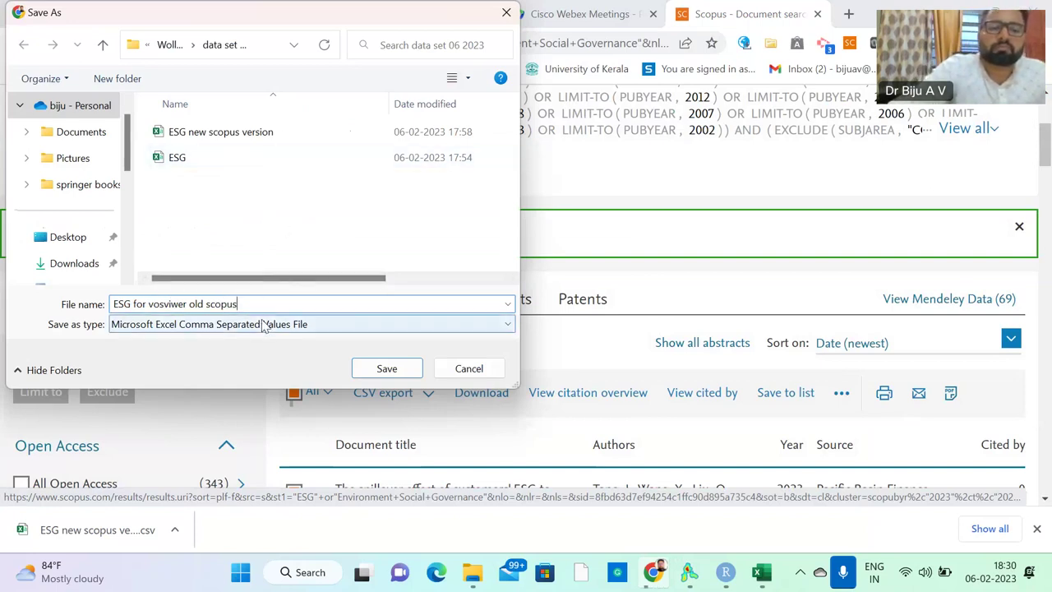
{"action": "left_click", "coordinate": [386, 369]}
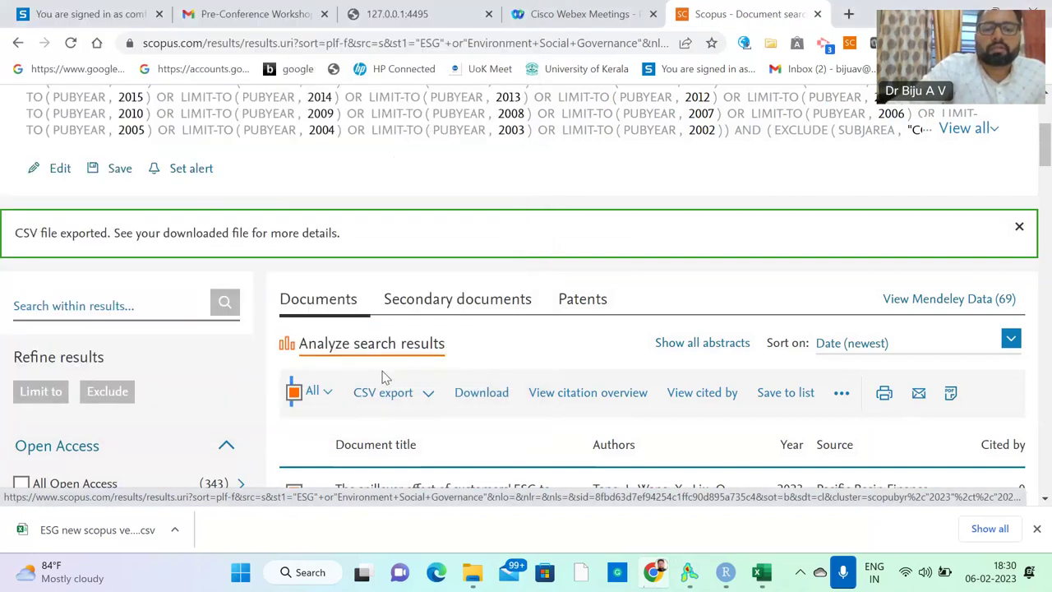
{"action": "left_click", "coordinate": [688, 576]}
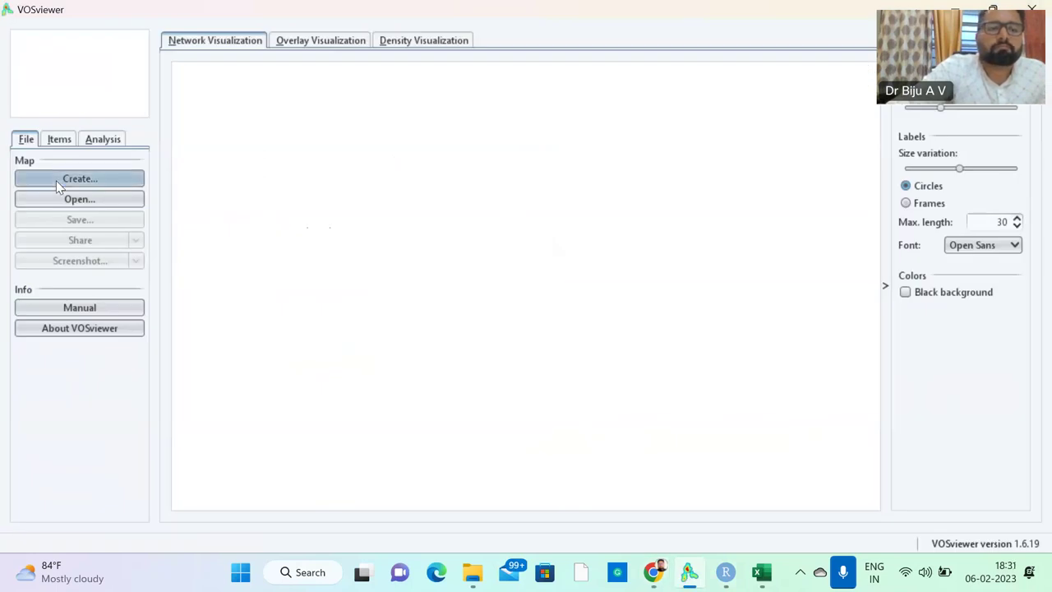
Start a new VOSviewer map based on bibliographic data and advance to the data-source step.
{"action": "left_click", "coordinate": [89, 182]}
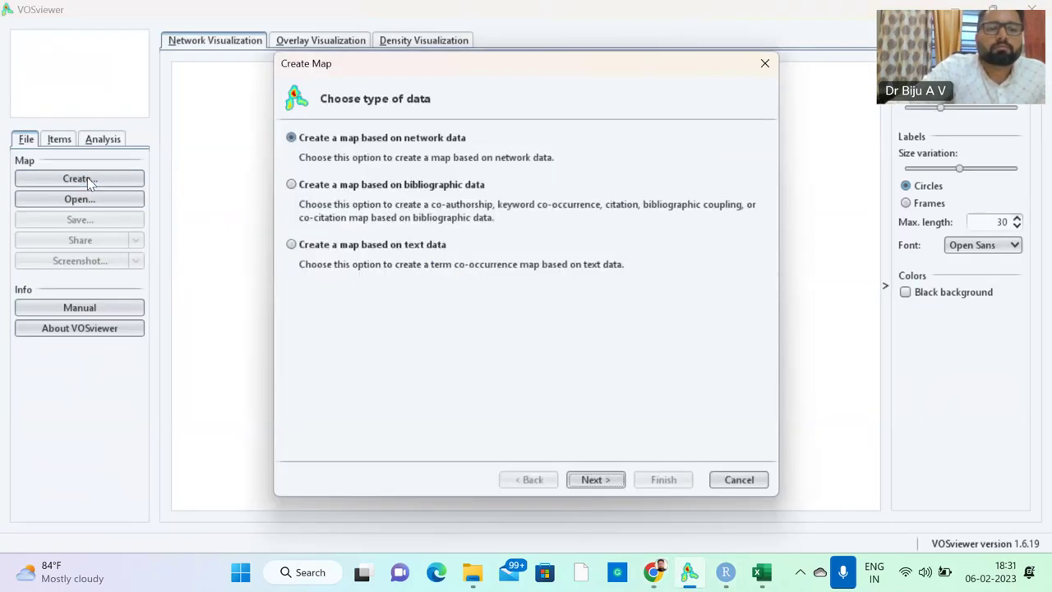
{"action": "left_click", "coordinate": [291, 184]}
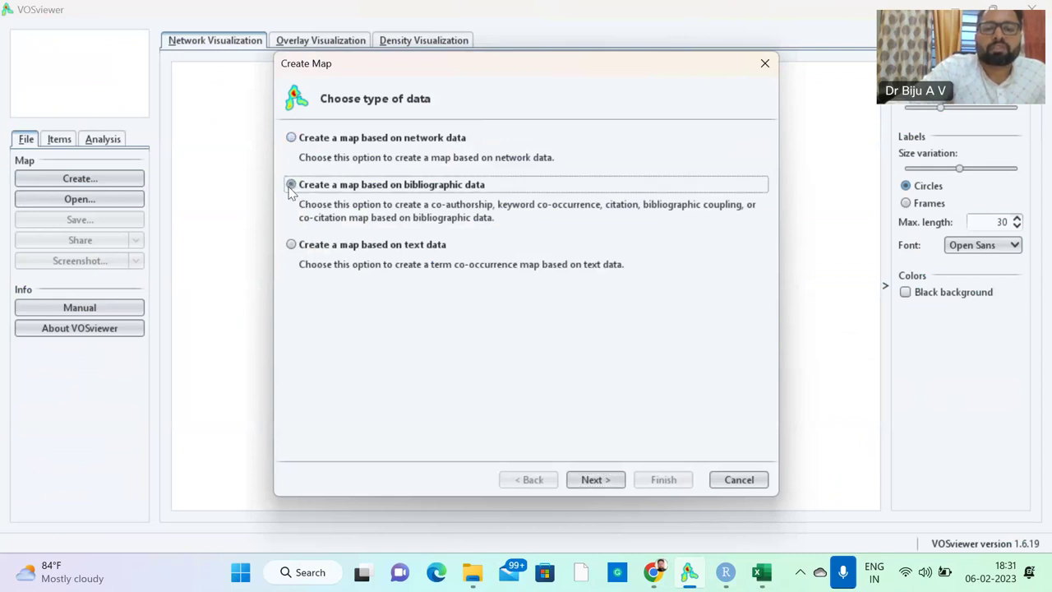
{"action": "left_click", "coordinate": [615, 481]}
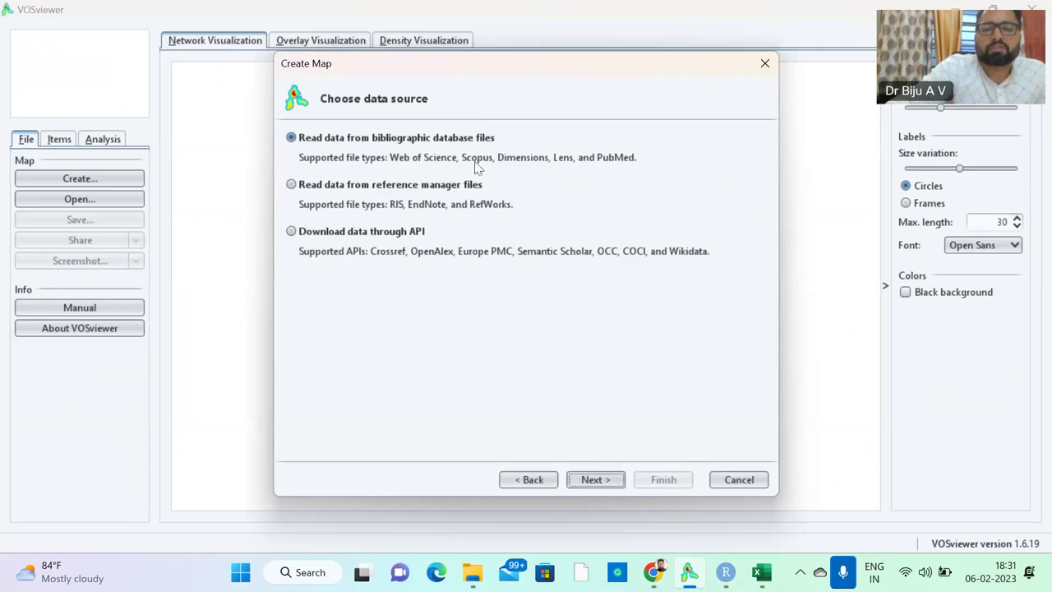
Choose to read data from Scopus bibliographic database files.
{"action": "left_click", "coordinate": [592, 479]}
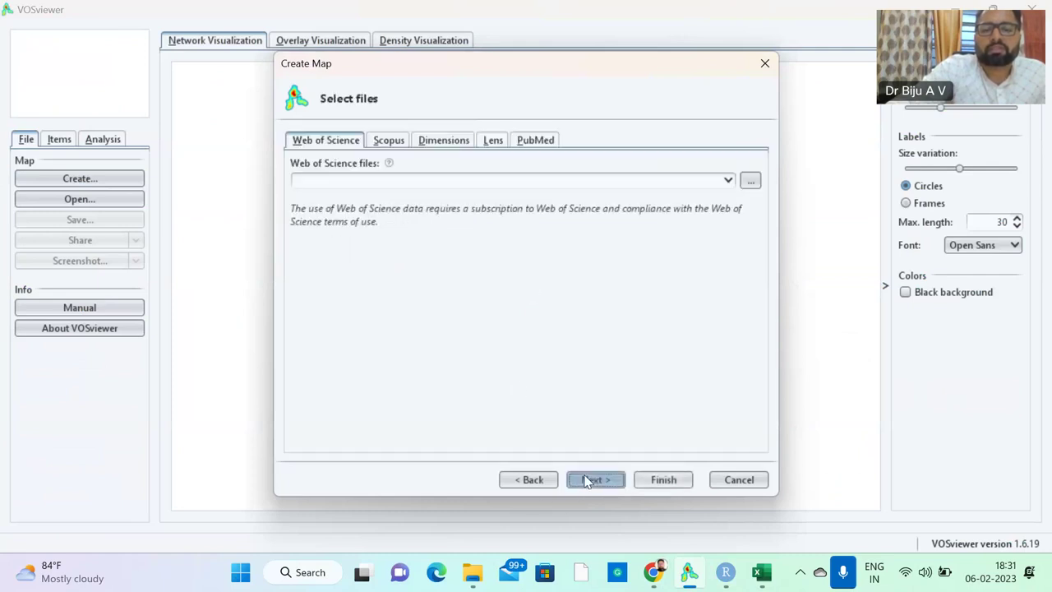
{"action": "left_click", "coordinate": [387, 144]}
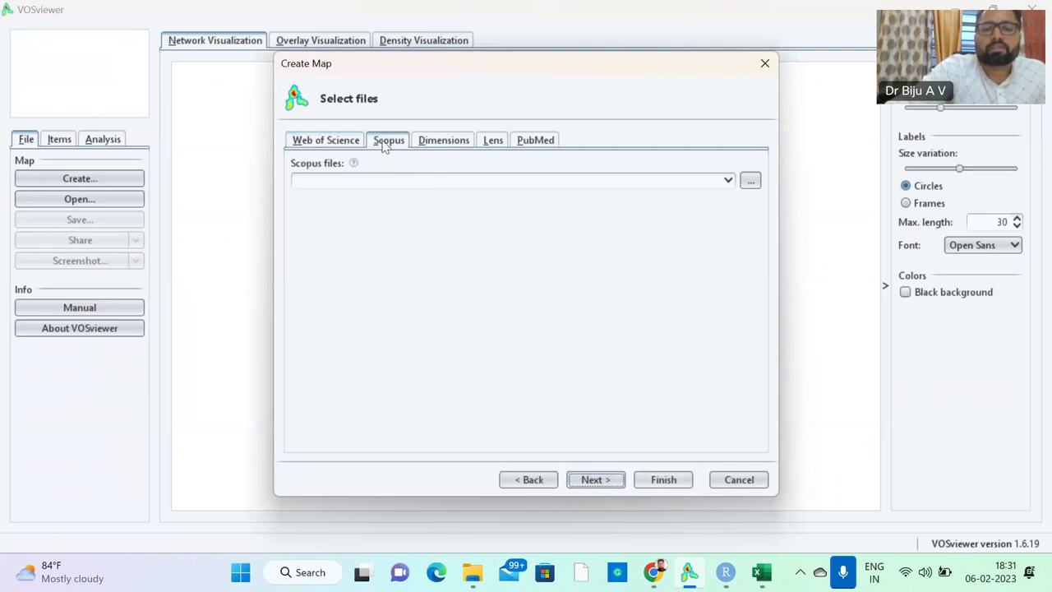
{"action": "left_click", "coordinate": [749, 182]}
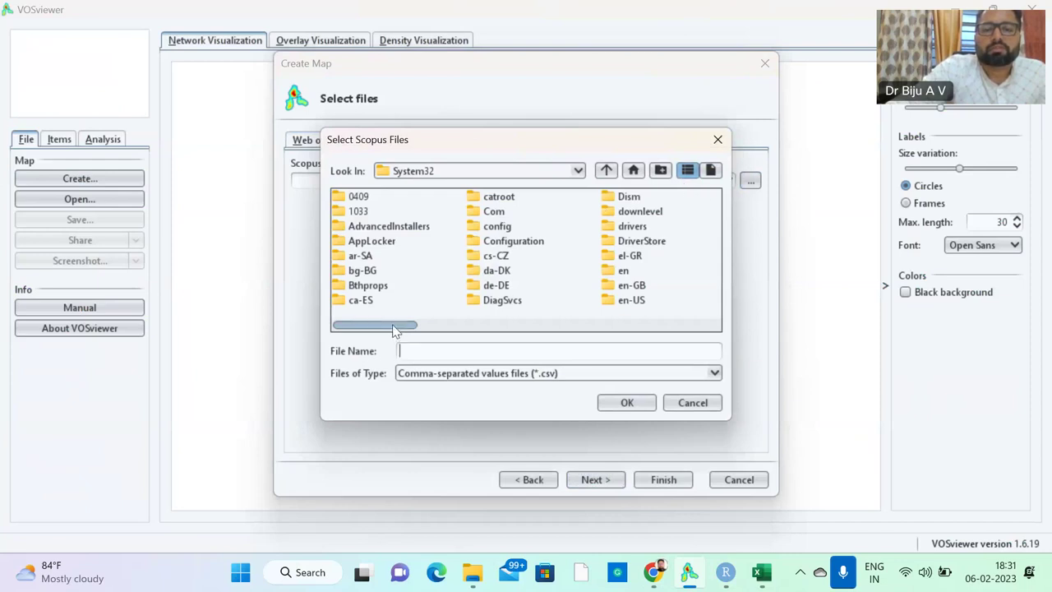
Load ESG for vosviwer old scopus.csv from Desktop > Wollong > data set 06 2023 and continue.
{"action": "left_click", "coordinate": [448, 171]}
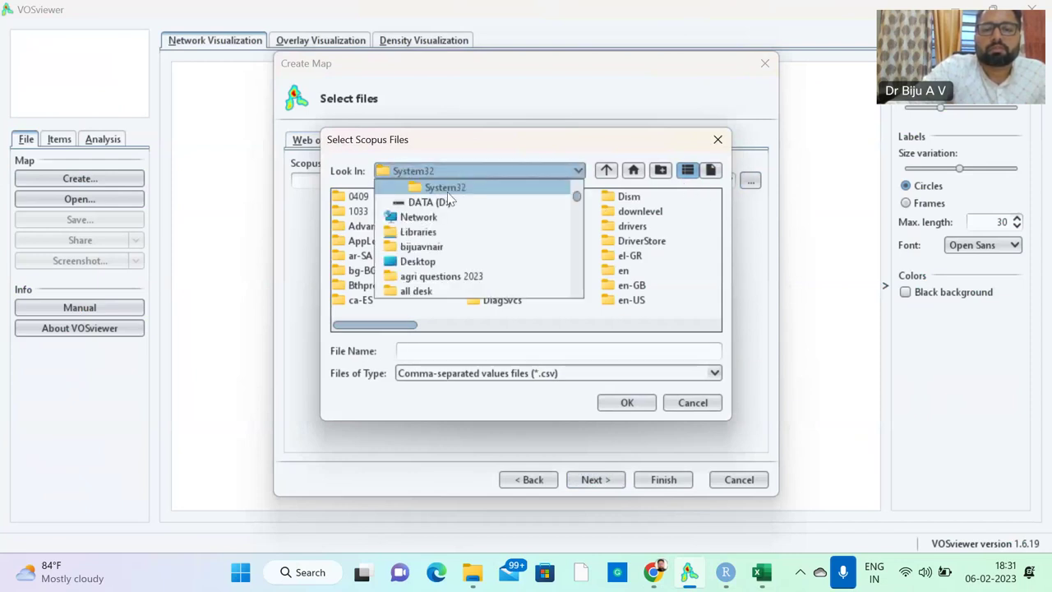
{"action": "scroll", "coordinate": [417, 228], "scroll_direction": "down", "scroll_amount": 2}
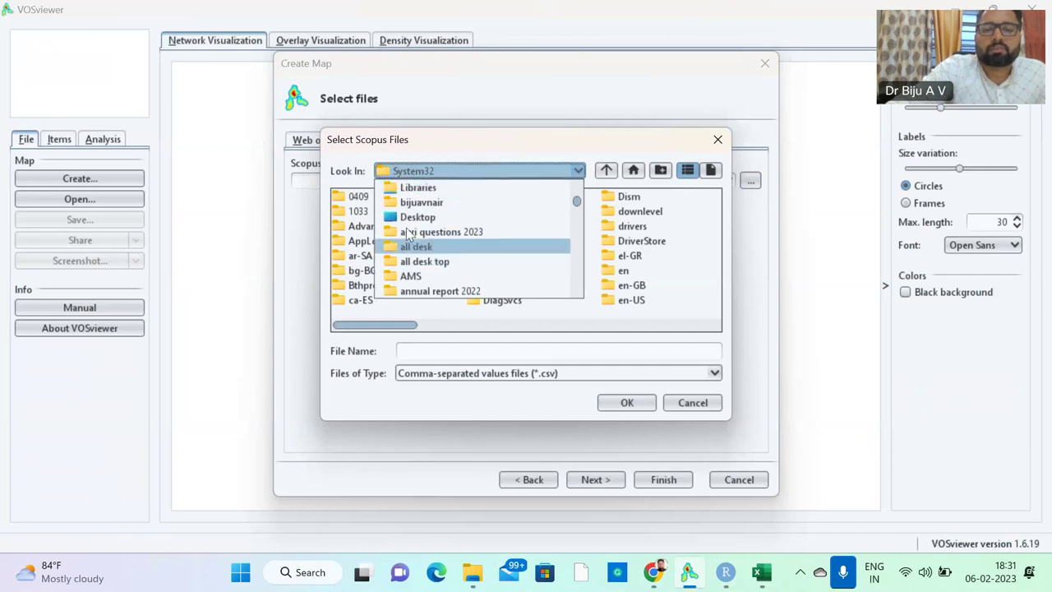
{"action": "key", "text": "Return"}
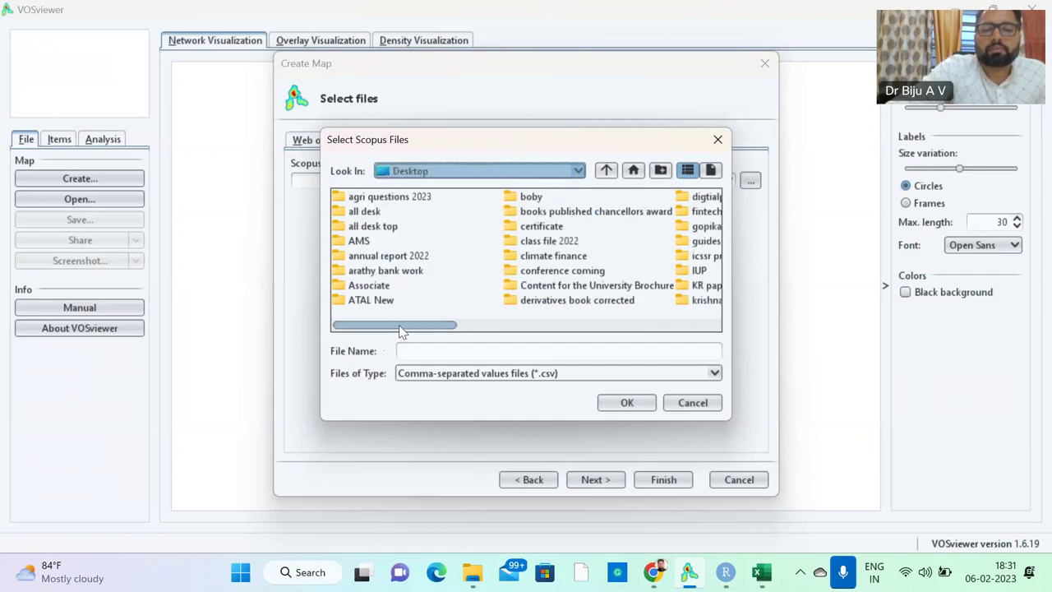
{"action": "left_click_drag", "start_coordinate": [402, 327], "coordinate": [688, 277]}
{"action": "left_click", "coordinate": [582, 257]}
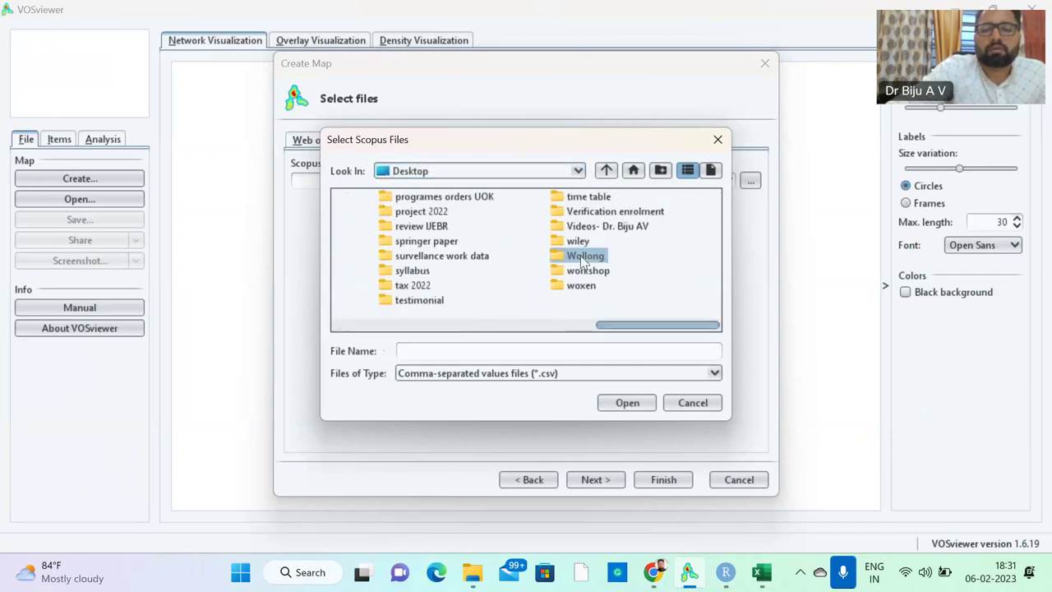
{"action": "double_click", "coordinate": [573, 257]}
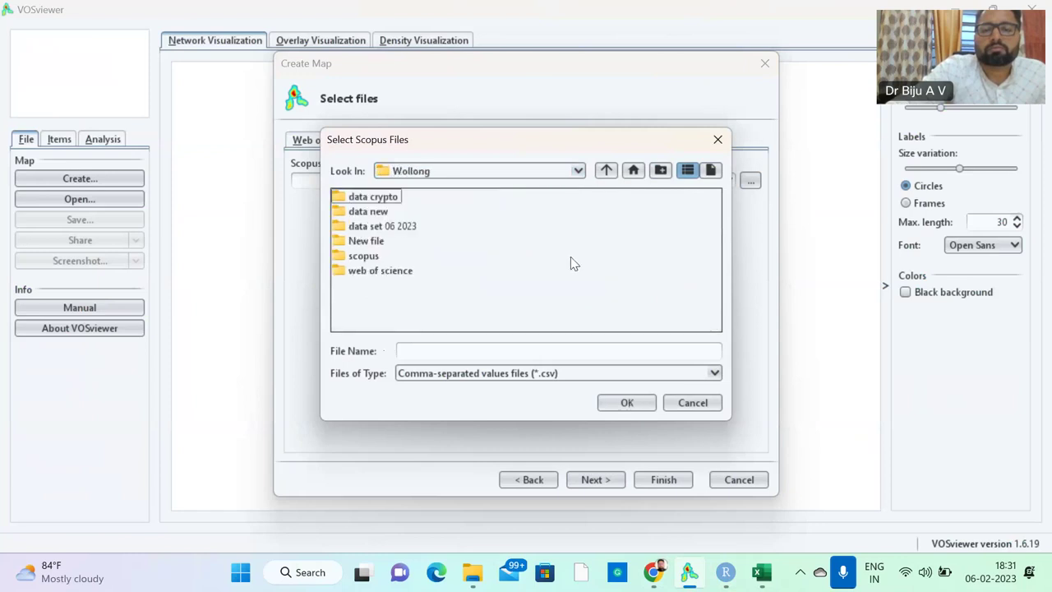
{"action": "double_click", "coordinate": [380, 228]}
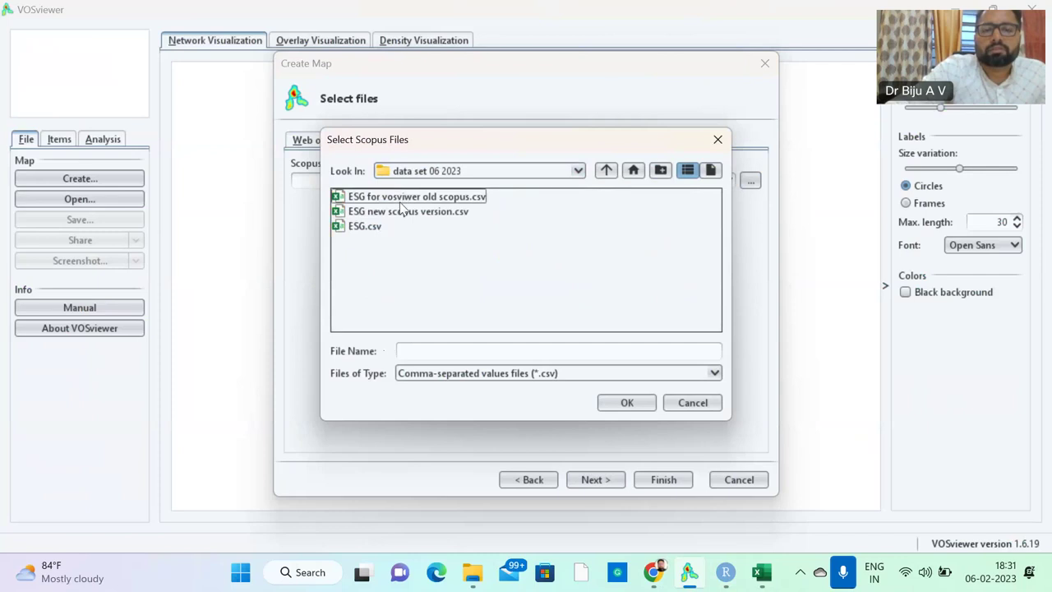
{"action": "left_click", "coordinate": [406, 198]}
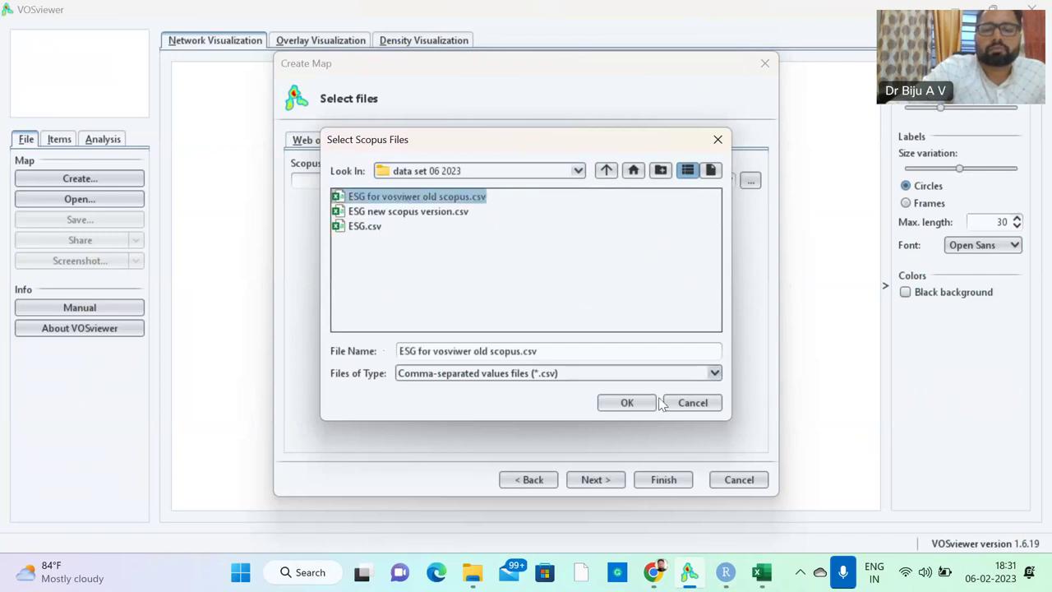
{"action": "left_click", "coordinate": [628, 405]}
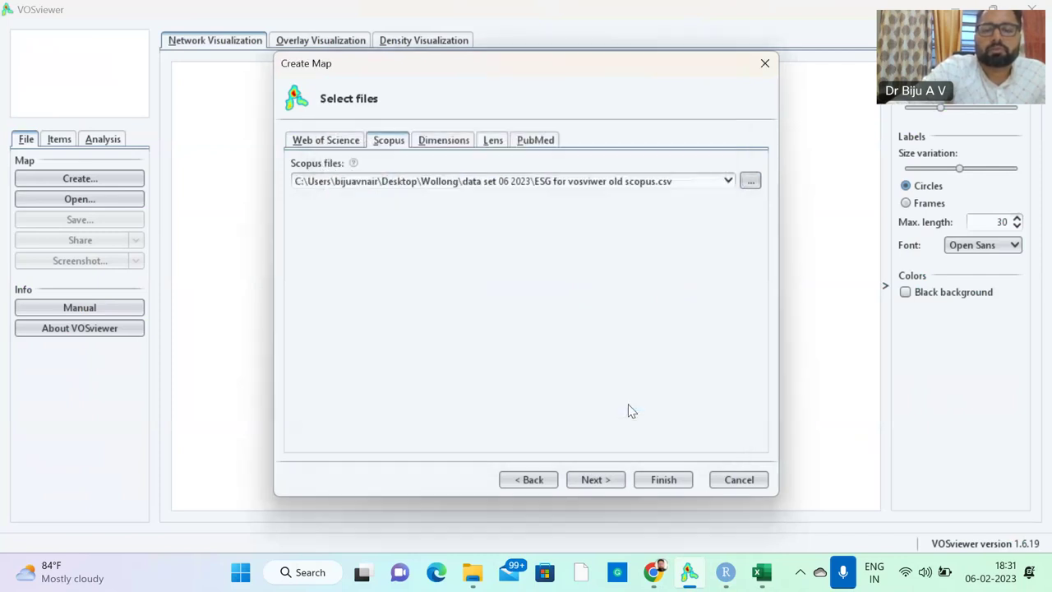
{"action": "left_click", "coordinate": [597, 479]}
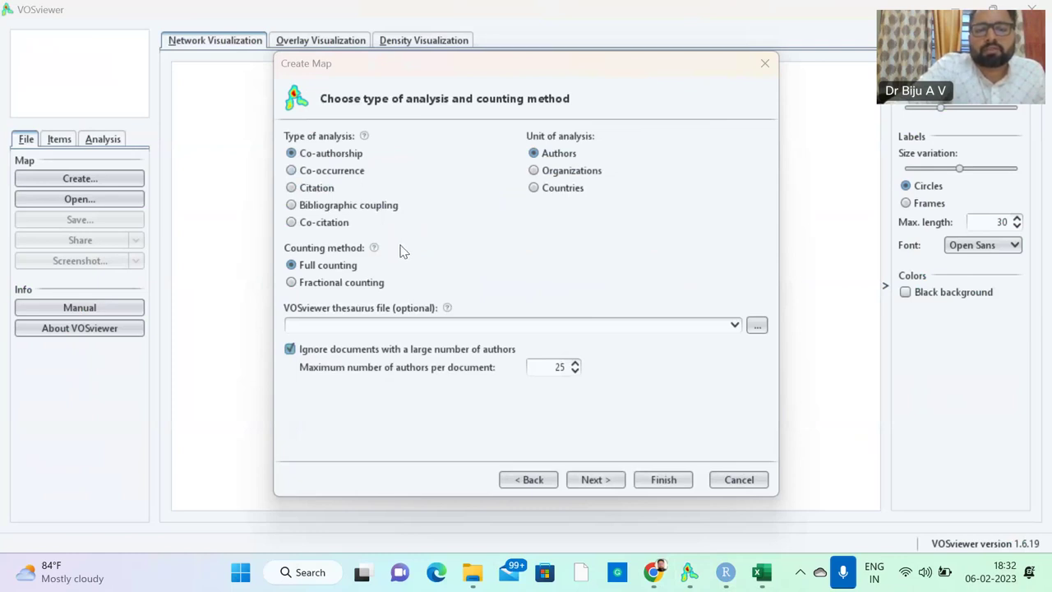
Choose Co-occurrence of Author keywords with full counting and continue to the threshold step.
{"action": "left_click", "coordinate": [349, 173]}
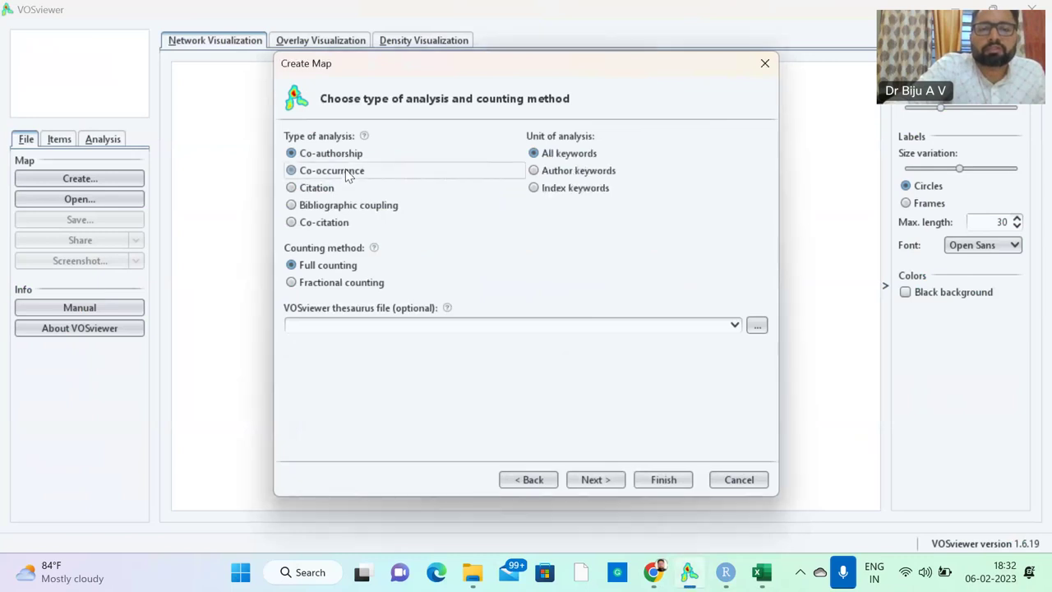
{"action": "left_click", "coordinate": [534, 171]}
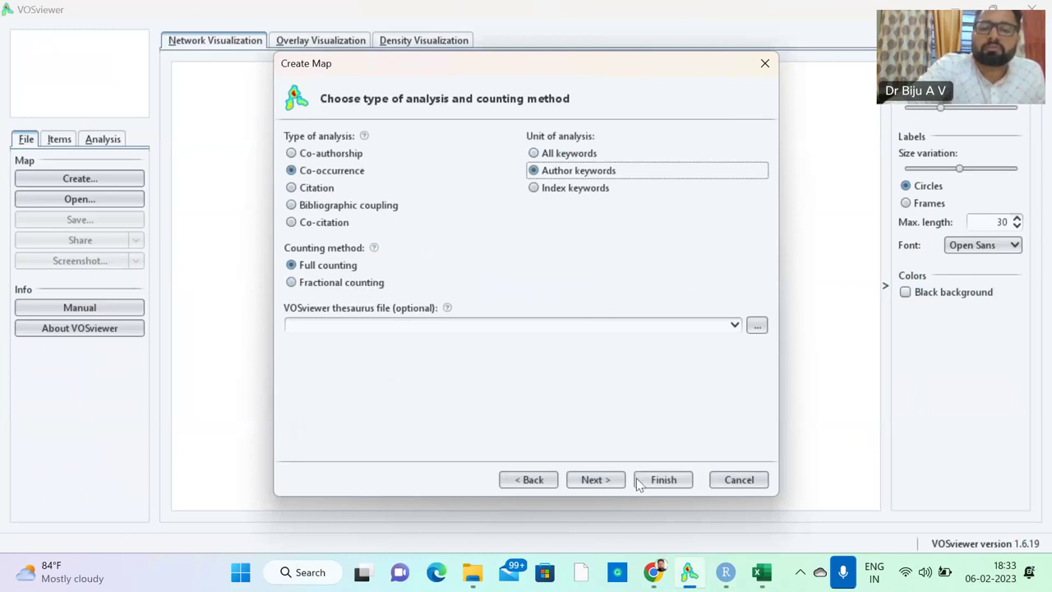
{"action": "left_click", "coordinate": [591, 485]}
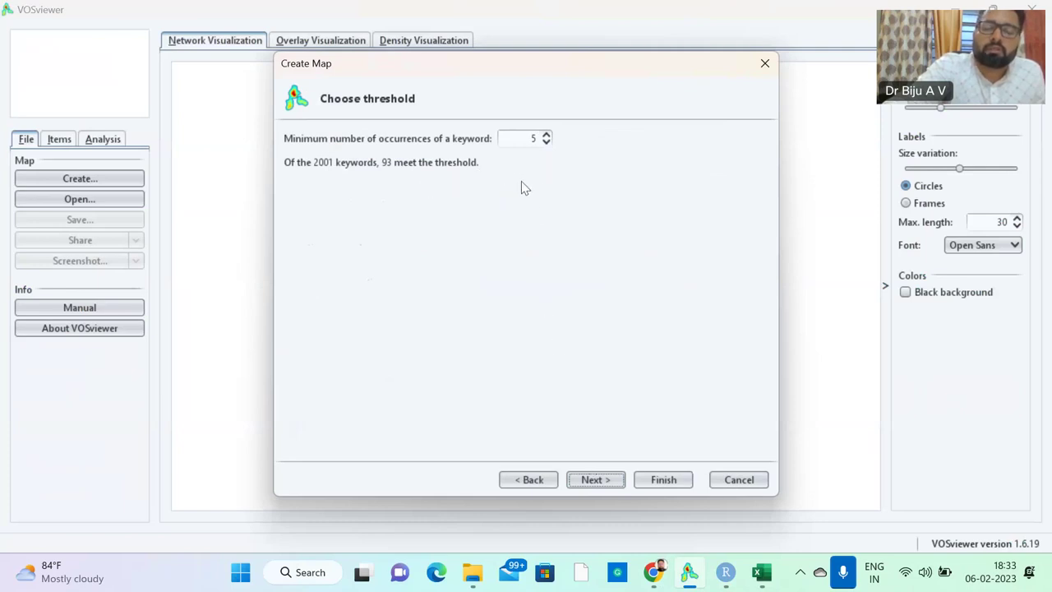
Accept the 5-occurrence minimum and all 93 keywords, check the list, and finish the map.
{"action": "left_click", "coordinate": [608, 481]}
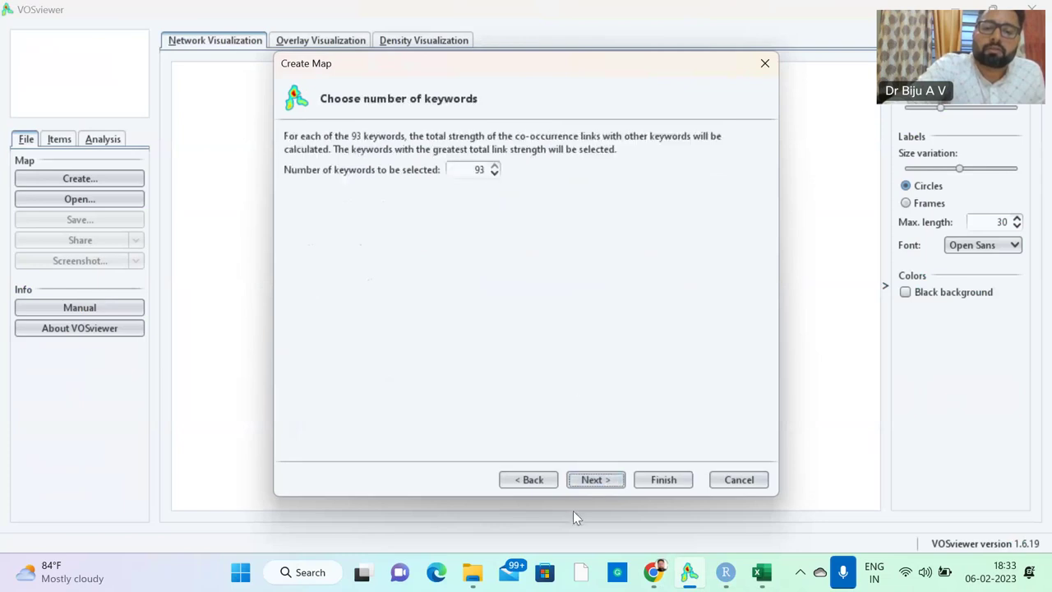
{"action": "left_click", "coordinate": [596, 481]}
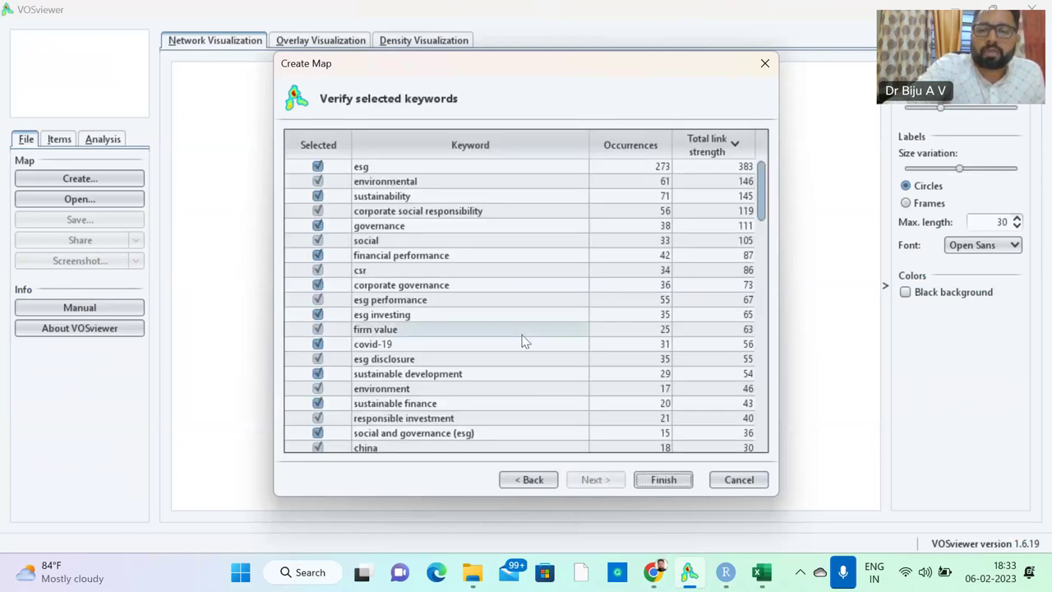
{"action": "scroll", "coordinate": [524, 341], "scroll_direction": "down", "scroll_amount": 10}
{"action": "scroll", "coordinate": [526, 342], "scroll_direction": "down", "scroll_amount": 10}
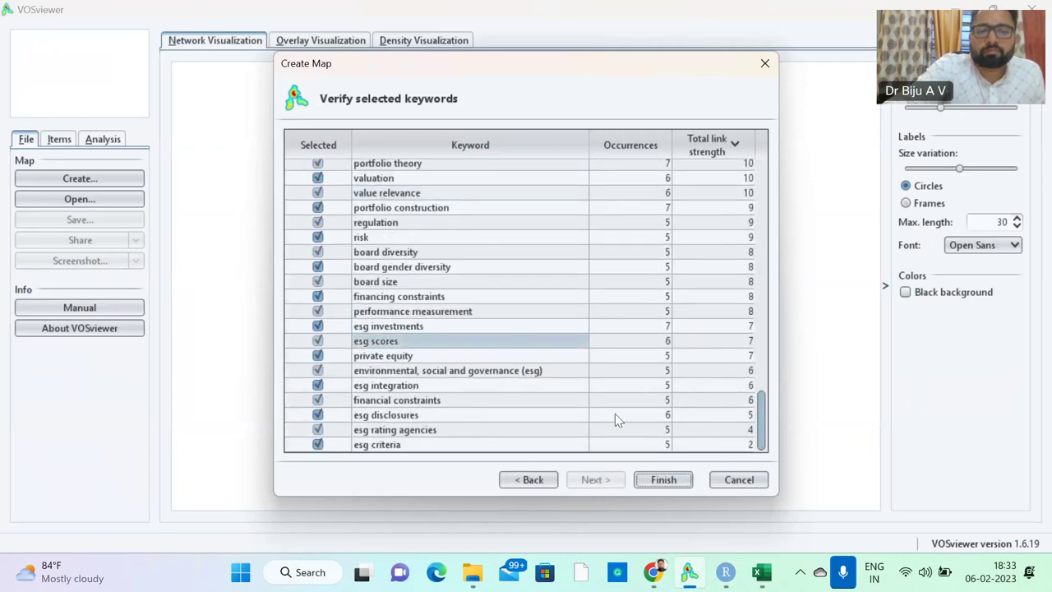
{"action": "left_click", "coordinate": [663, 481]}
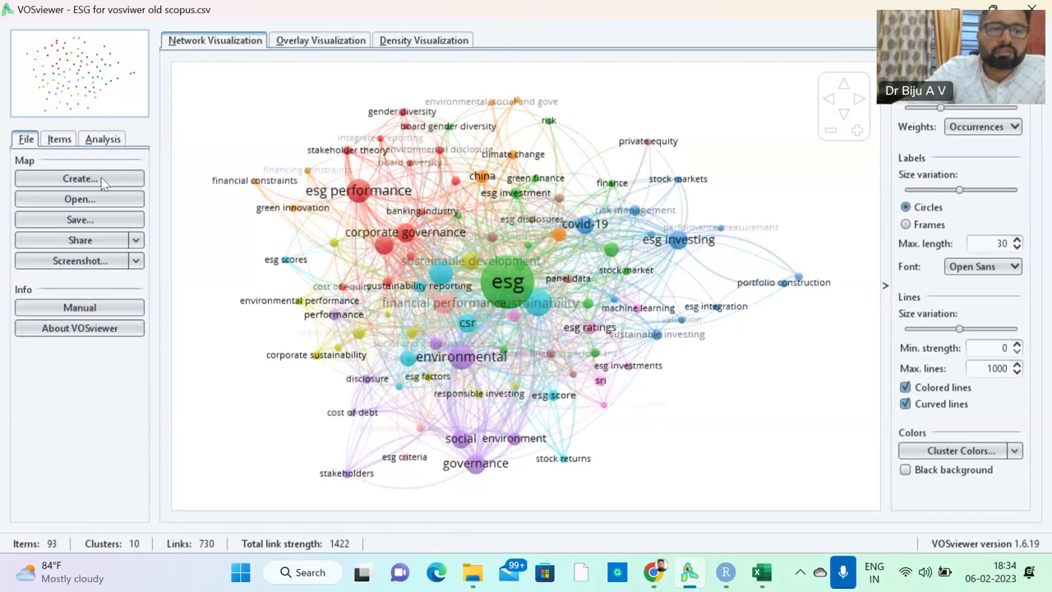
Look over the keywords by cluster in the Items tab, then start a new map from File.
{"action": "left_click", "coordinate": [54, 142]}
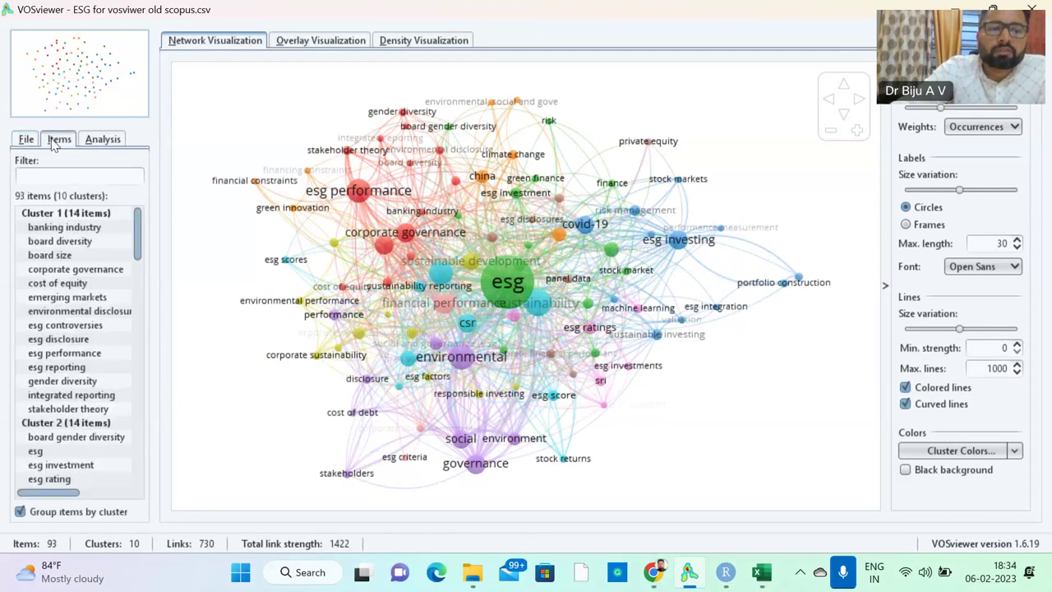
{"action": "left_click", "coordinate": [27, 141]}
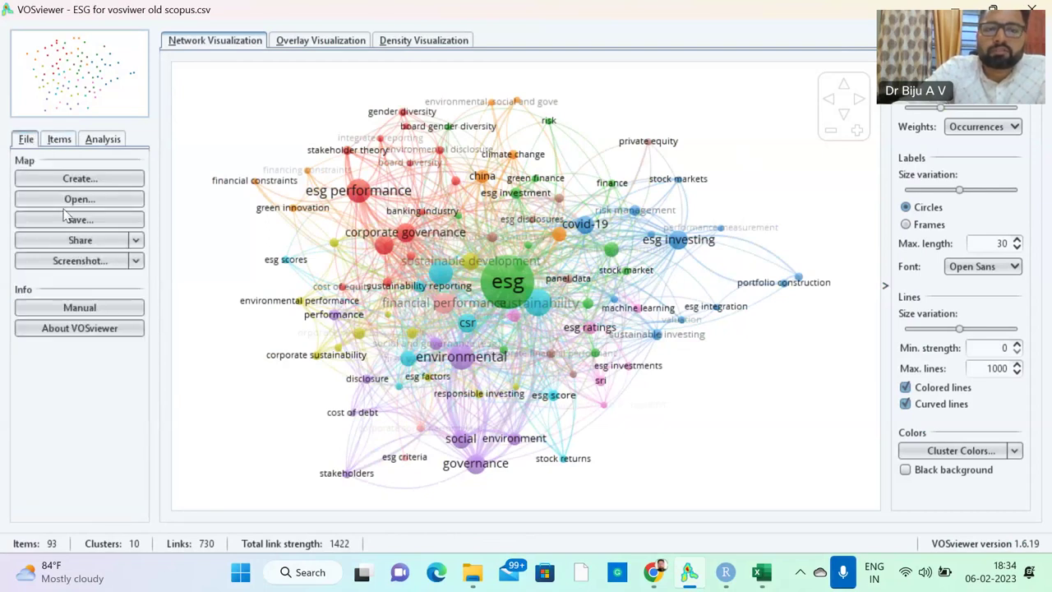
{"action": "left_click", "coordinate": [66, 182]}
Rerun the wizard with the same Scopus file, author-keyword co-occurrence and 5-occurrence threshold.
{"action": "left_click", "coordinate": [596, 479]}
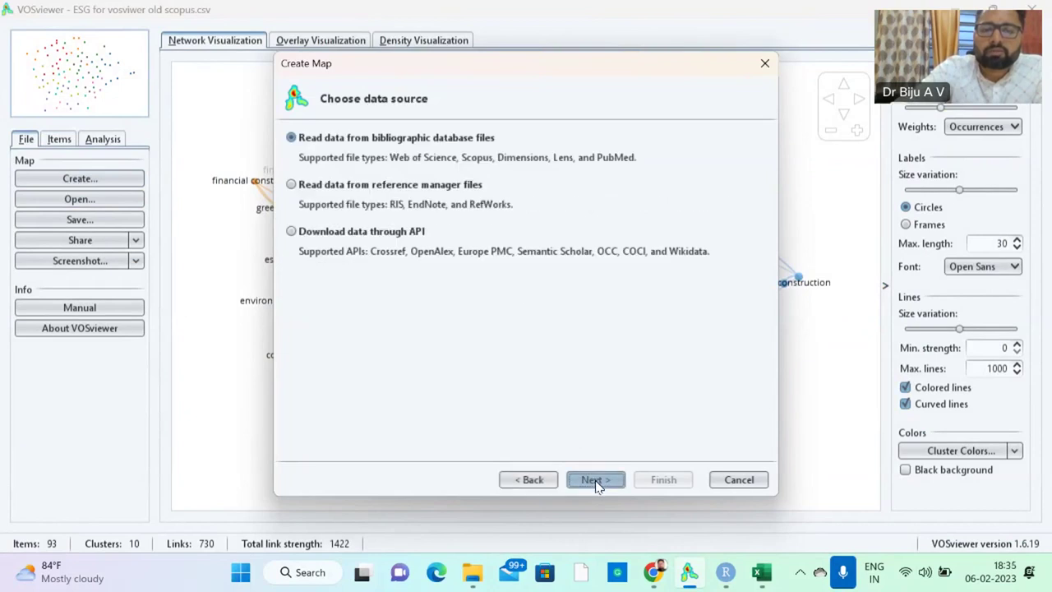
{"action": "left_click", "coordinate": [596, 480]}
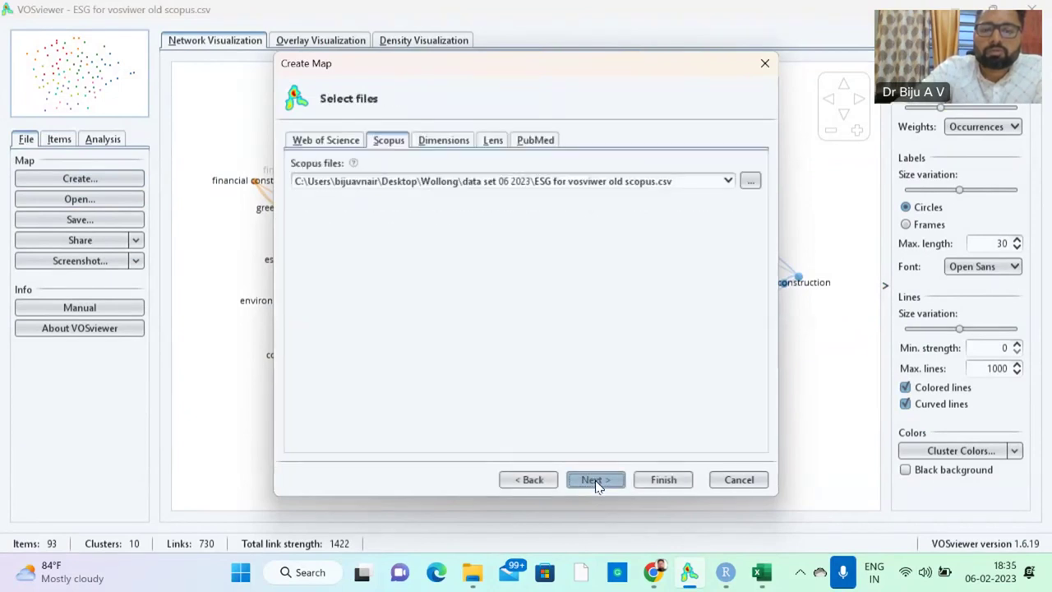
{"action": "left_click", "coordinate": [596, 483]}
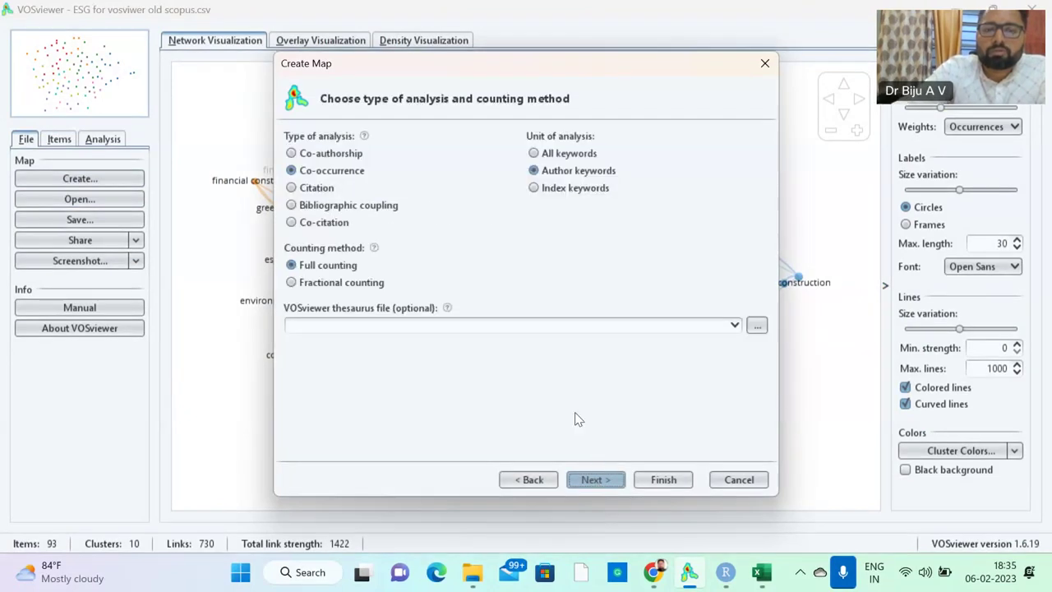
{"action": "left_click", "coordinate": [596, 481]}
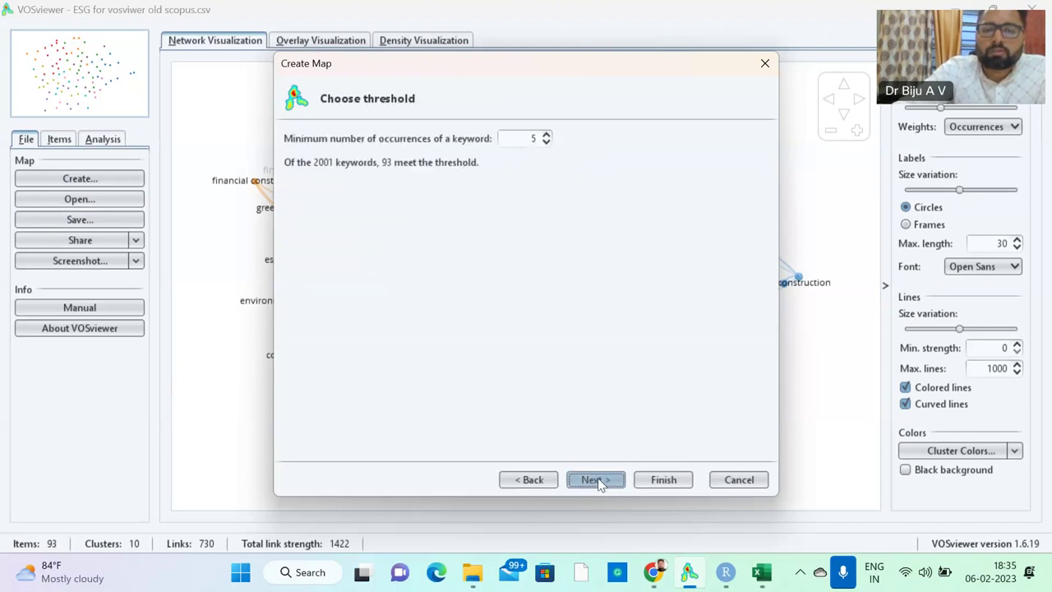
{"action": "left_click", "coordinate": [597, 482]}
{"action": "left_click", "coordinate": [596, 482]}
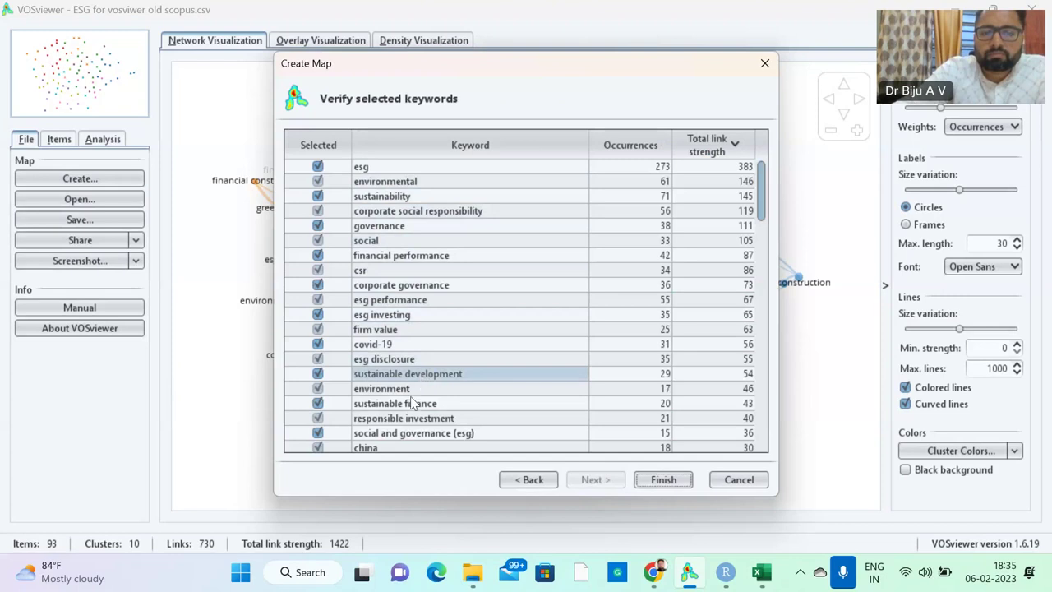
Deselect the keywords sri, india and event study, then build the 90-keyword map.
{"action": "scroll", "coordinate": [419, 407], "scroll_direction": "down", "scroll_amount": 2}
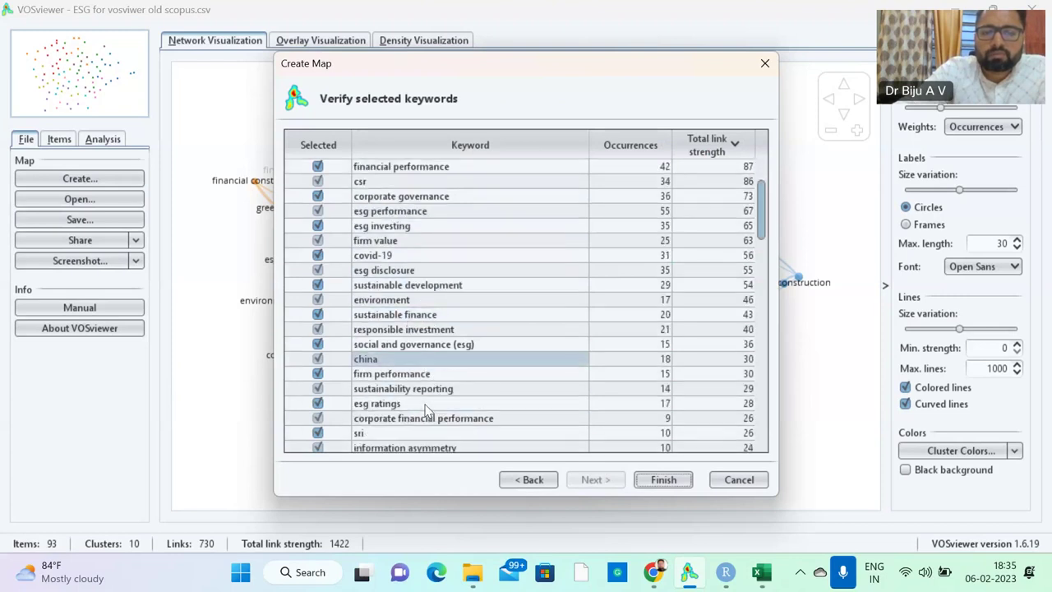
{"action": "scroll", "coordinate": [426, 408], "scroll_direction": "down", "scroll_amount": 1}
{"action": "scroll", "coordinate": [427, 411], "scroll_direction": "down", "scroll_amount": 1}
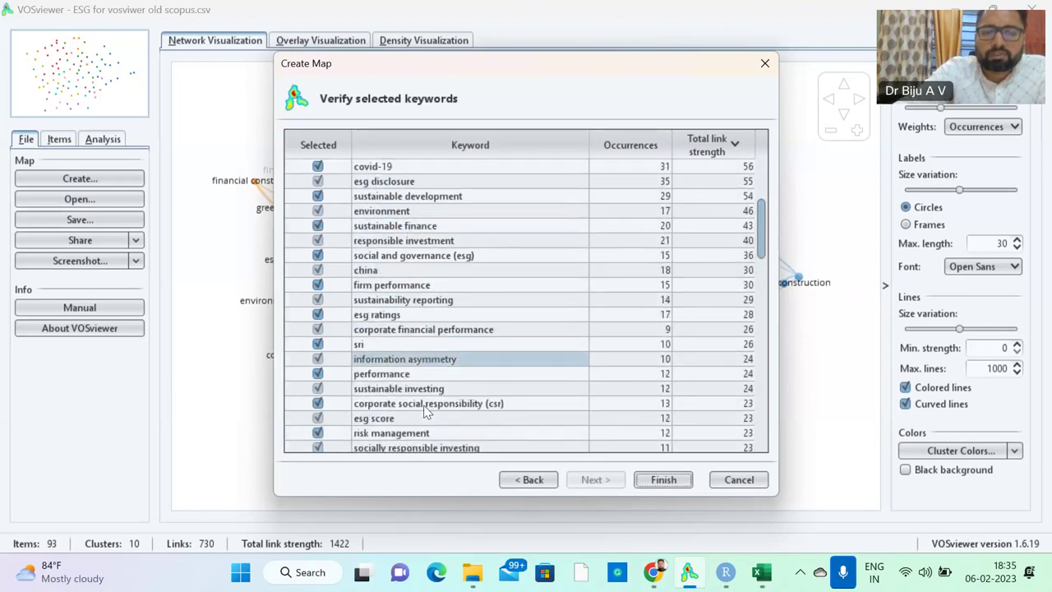
{"action": "left_click", "coordinate": [318, 345]}
{"action": "scroll", "coordinate": [455, 344], "scroll_direction": "down", "scroll_amount": 1}
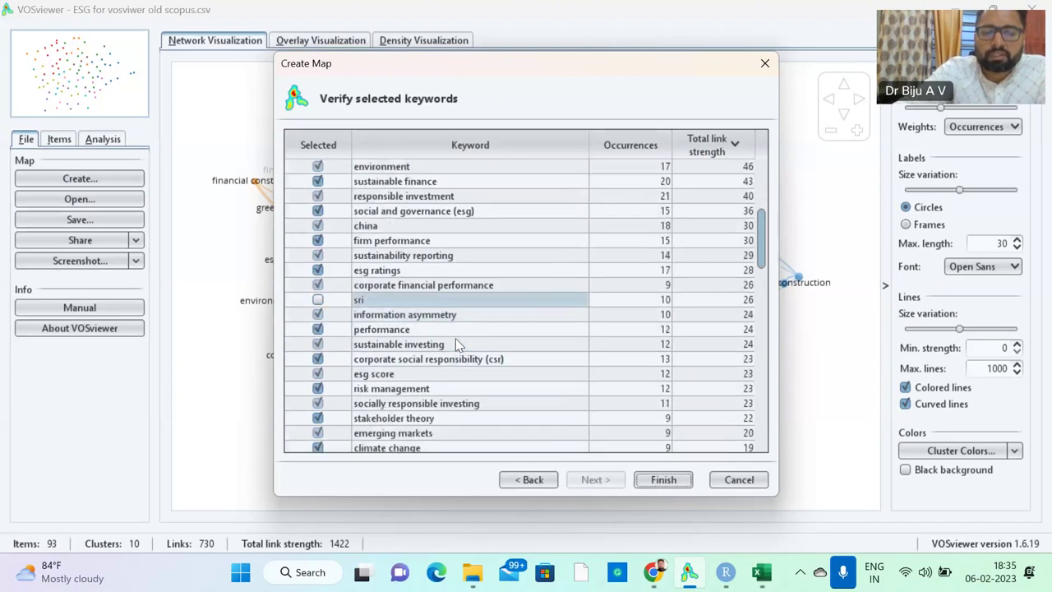
{"action": "scroll", "coordinate": [453, 345], "scroll_direction": "down", "scroll_amount": 1}
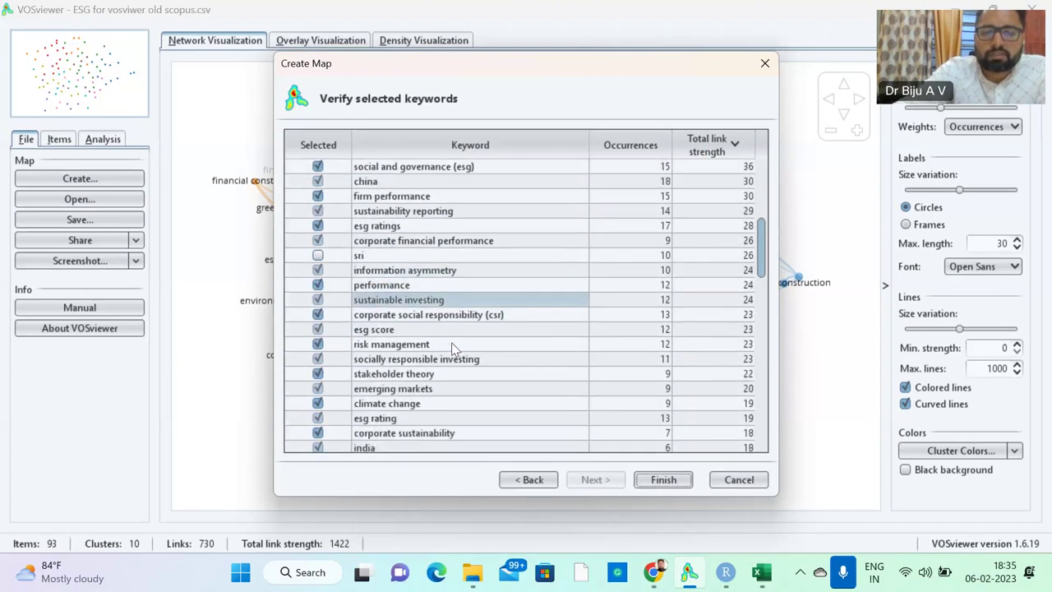
{"action": "scroll", "coordinate": [451, 348], "scroll_direction": "down", "scroll_amount": 1}
{"action": "scroll", "coordinate": [450, 346], "scroll_direction": "down", "scroll_amount": 1}
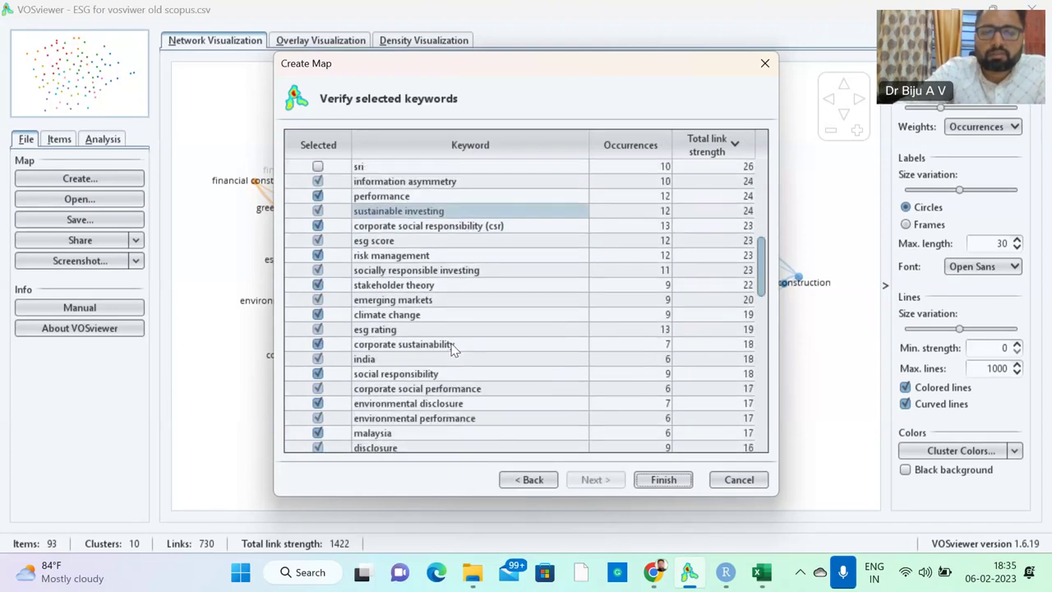
{"action": "scroll", "coordinate": [449, 349], "scroll_direction": "down", "scroll_amount": 1}
{"action": "left_click", "coordinate": [317, 314]}
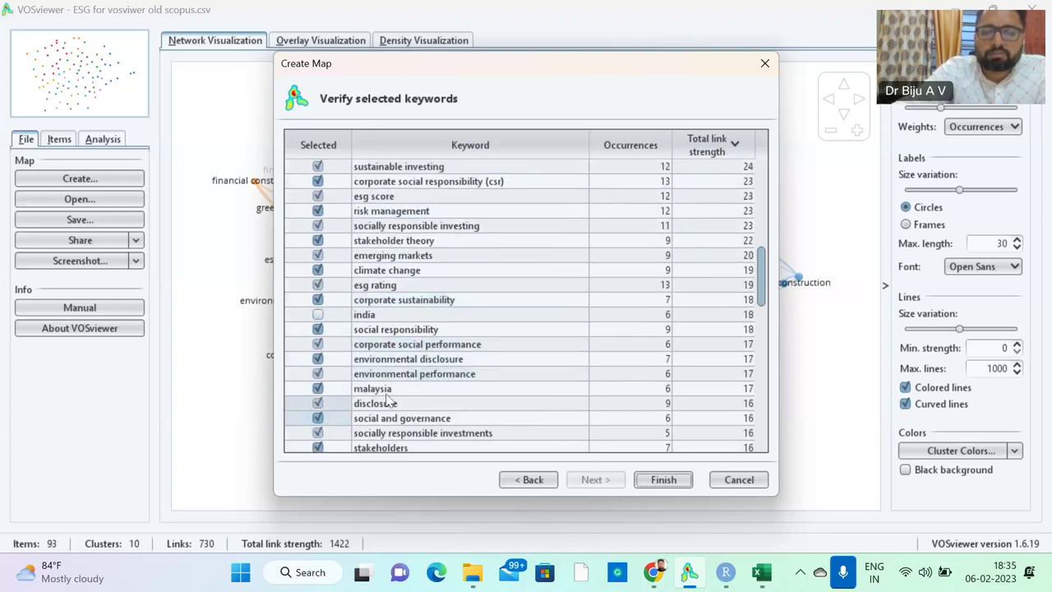
{"action": "scroll", "coordinate": [411, 385], "scroll_direction": "down", "scroll_amount": 1}
{"action": "scroll", "coordinate": [407, 379], "scroll_direction": "down", "scroll_amount": 1}
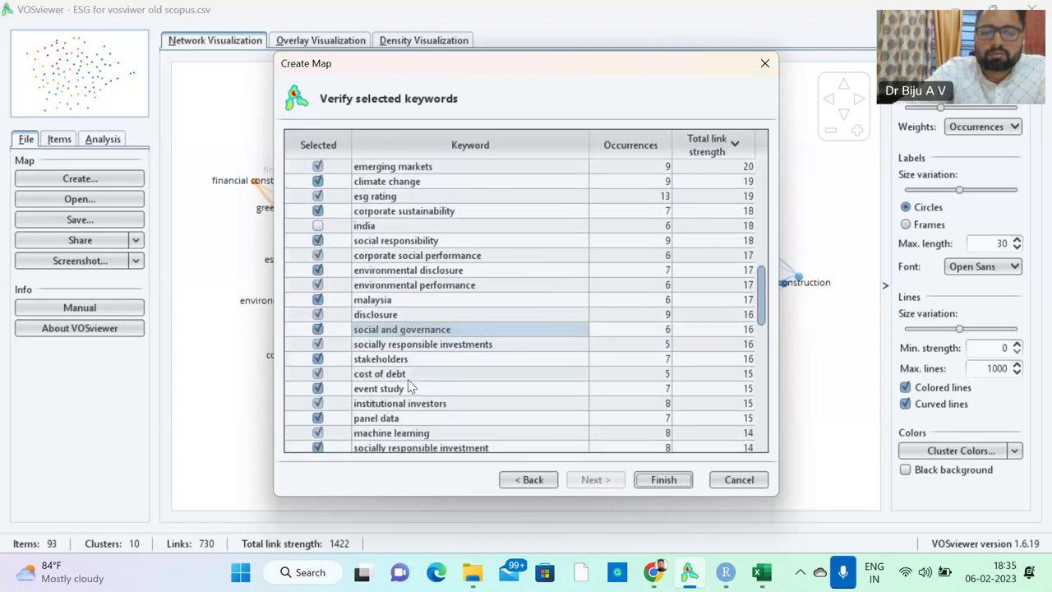
{"action": "left_click", "coordinate": [319, 388]}
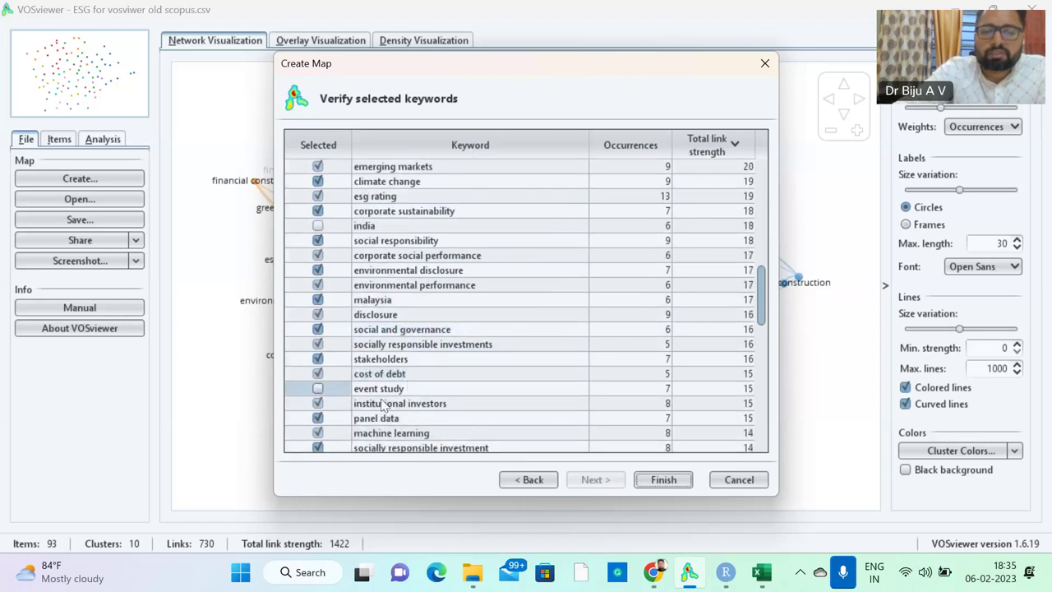
{"action": "scroll", "coordinate": [426, 411], "scroll_direction": "down", "scroll_amount": 1}
{"action": "scroll", "coordinate": [428, 413], "scroll_direction": "down", "scroll_amount": 7}
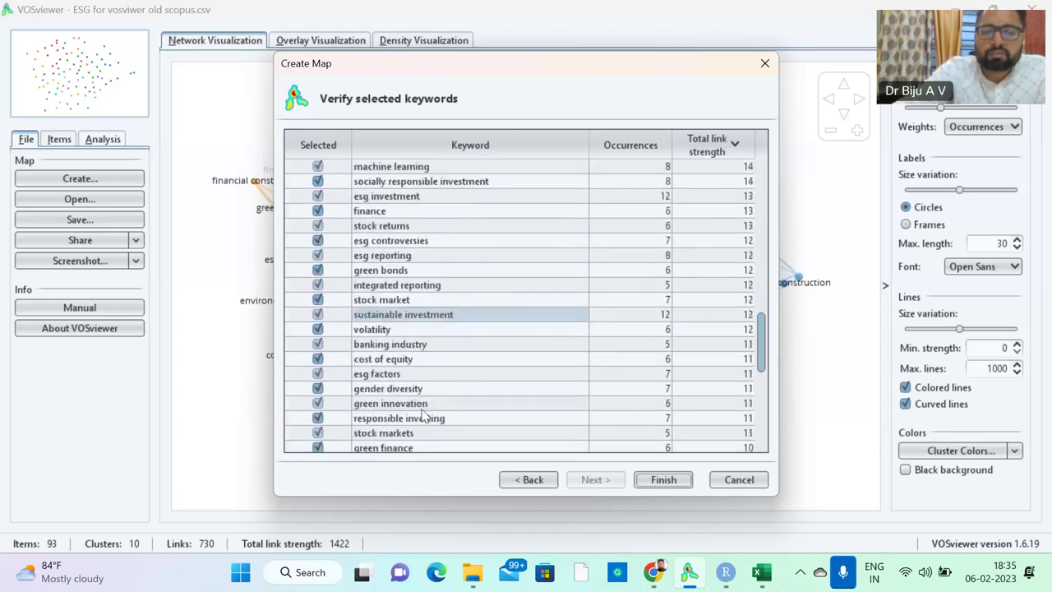
{"action": "left_click", "coordinate": [668, 479]}
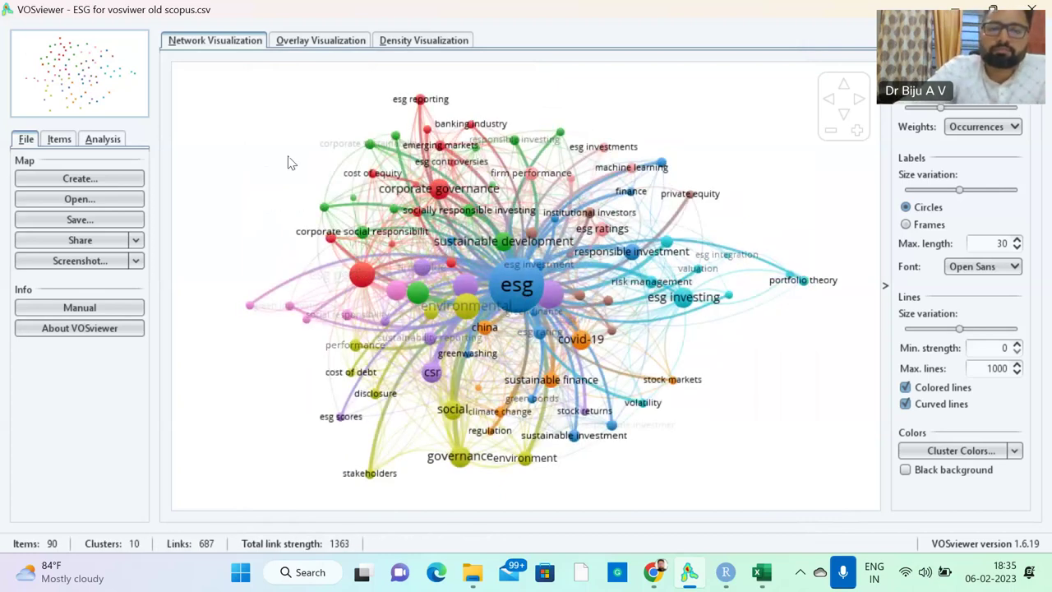
Browse the 90 keywords by cluster in the Items tab and open the Weights dropdown.
{"action": "left_click", "coordinate": [59, 141]}
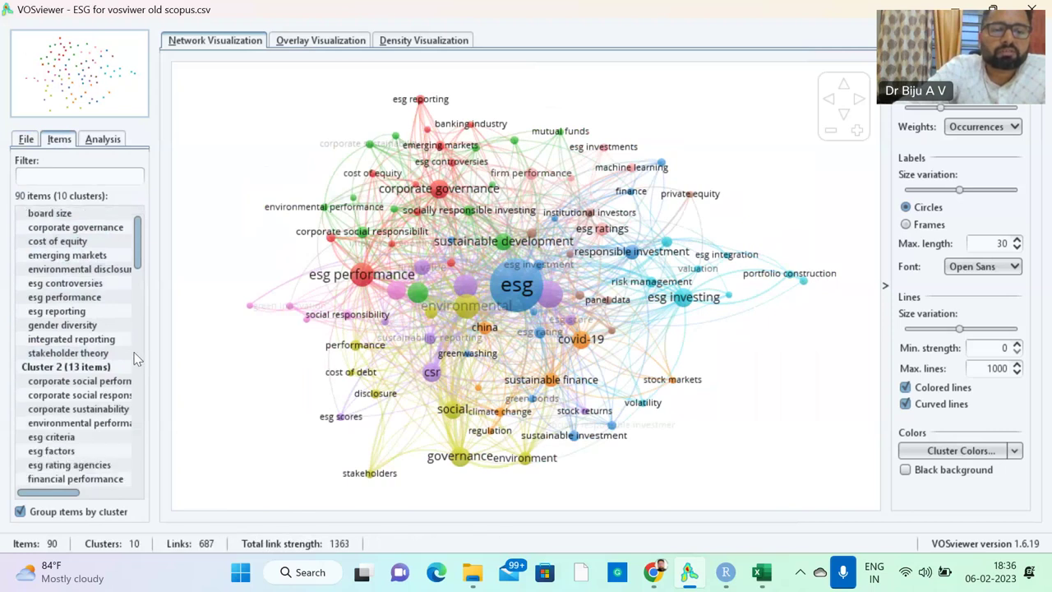
{"action": "scroll", "coordinate": [137, 359], "scroll_direction": "down", "scroll_amount": 2}
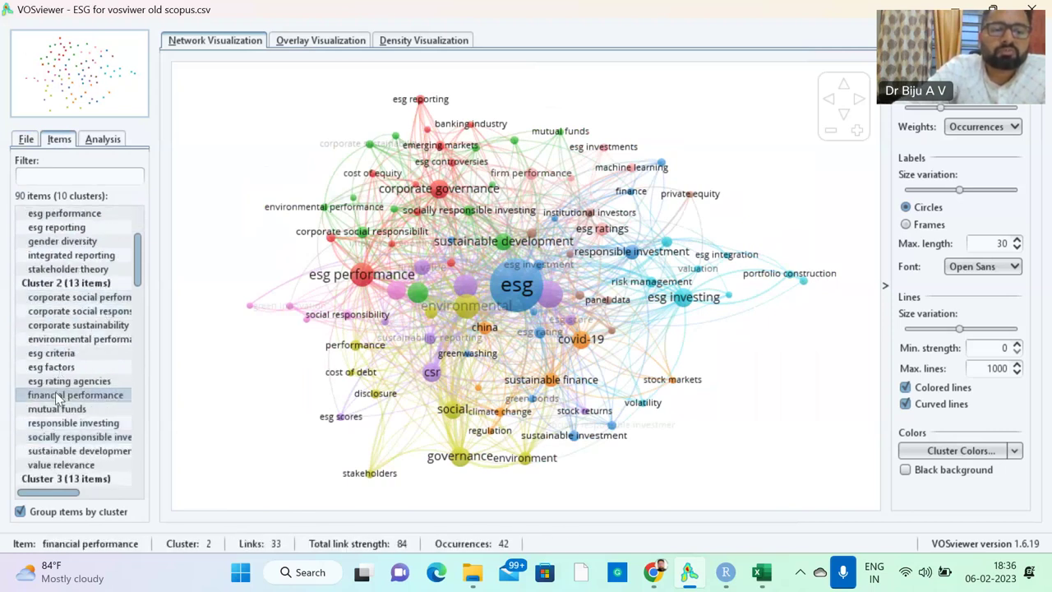
{"action": "scroll", "coordinate": [70, 374], "scroll_direction": "down", "scroll_amount": 2}
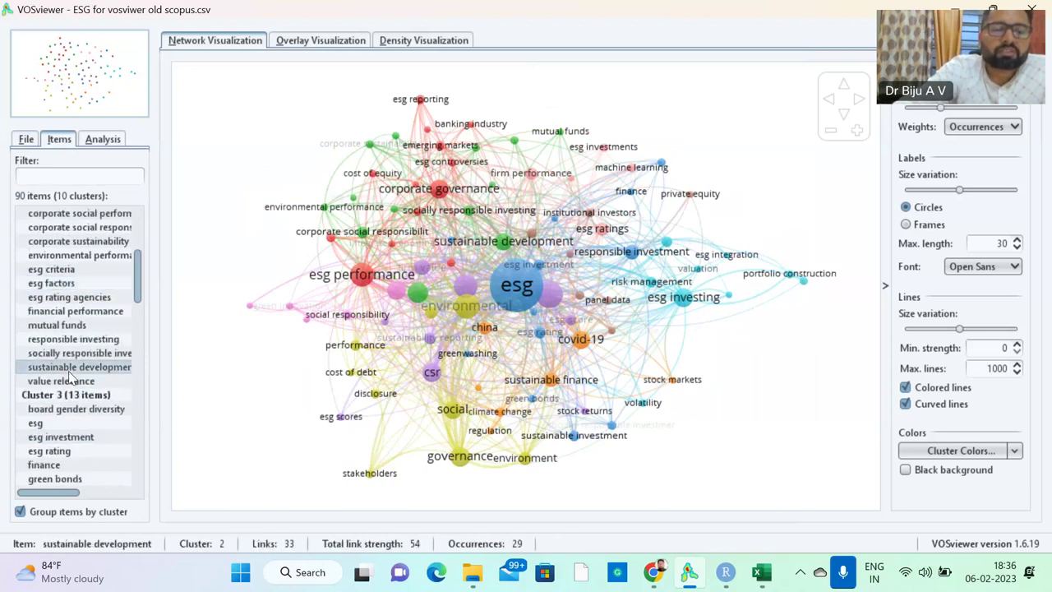
{"action": "scroll", "coordinate": [69, 376], "scroll_direction": "down", "scroll_amount": 6}
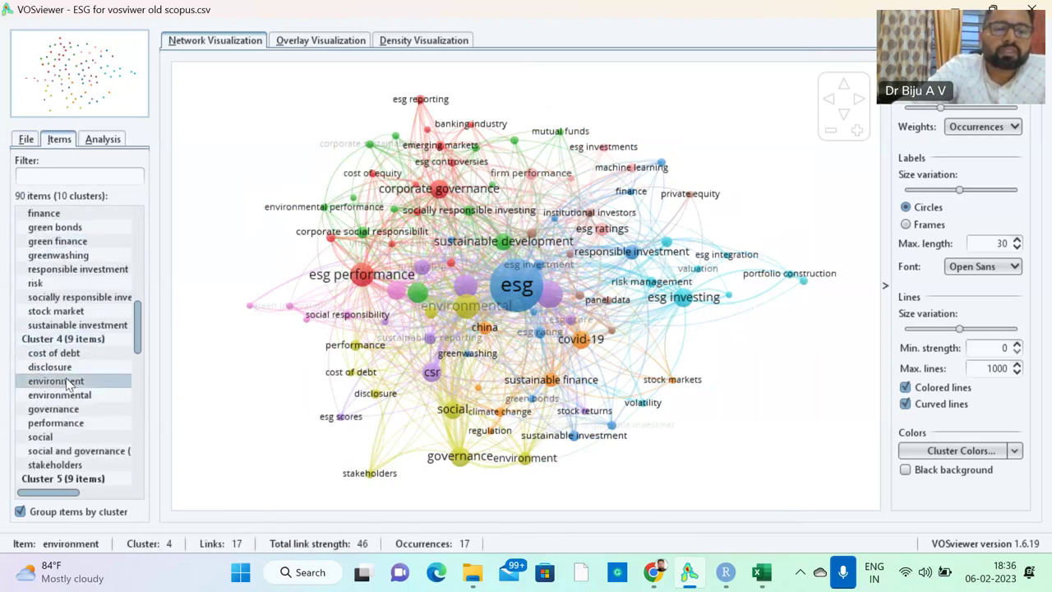
{"action": "scroll", "coordinate": [70, 383], "scroll_direction": "down", "scroll_amount": 3}
{"action": "scroll", "coordinate": [70, 383], "scroll_direction": "up", "scroll_amount": 15}
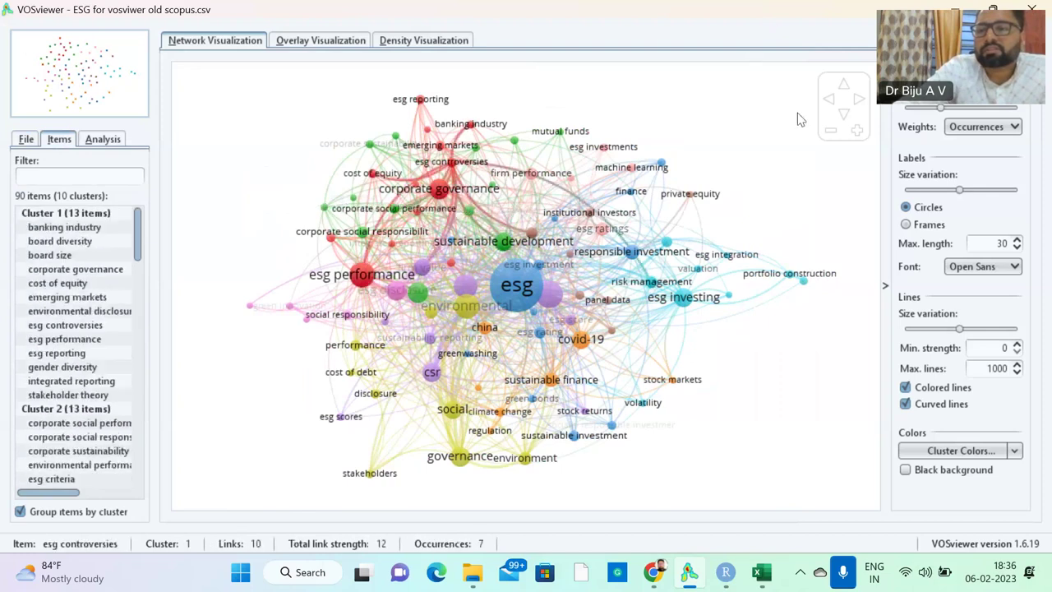
{"action": "left_click", "coordinate": [1004, 129]}
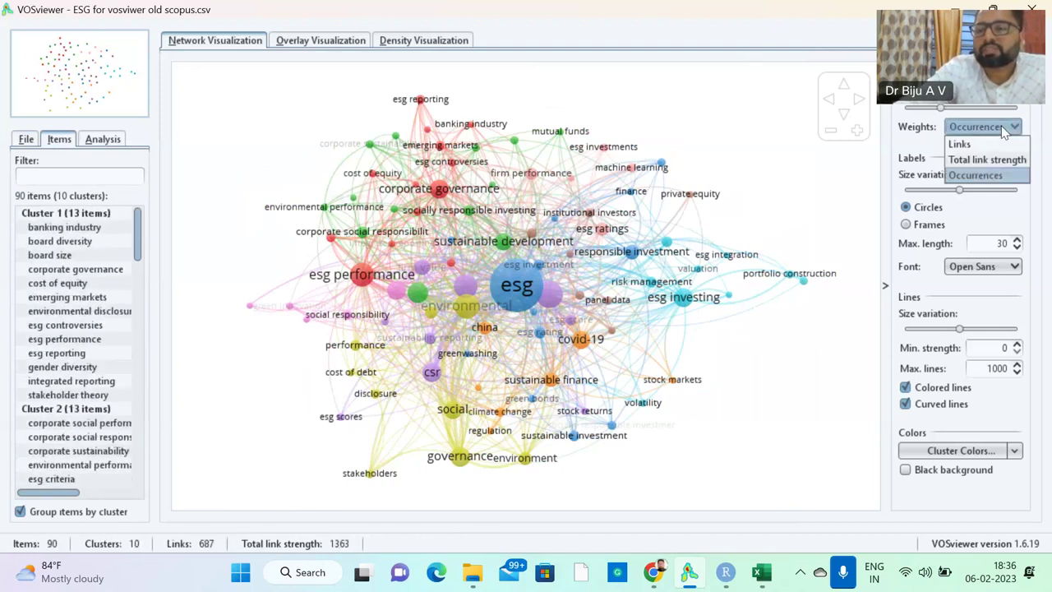
Change node weights from Links to Occurrences, then to Total link strength.
{"action": "left_click", "coordinate": [959, 146]}
{"action": "scroll", "coordinate": [576, 235], "scroll_direction": "up", "scroll_amount": 5}
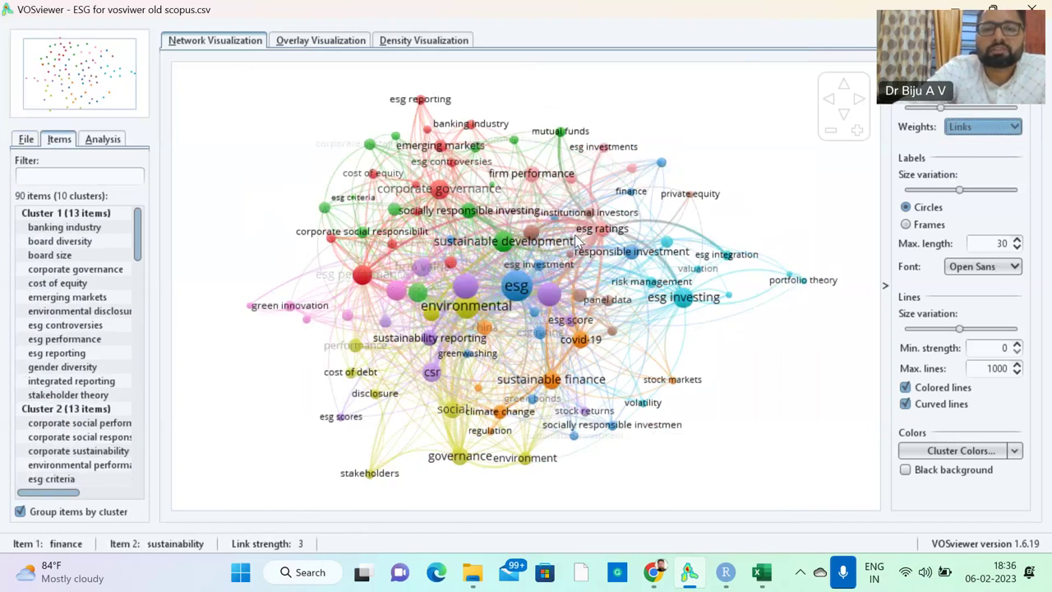
{"action": "scroll", "coordinate": [530, 272], "scroll_direction": "down", "scroll_amount": 5}
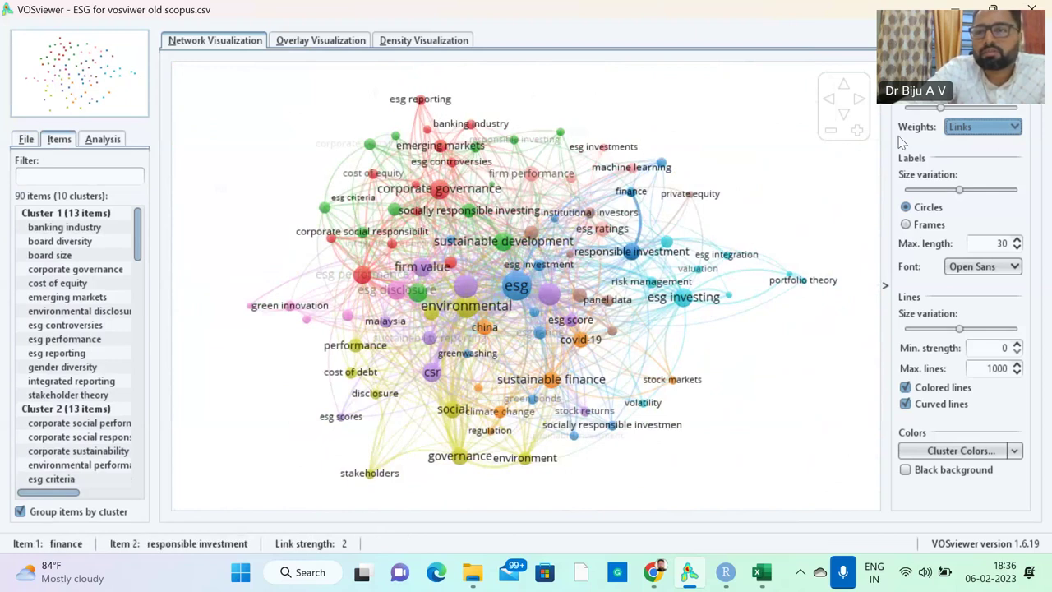
{"action": "left_click", "coordinate": [965, 131]}
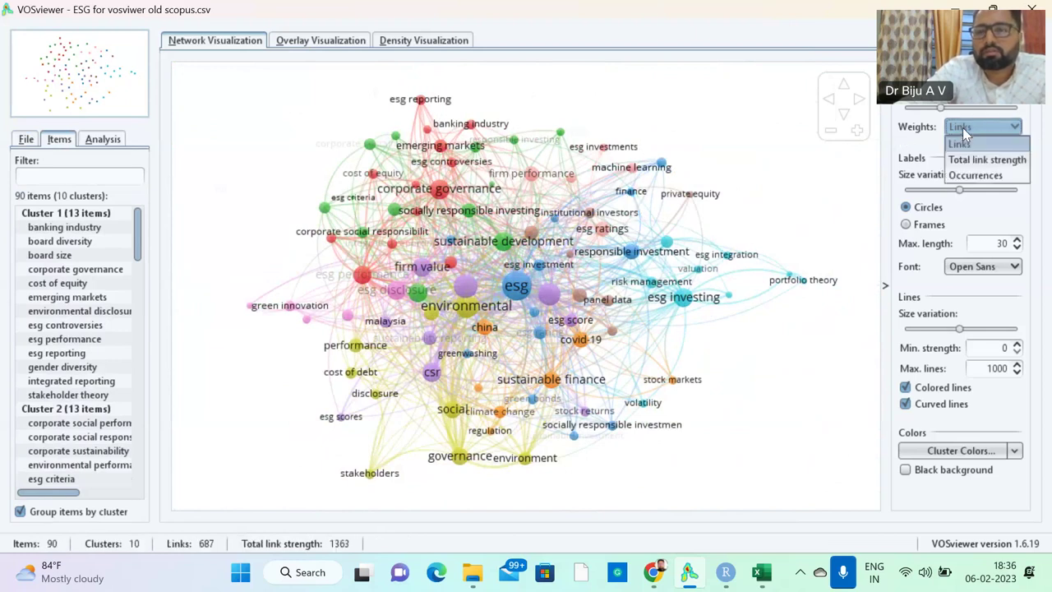
{"action": "left_click", "coordinate": [966, 173]}
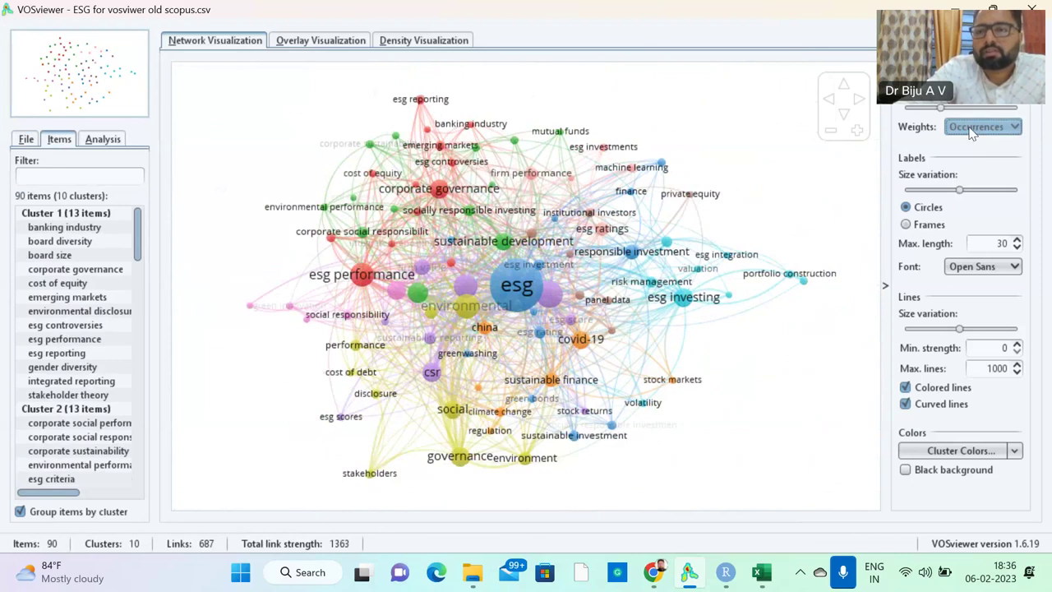
{"action": "left_click", "coordinate": [972, 134]}
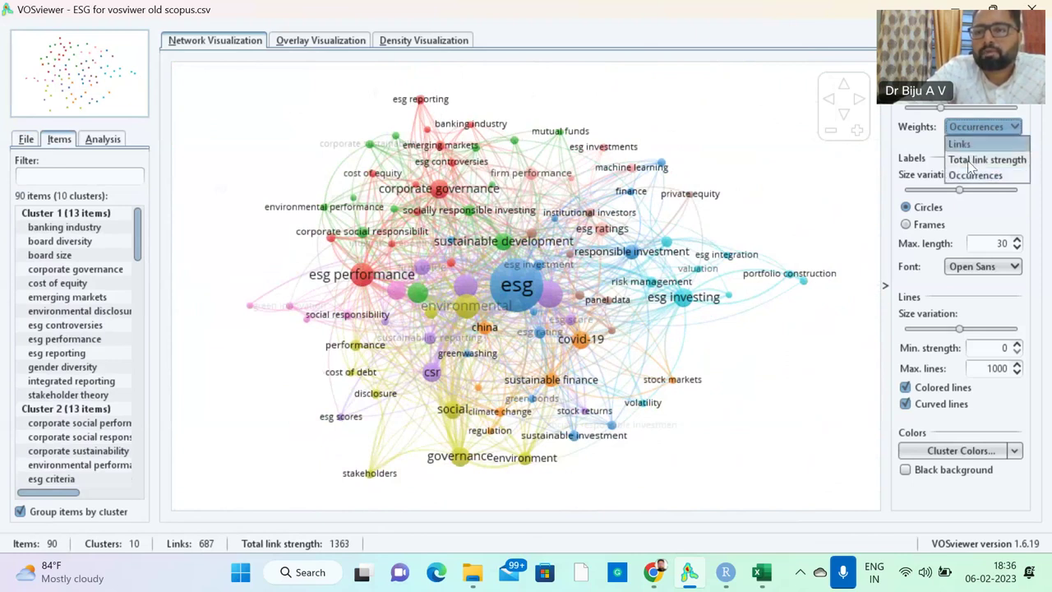
{"action": "left_click", "coordinate": [966, 159]}
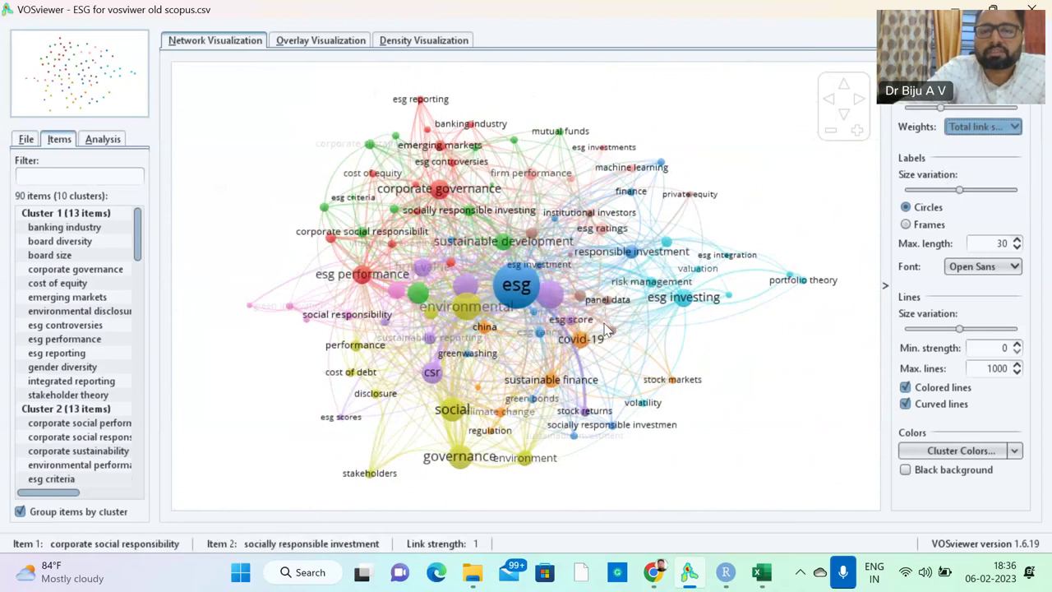
{"action": "left_click", "coordinate": [99, 140]}
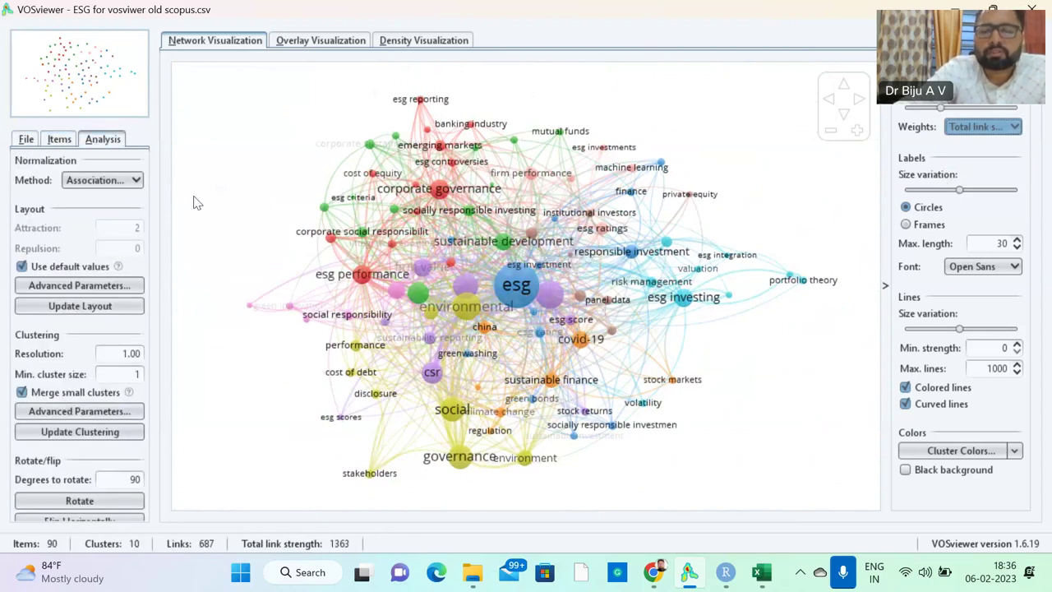
Apply LinLog/modularity normalization and update the map layout.
{"action": "left_click", "coordinate": [122, 182]}
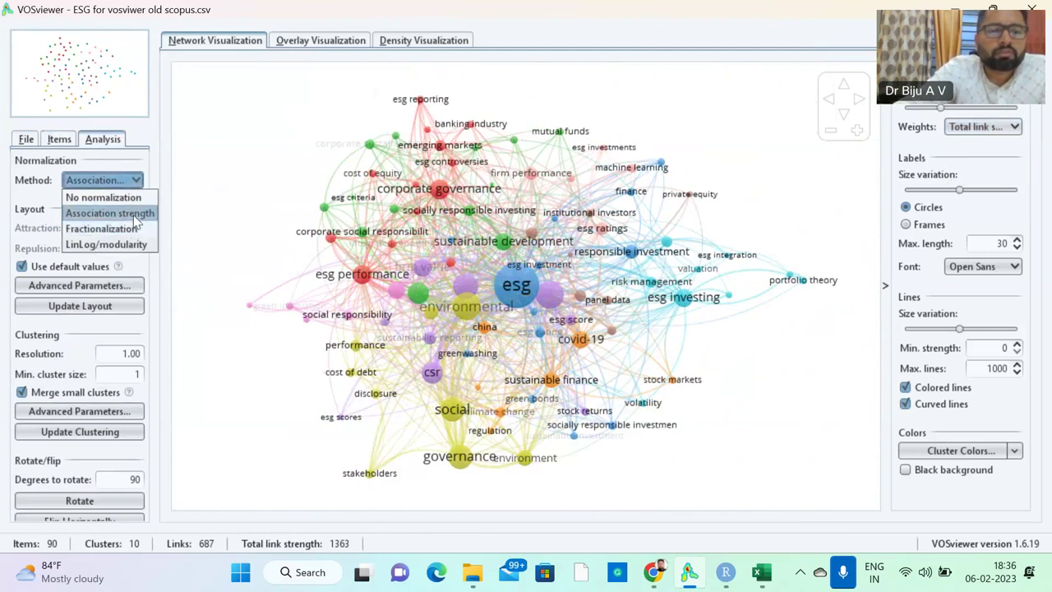
{"action": "left_click", "coordinate": [120, 245]}
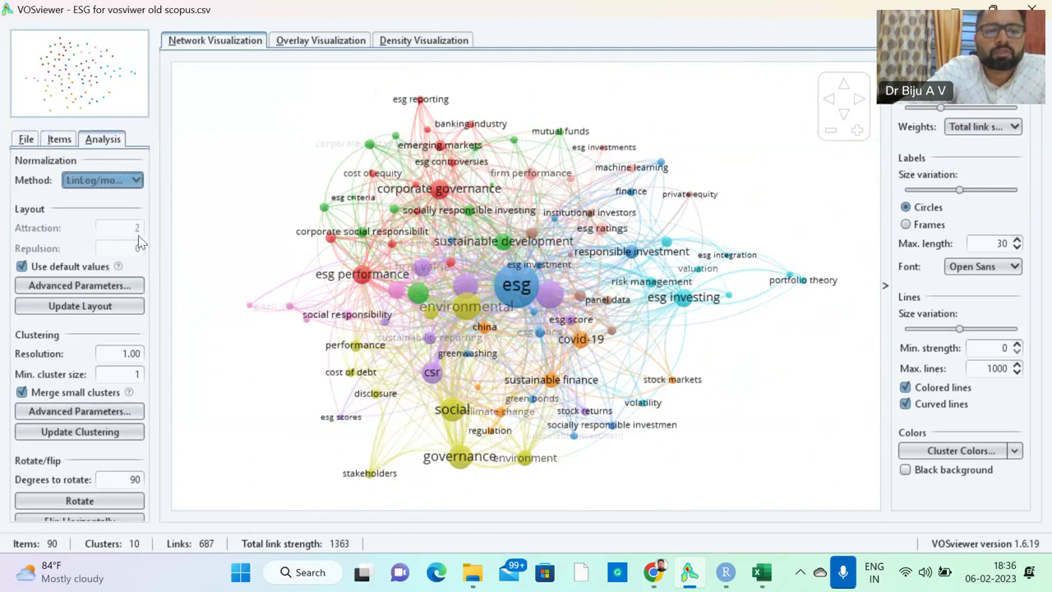
{"action": "left_click", "coordinate": [86, 306]}
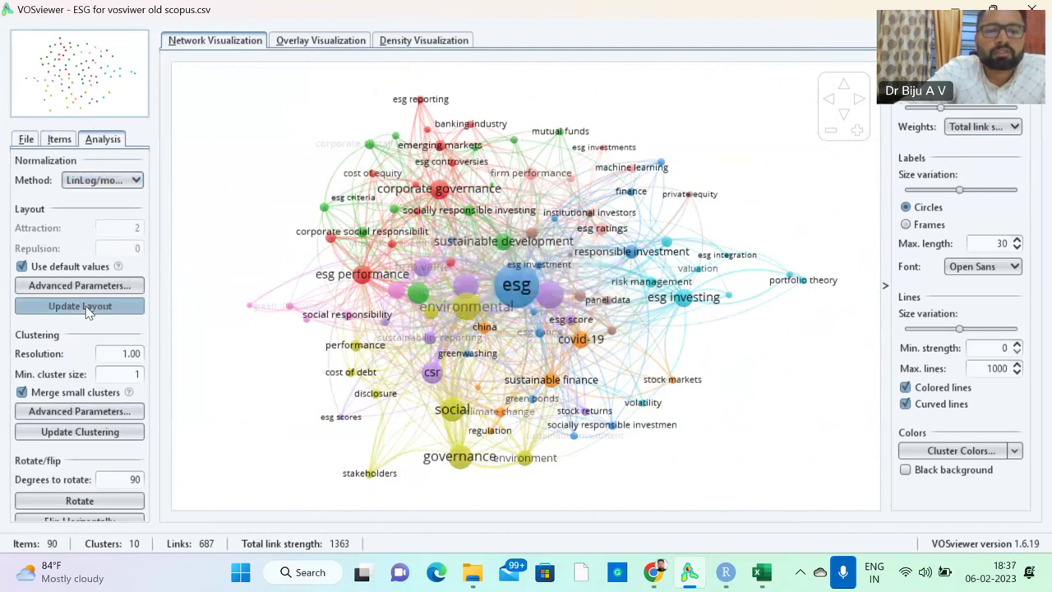
{"action": "left_click", "coordinate": [85, 306]}
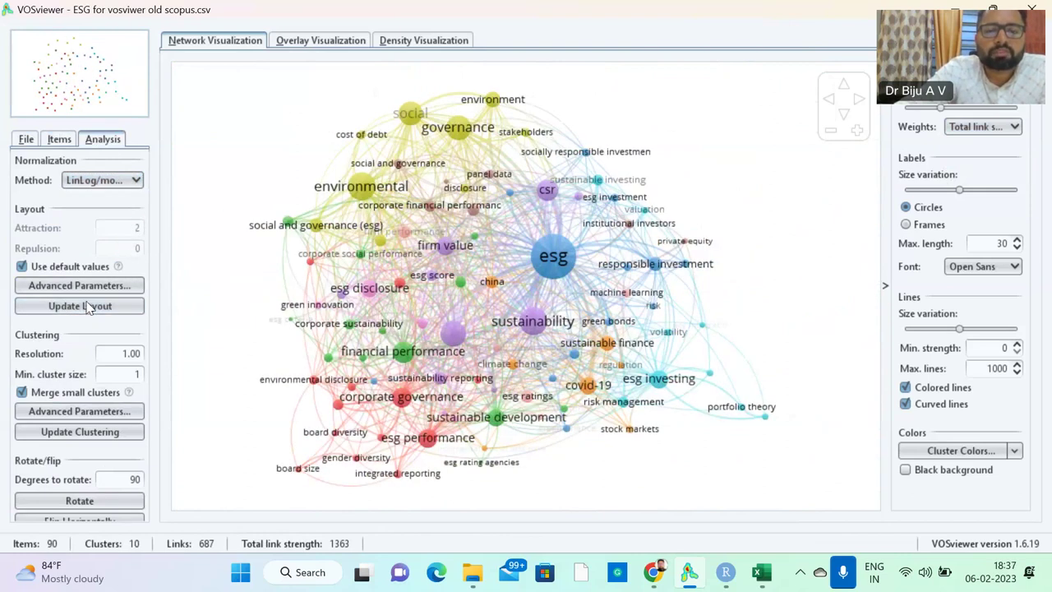
Recluster the keywords into 4 clusters, rotate the map three times, and show the publication-year overlay.
{"action": "left_click", "coordinate": [80, 436]}
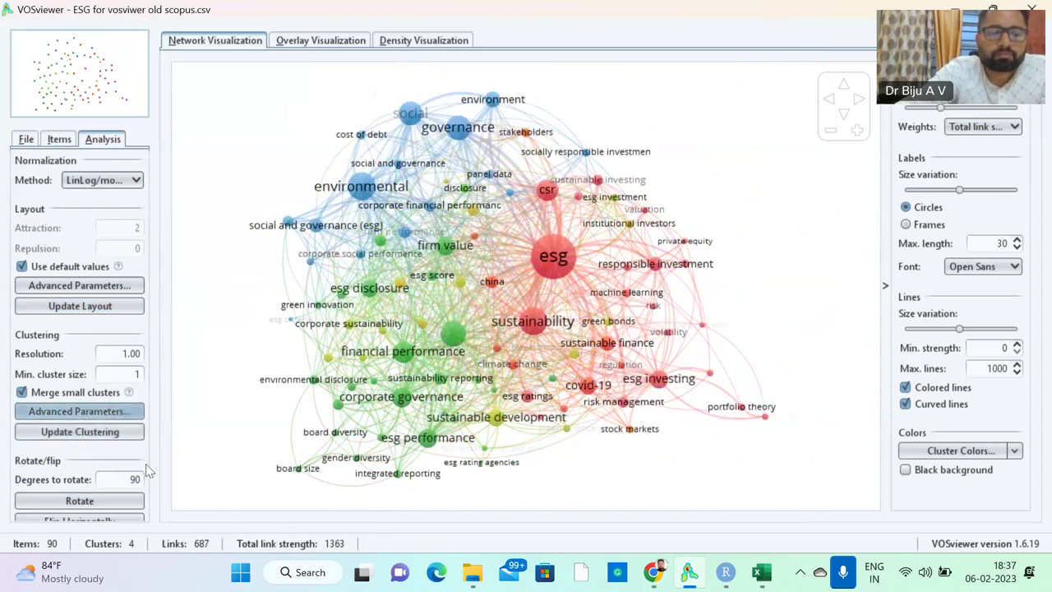
{"action": "left_click", "coordinate": [80, 501]}
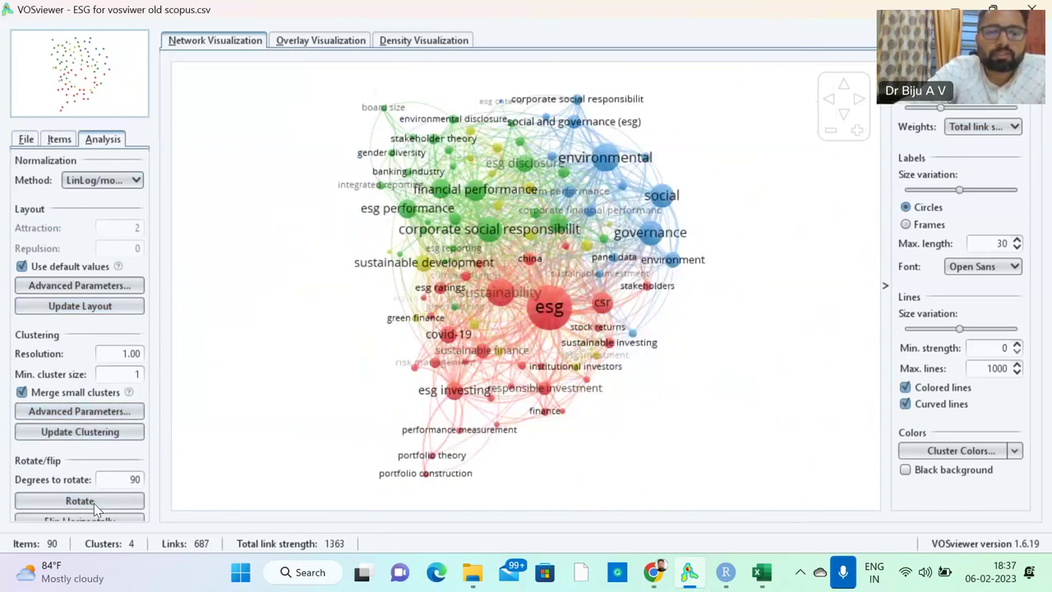
{"action": "left_click", "coordinate": [94, 502]}
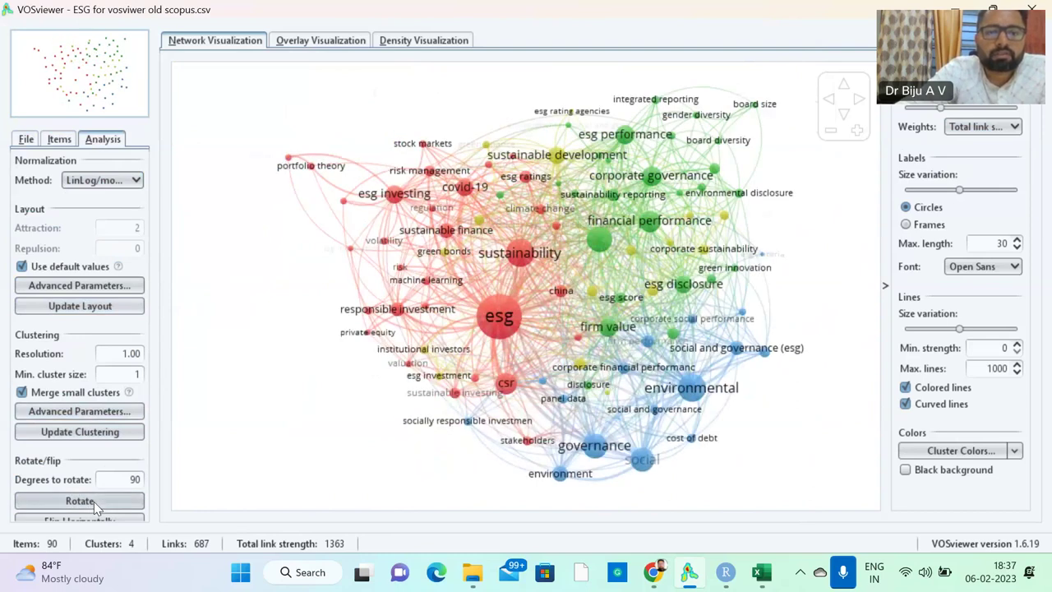
{"action": "left_click", "coordinate": [94, 502]}
{"action": "left_click", "coordinate": [286, 42]}
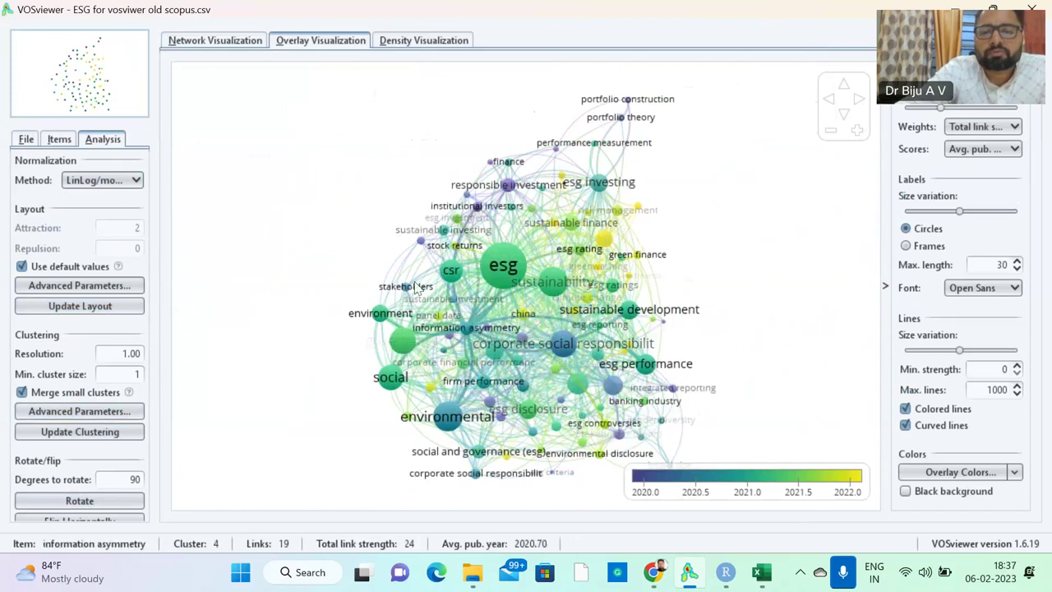
Change the Method from LinLog/modularity to No normalization.
{"action": "left_click", "coordinate": [103, 186]}
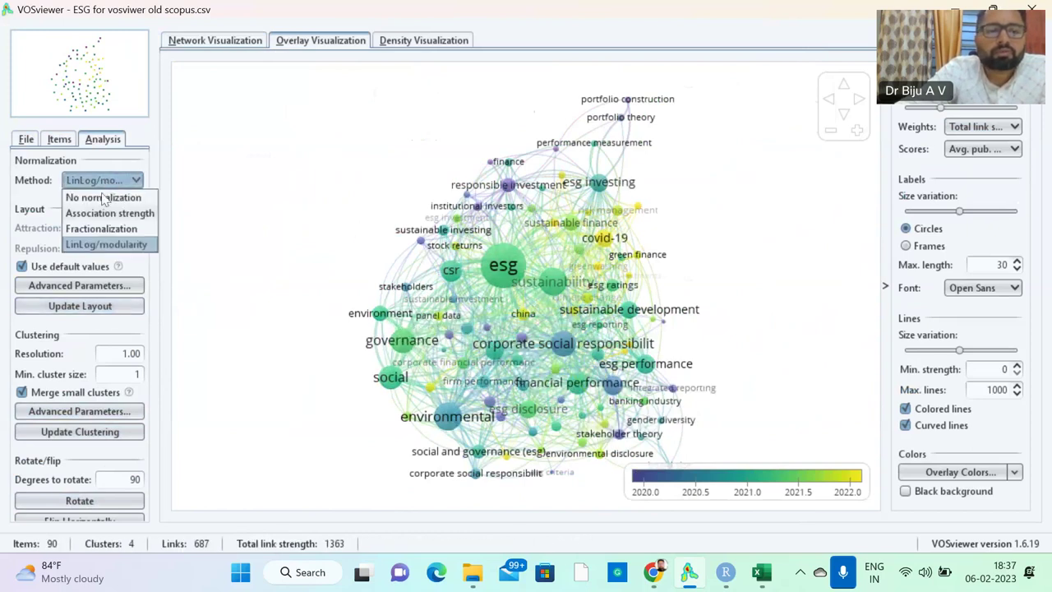
{"action": "left_click", "coordinate": [98, 198]}
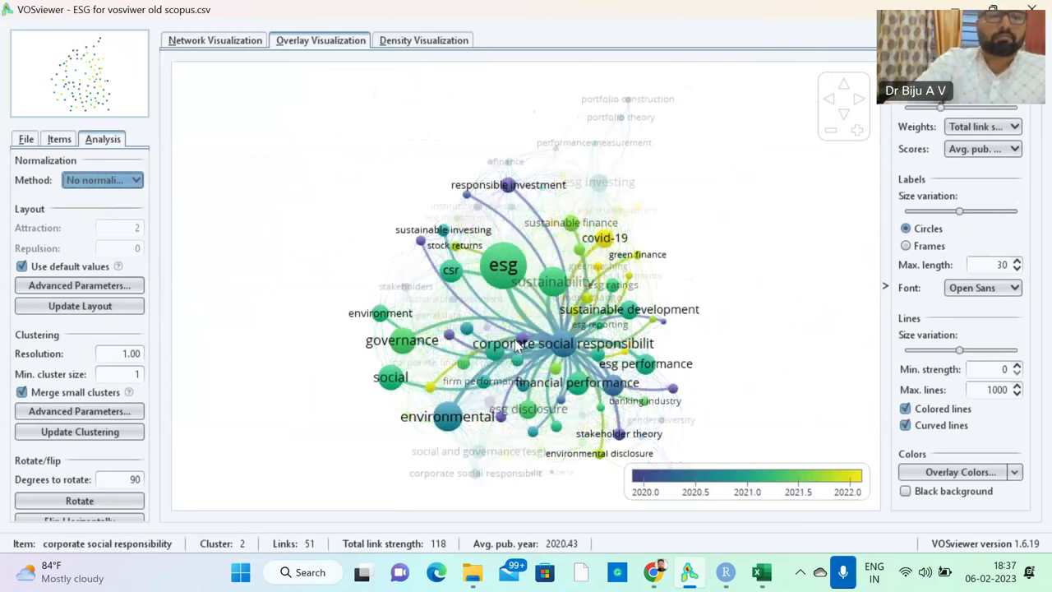
Start a new map from the ESG Scopus CSV with co-authorship analysis by authors.
{"action": "left_click", "coordinate": [27, 140]}
{"action": "left_click", "coordinate": [77, 179]}
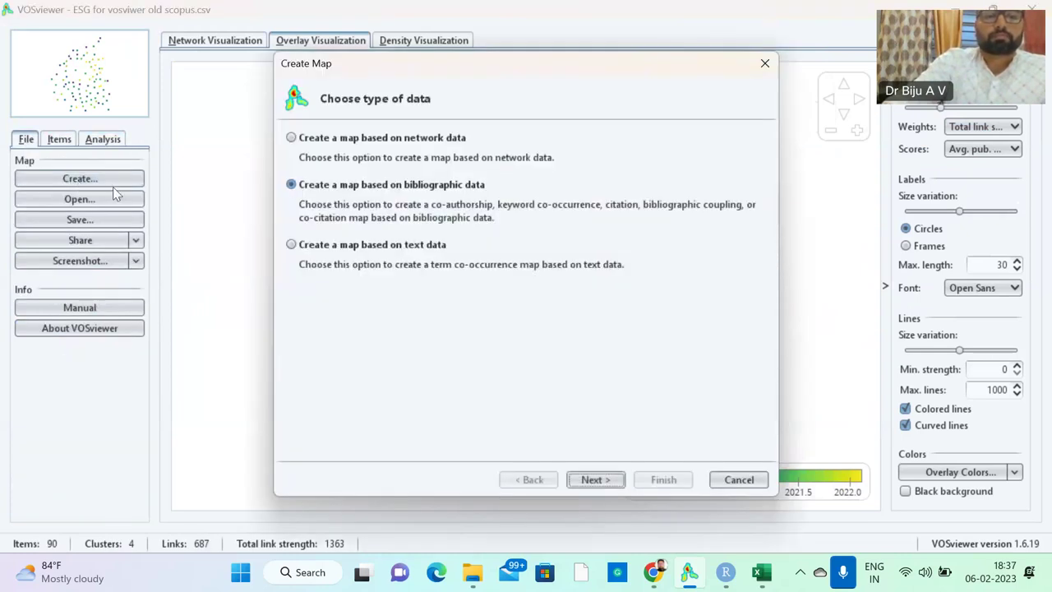
{"action": "left_click", "coordinate": [586, 481]}
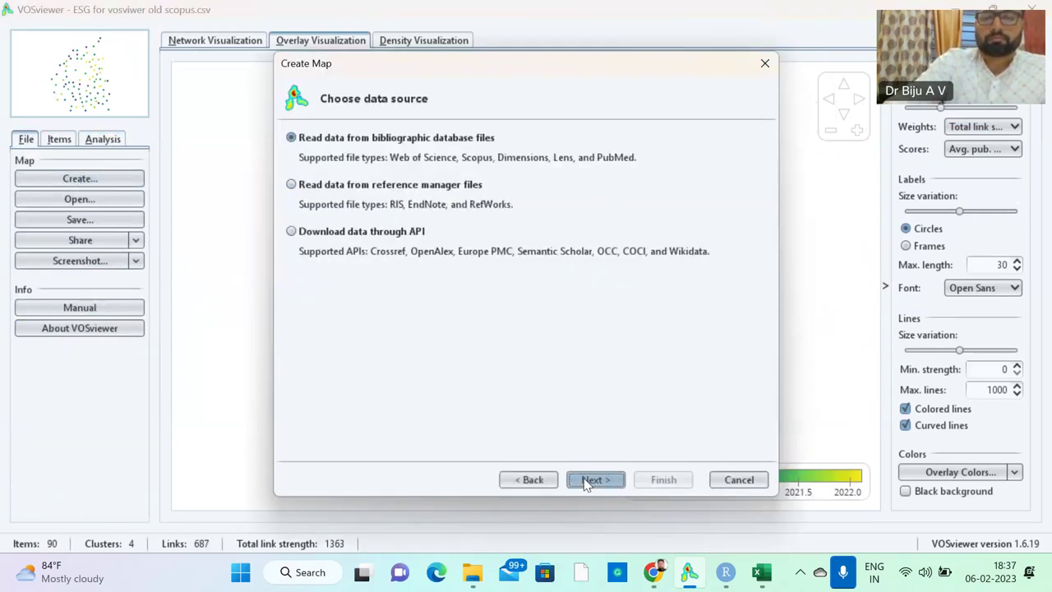
{"action": "left_click", "coordinate": [587, 481]}
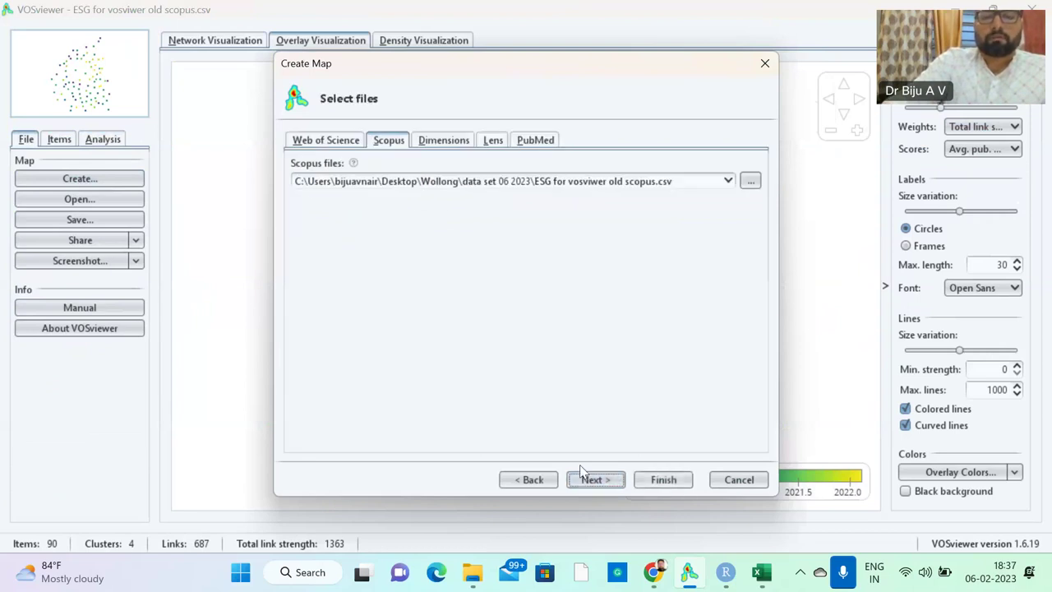
{"action": "left_click", "coordinate": [581, 484]}
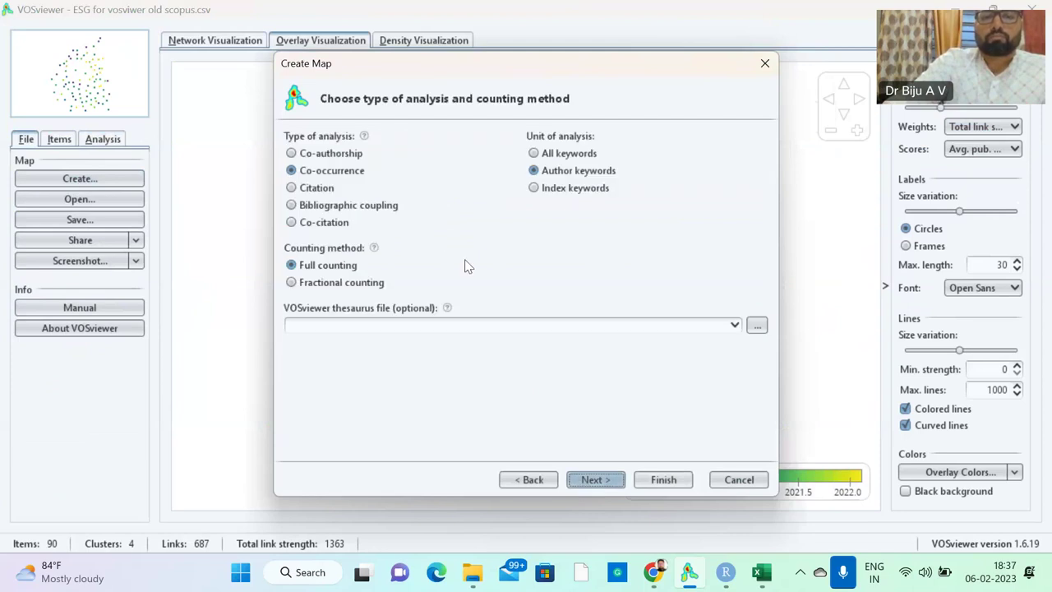
{"action": "left_click", "coordinate": [339, 159]}
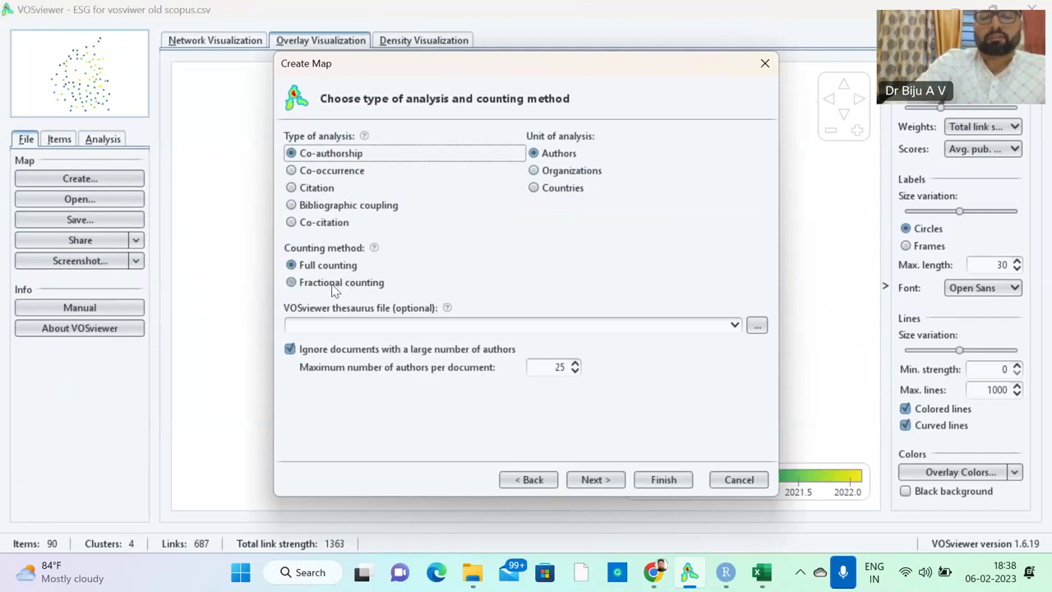
Set the minimum documents per author to 2, leaving 263 qualifying authors.
{"action": "left_click", "coordinate": [594, 482]}
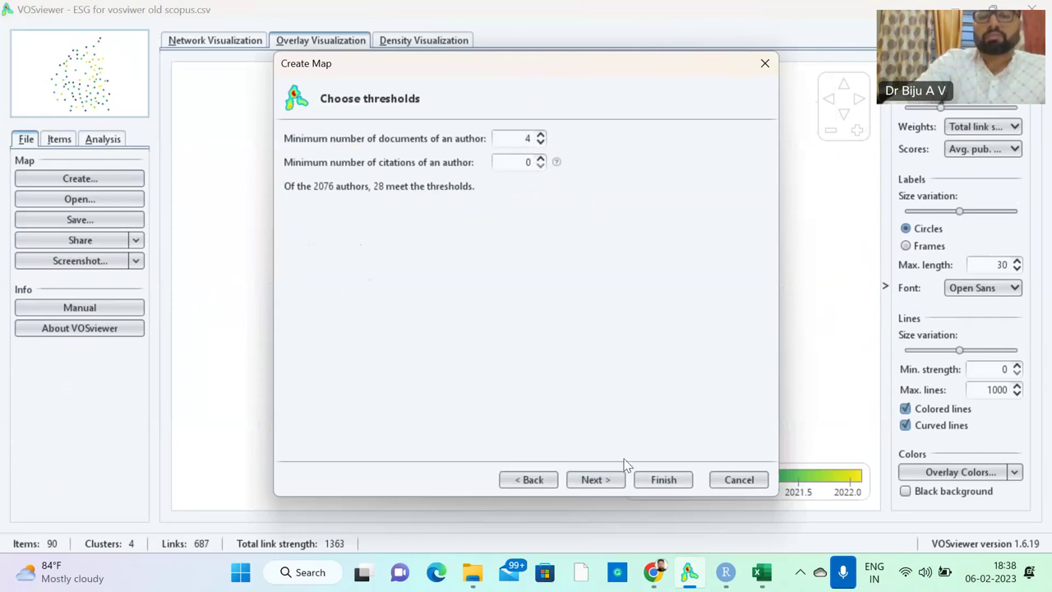
{"action": "left_click", "coordinate": [594, 480]}
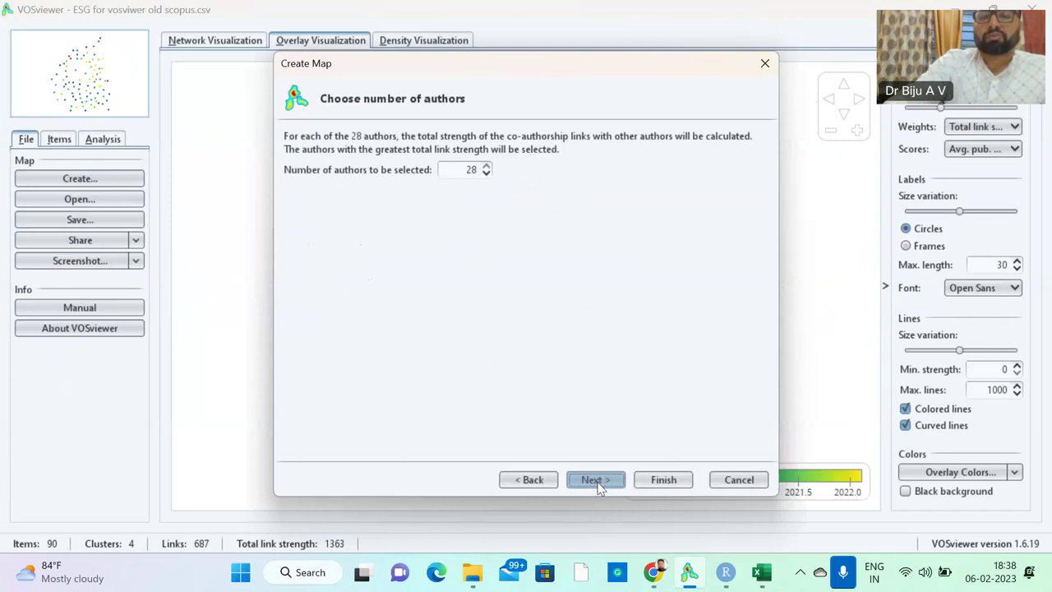
{"action": "left_click", "coordinate": [543, 480]}
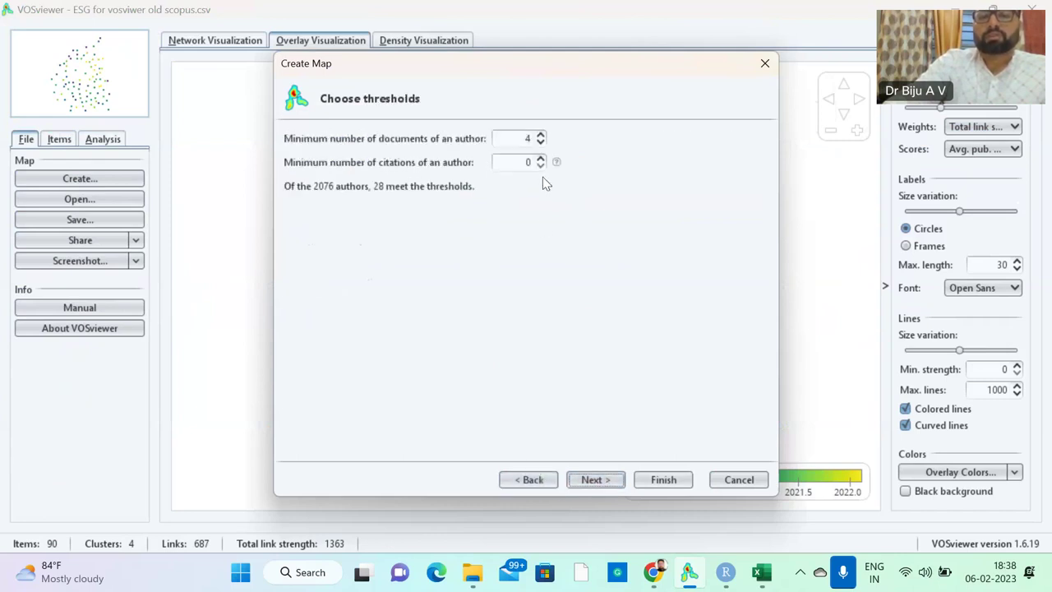
{"action": "left_click", "coordinate": [540, 135]}
{"action": "left_click", "coordinate": [540, 143]}
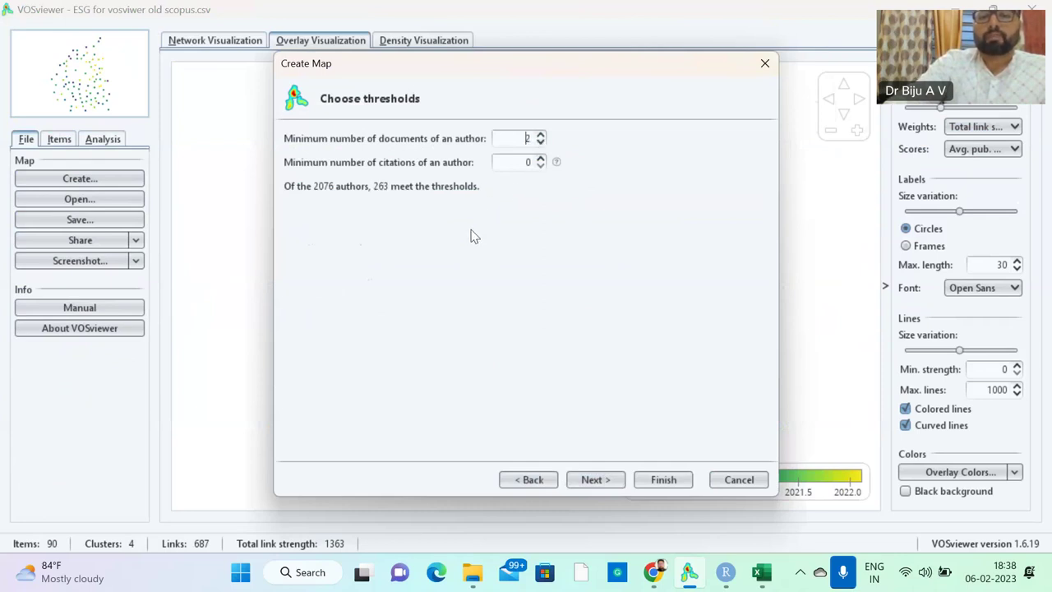
{"action": "left_click", "coordinate": [591, 475]}
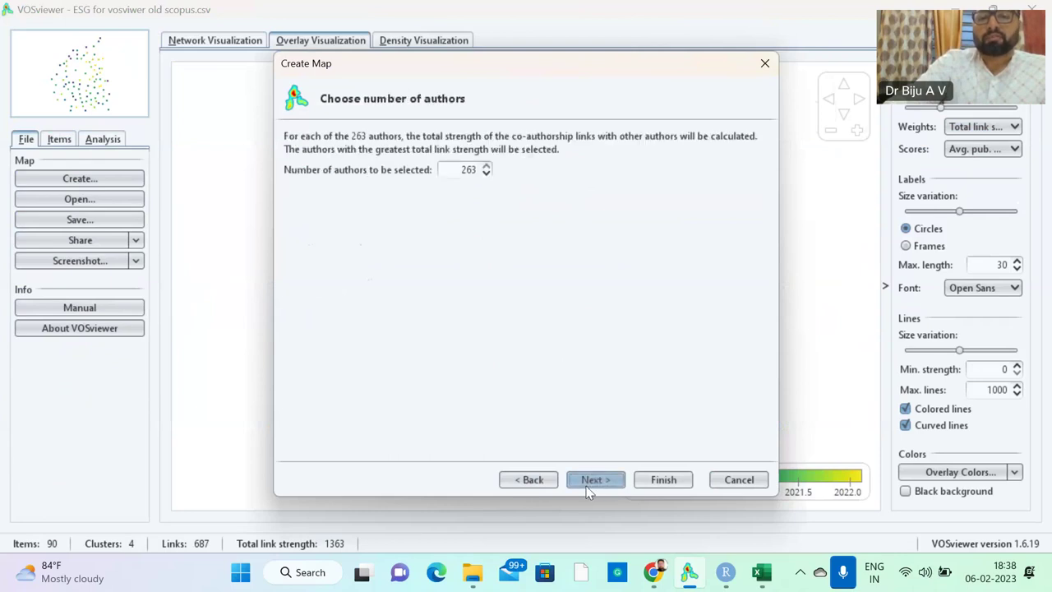
Review the selected authors in the verify list and finish building the co-authorship map.
{"action": "left_click", "coordinate": [587, 483]}
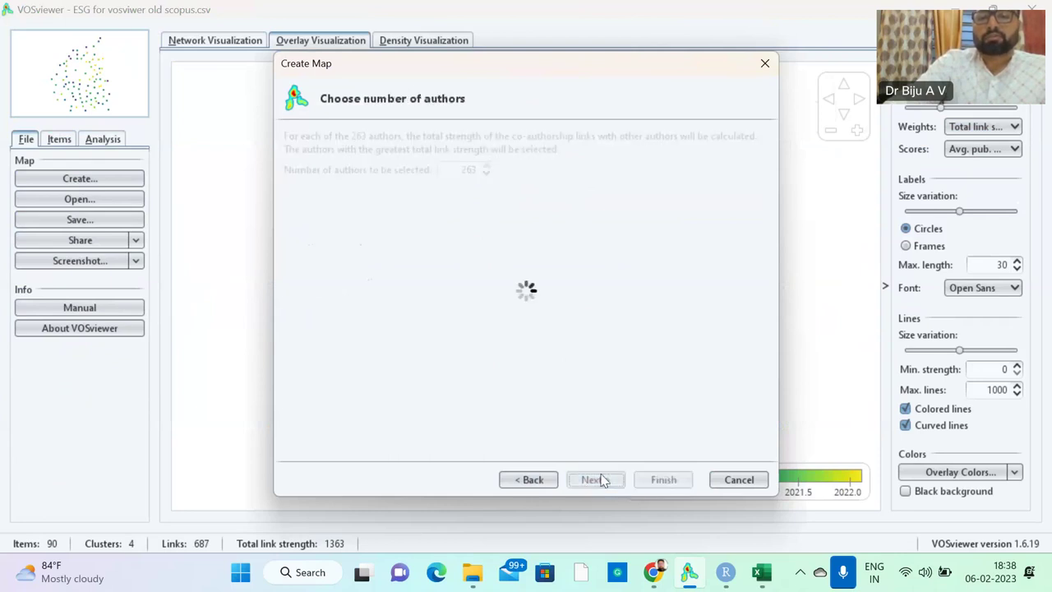
{"action": "scroll", "coordinate": [454, 292], "scroll_direction": "down", "scroll_amount": 12}
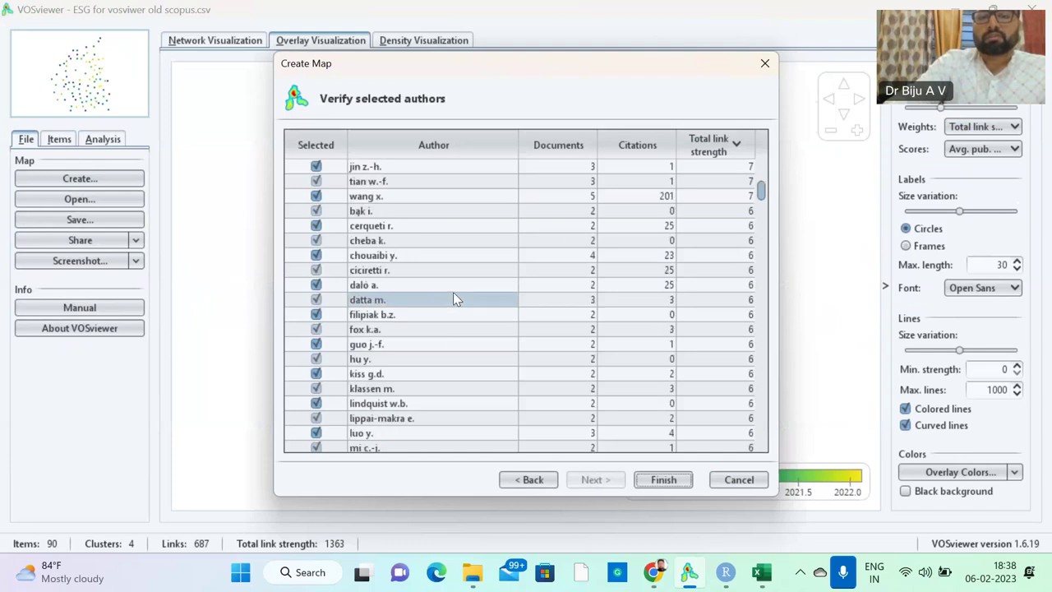
{"action": "scroll", "coordinate": [454, 293], "scroll_direction": "down", "scroll_amount": 2}
{"action": "scroll", "coordinate": [455, 296], "scroll_direction": "up", "scroll_amount": 14}
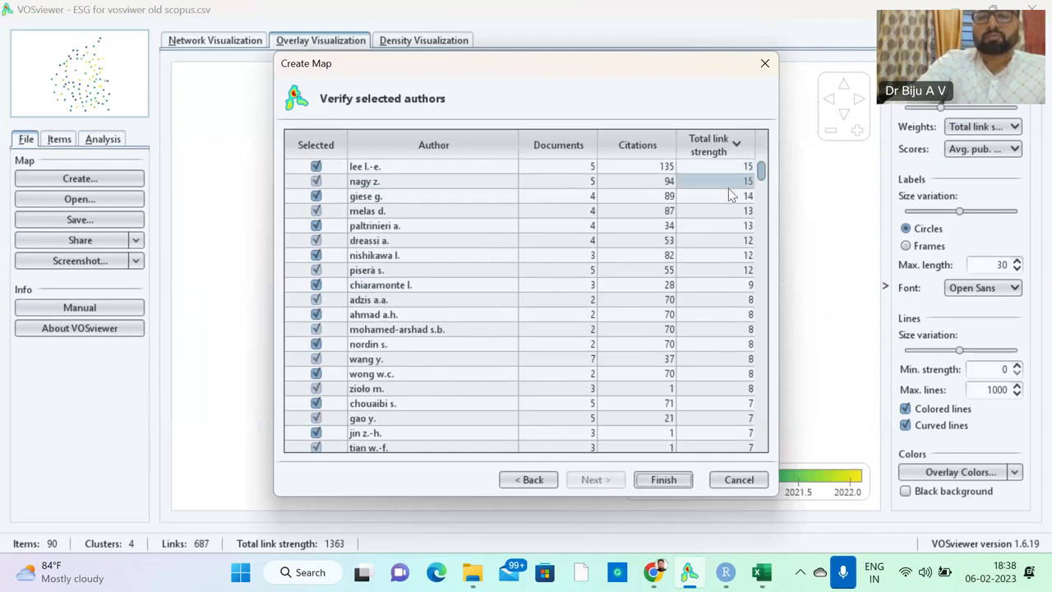
{"action": "scroll", "coordinate": [732, 238], "scroll_direction": "down", "scroll_amount": 20}
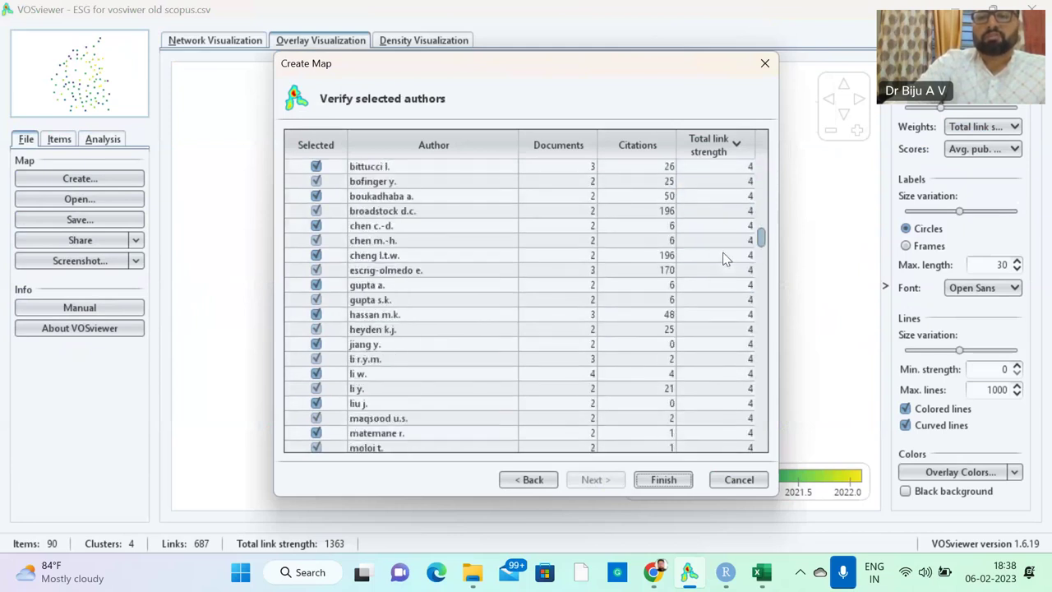
{"action": "scroll", "coordinate": [716, 257], "scroll_direction": "down", "scroll_amount": 10}
{"action": "left_click", "coordinate": [659, 481]}
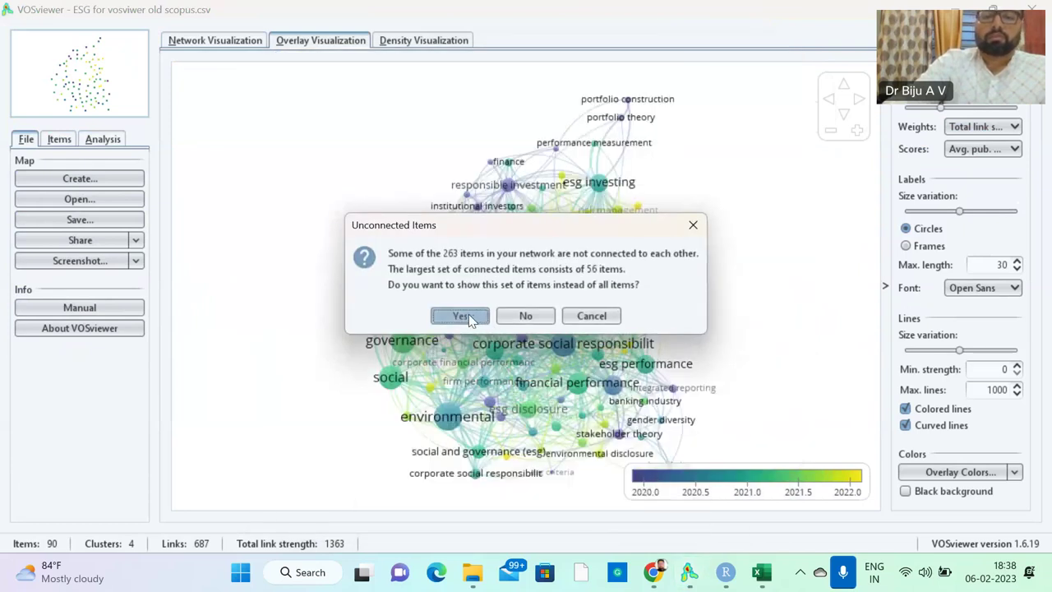
Keep only the largest connected set of 56 authors and weight their circles by Citations.
{"action": "left_click", "coordinate": [466, 315]}
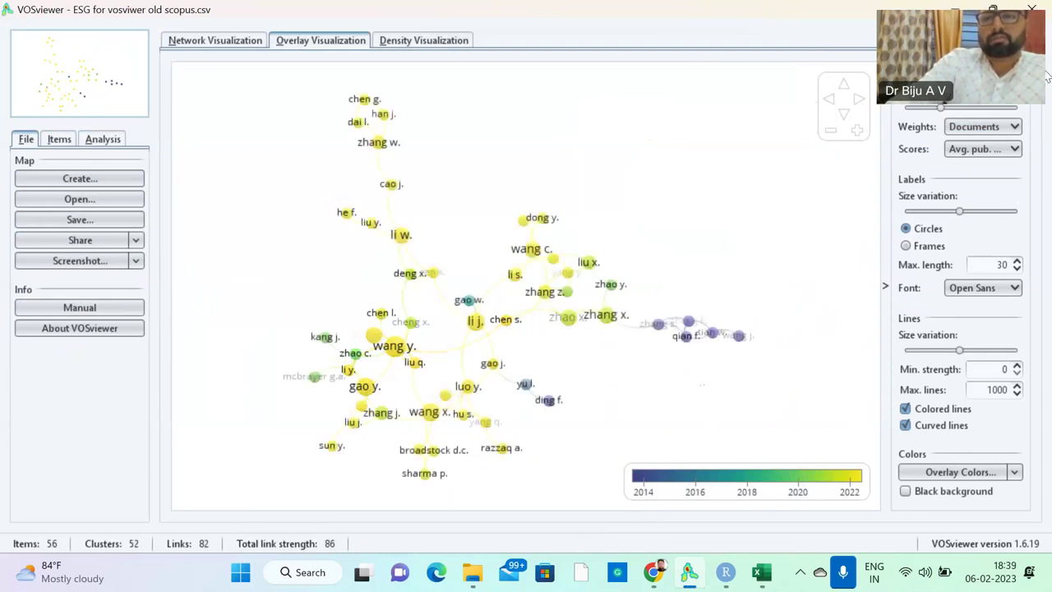
{"action": "left_click", "coordinate": [989, 131]}
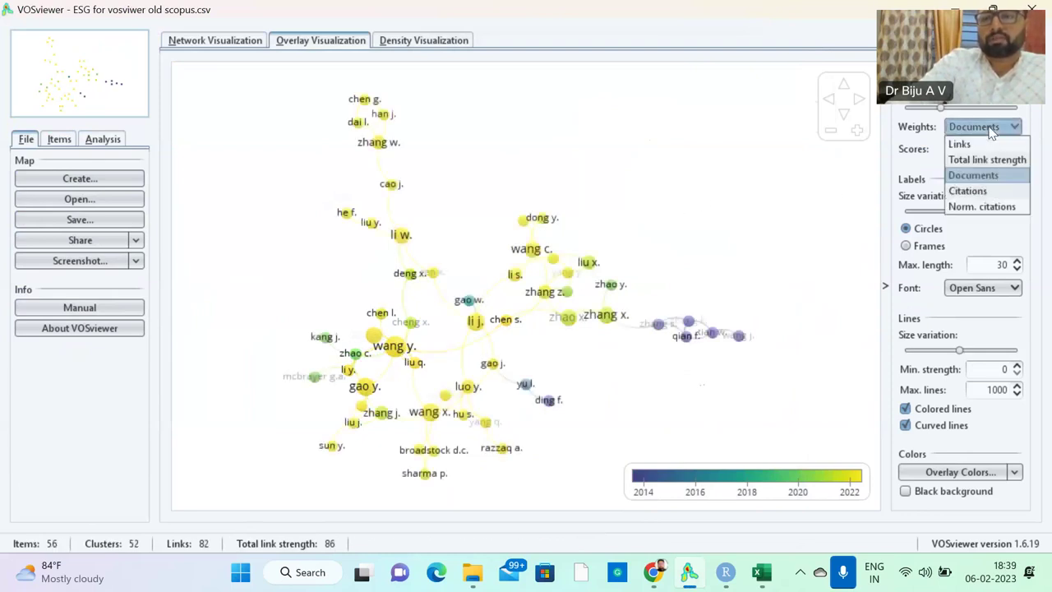
{"action": "left_click", "coordinate": [974, 194]}
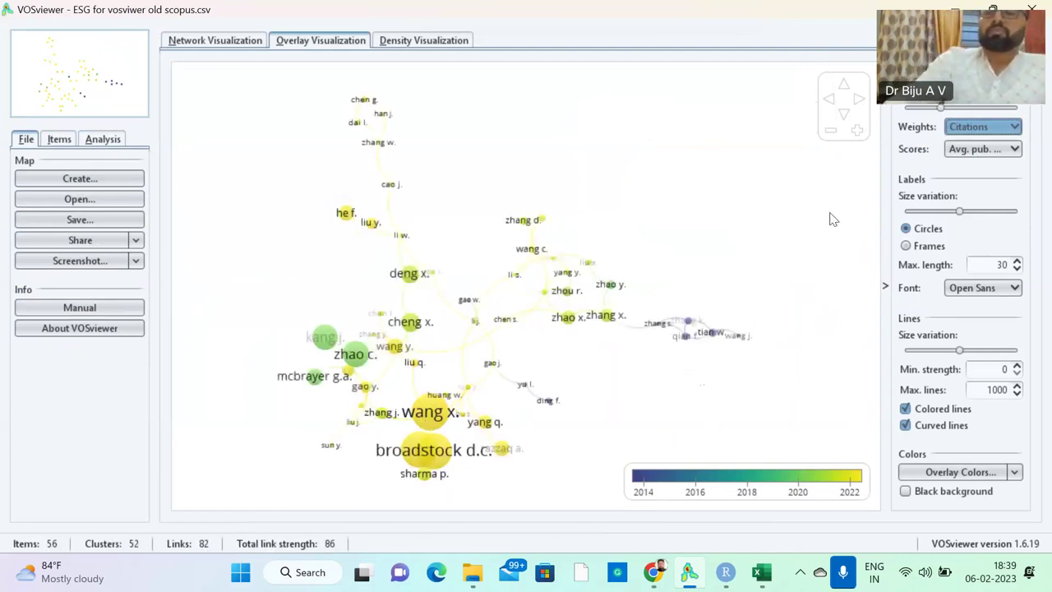
{"action": "left_click", "coordinate": [966, 129]}
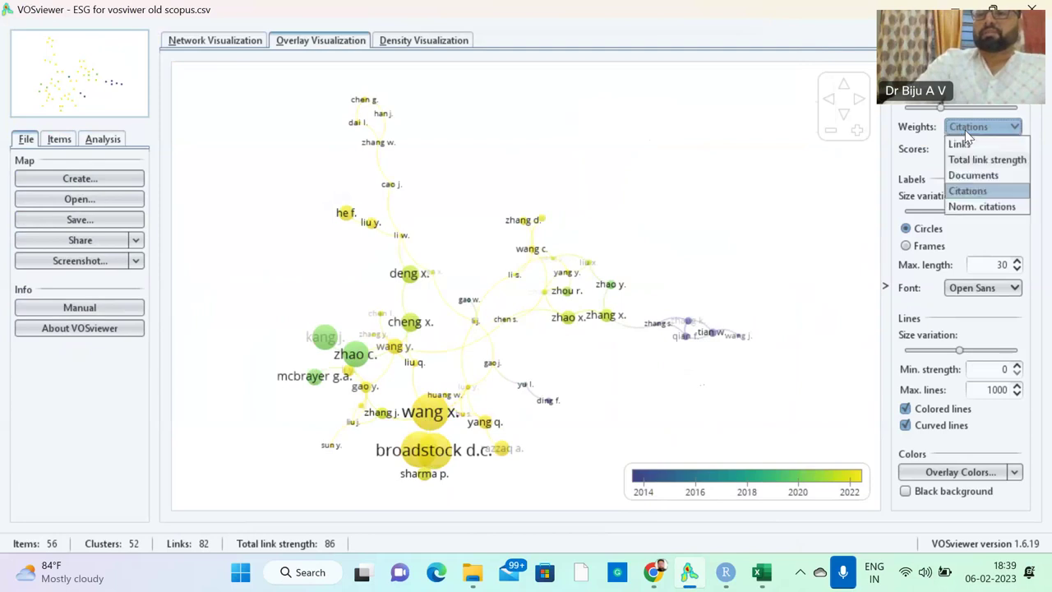
{"action": "left_click", "coordinate": [966, 130]}
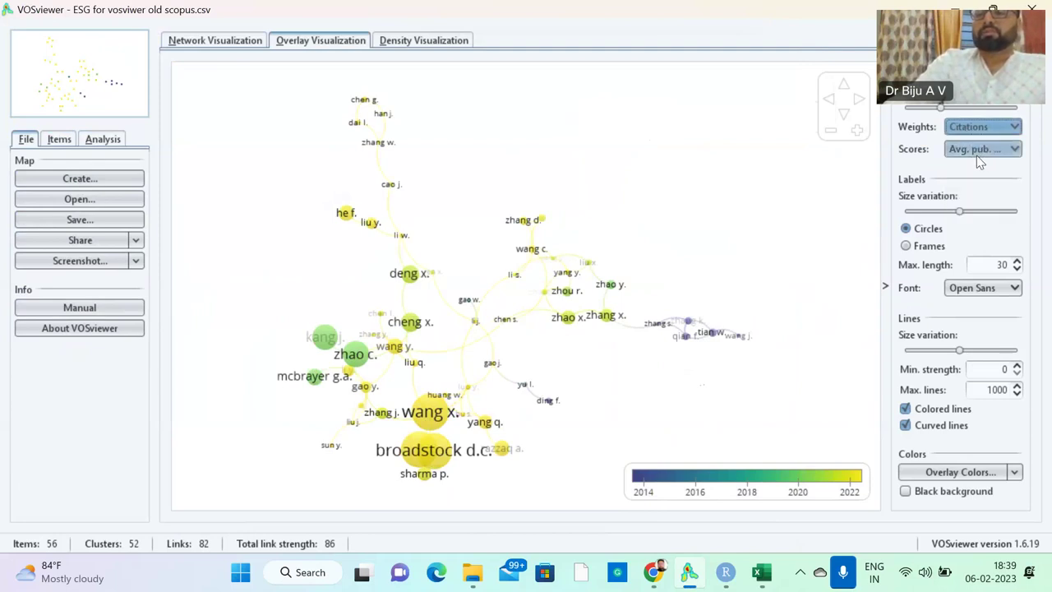
{"action": "left_click", "coordinate": [971, 130]}
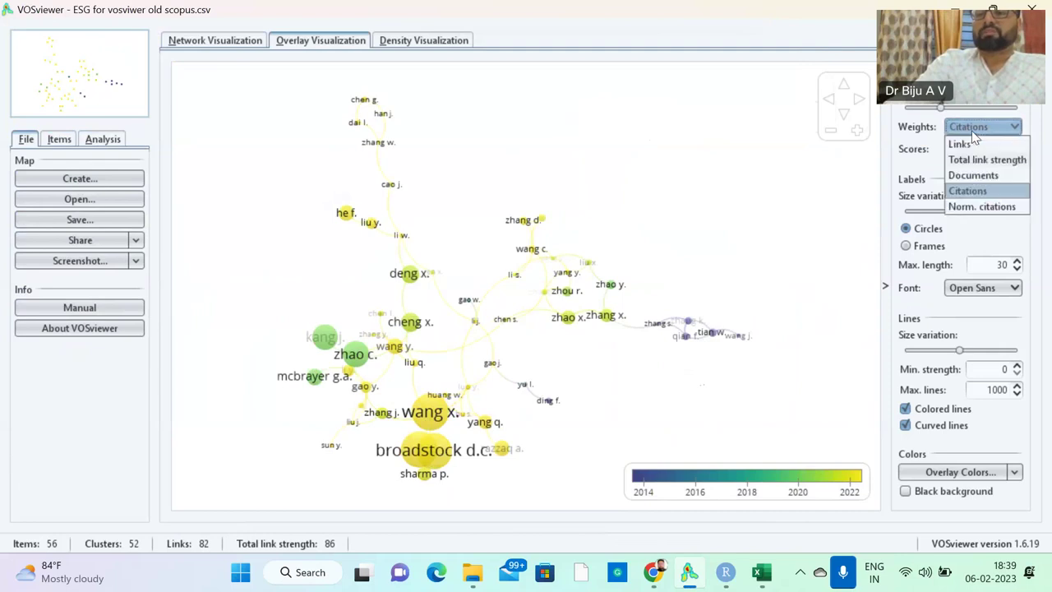
{"action": "left_click", "coordinate": [958, 192]}
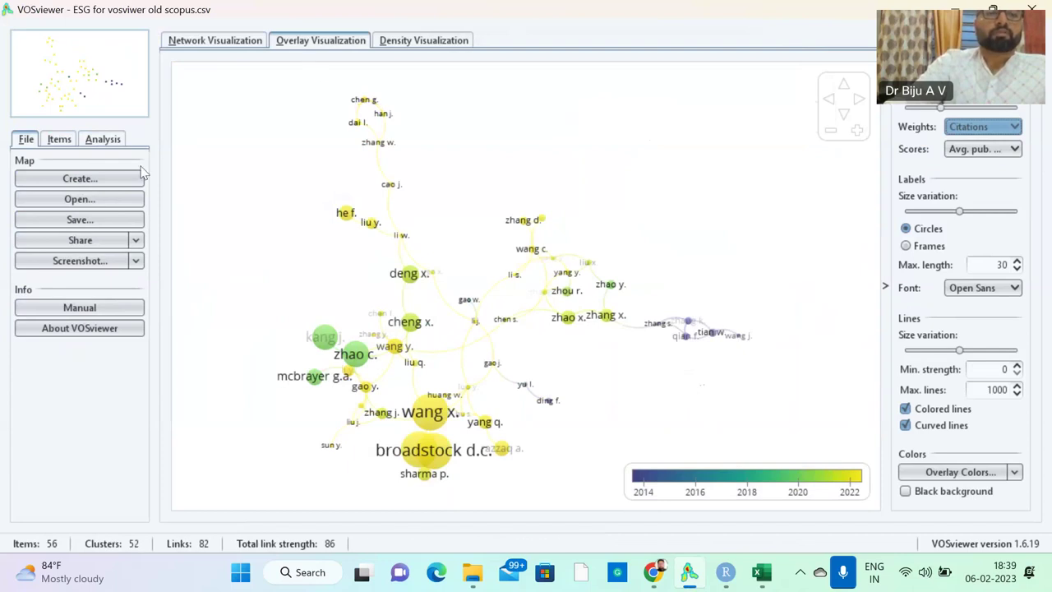
Start a new map from the Scopus CSV using co-authorship analysis by countries.
{"action": "left_click", "coordinate": [98, 181]}
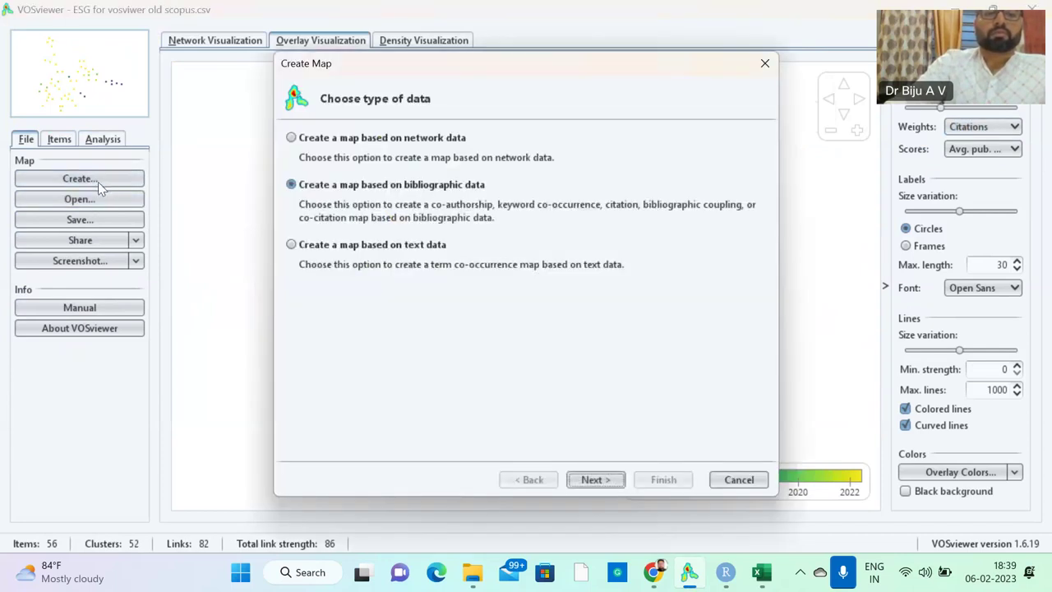
{"action": "left_click", "coordinate": [609, 486]}
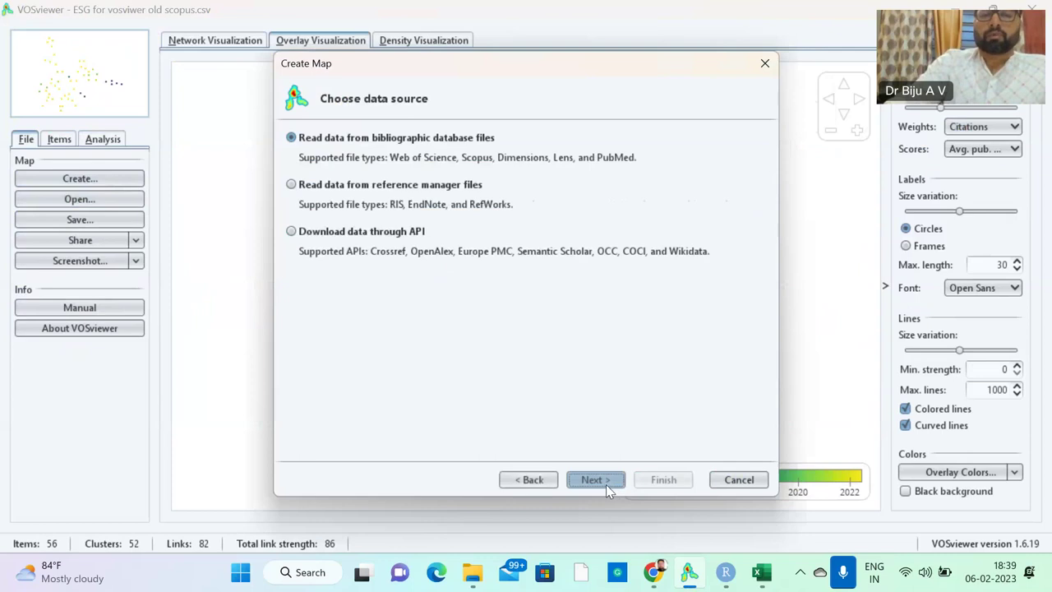
{"action": "left_click", "coordinate": [594, 481]}
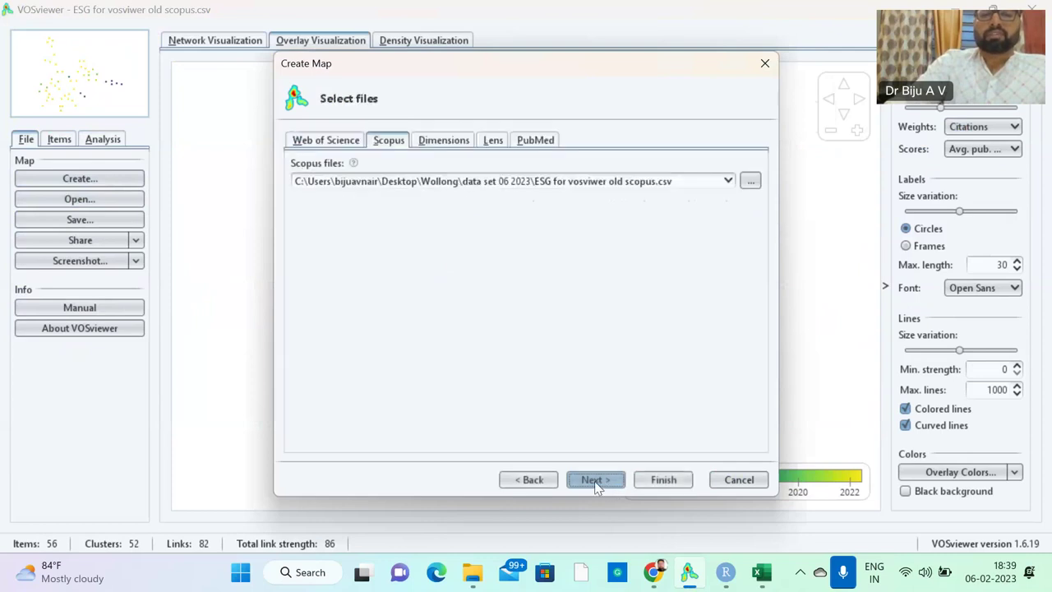
{"action": "left_click", "coordinate": [595, 481]}
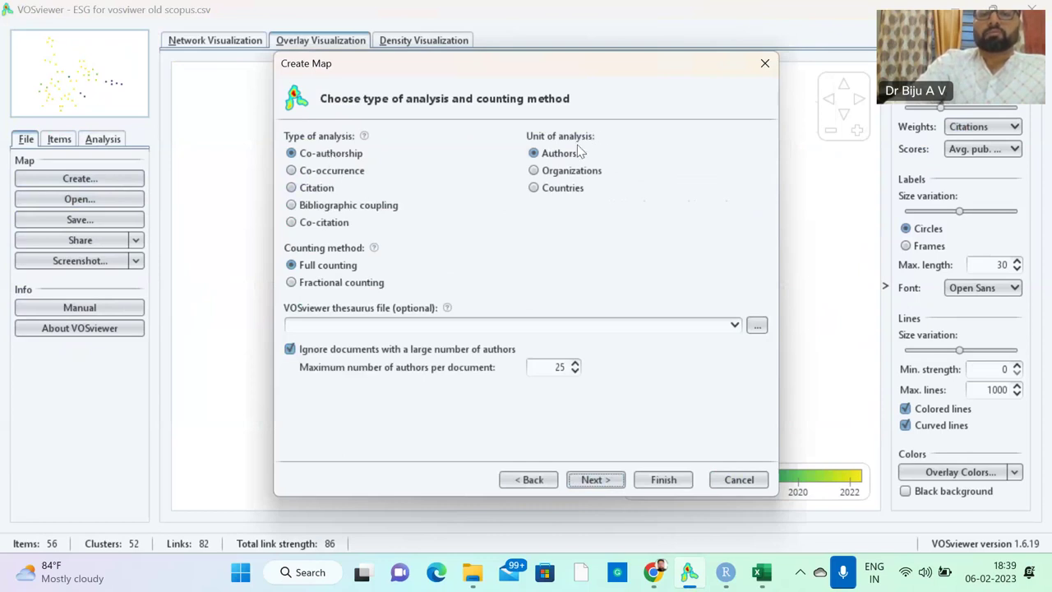
{"action": "left_click", "coordinate": [535, 188]}
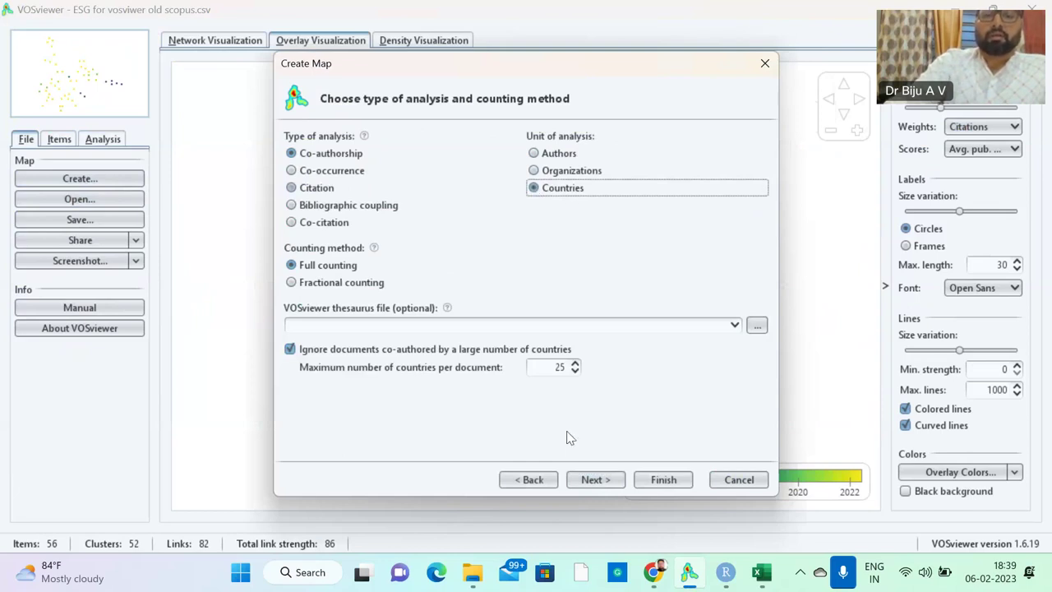
{"action": "left_click", "coordinate": [595, 482]}
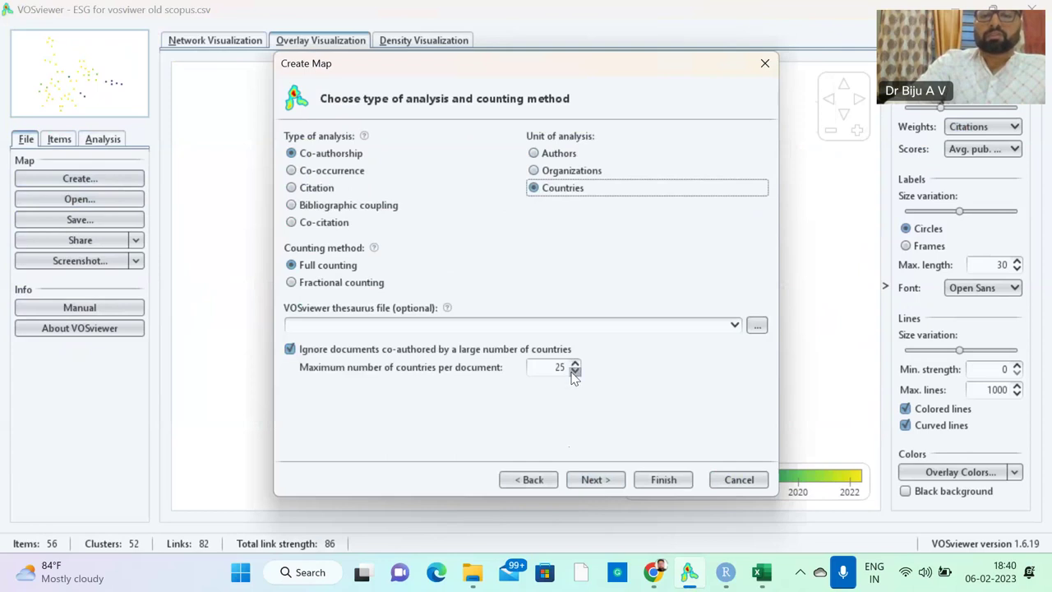
Set a minimum of 4 documents per country and generate the 43-country map.
{"action": "left_click", "coordinate": [578, 484]}
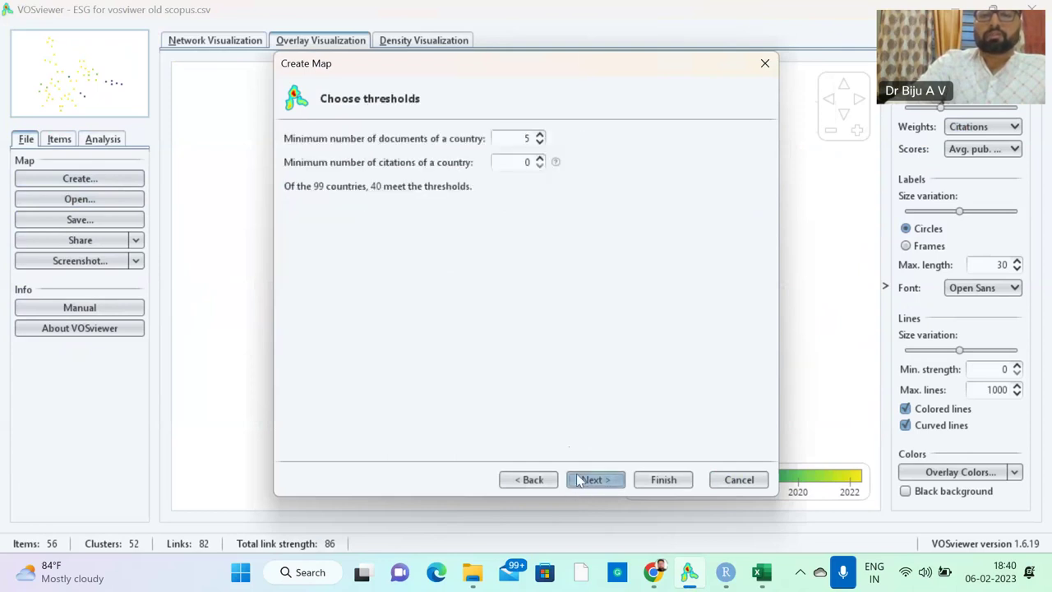
{"action": "left_click", "coordinate": [539, 135]}
{"action": "left_click", "coordinate": [592, 481]}
{"action": "left_click", "coordinate": [592, 481]}
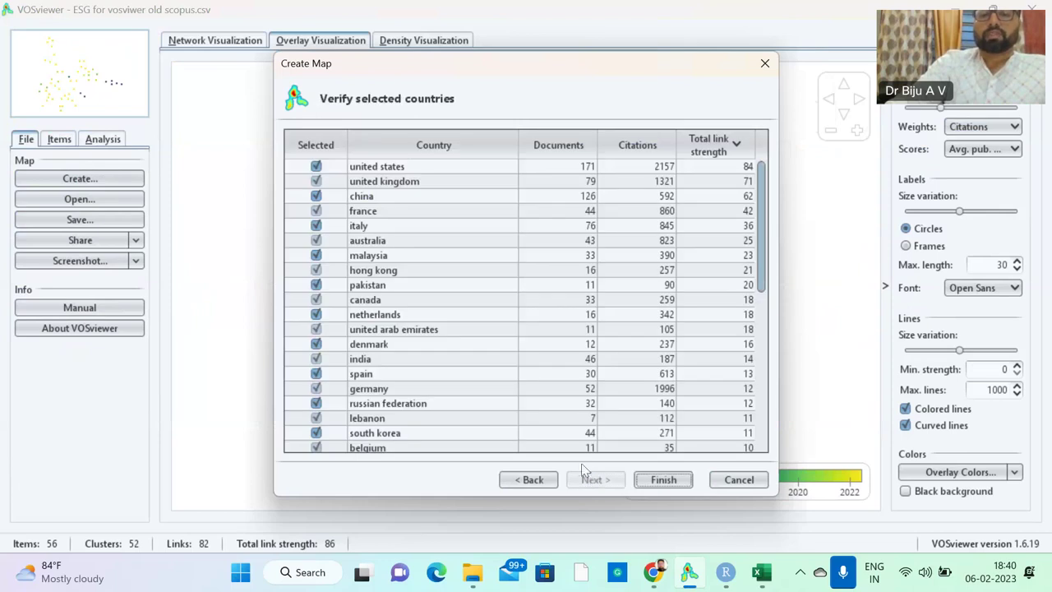
{"action": "scroll", "coordinate": [450, 258], "scroll_direction": "down", "scroll_amount": 6}
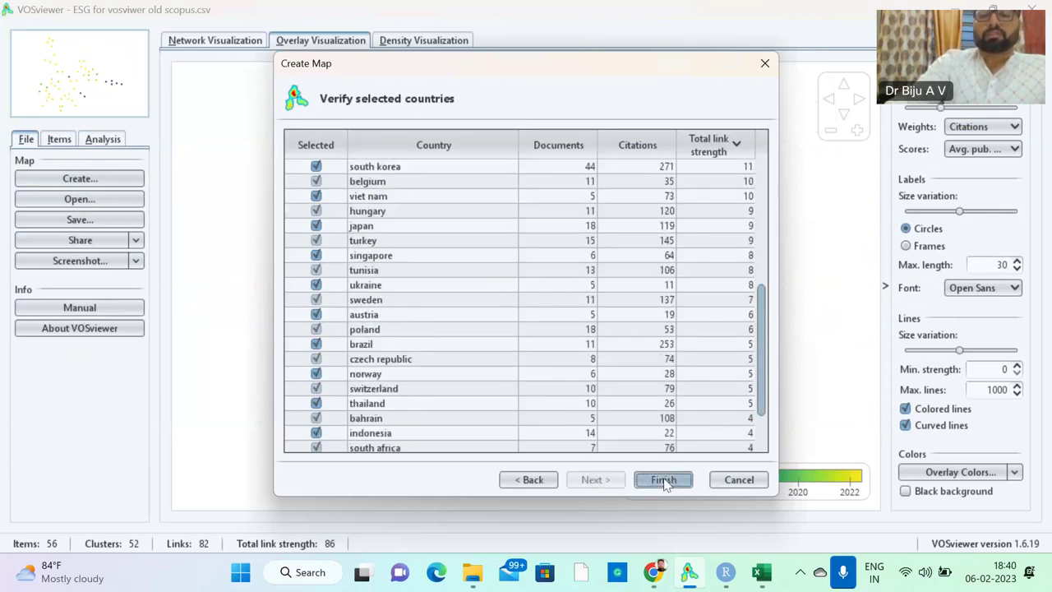
{"action": "left_click", "coordinate": [662, 481]}
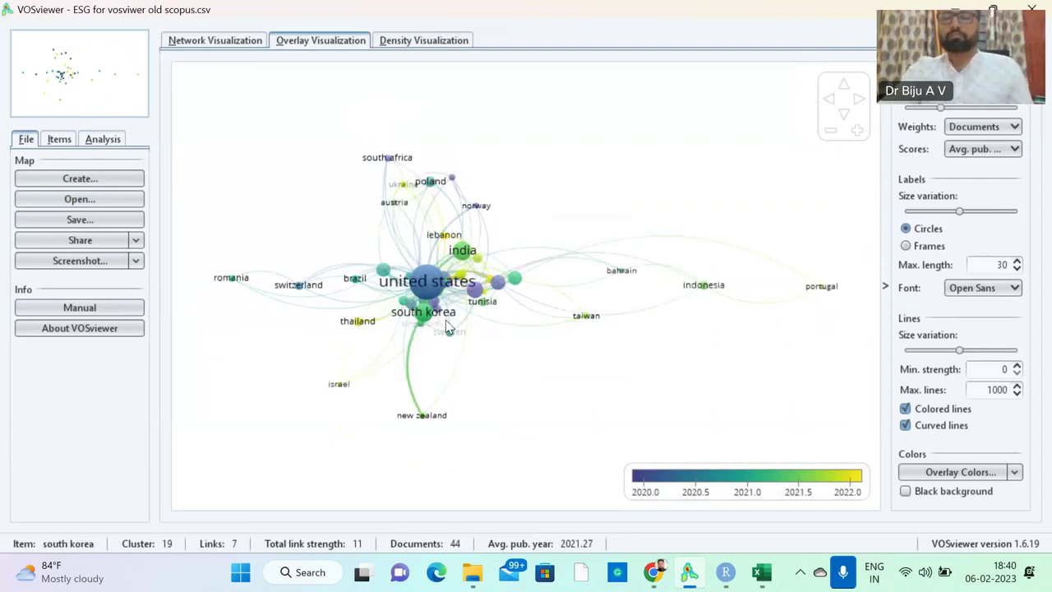
Switch the Weights option to Citations, making the United States the largest circle.
{"action": "left_click", "coordinate": [1001, 127]}
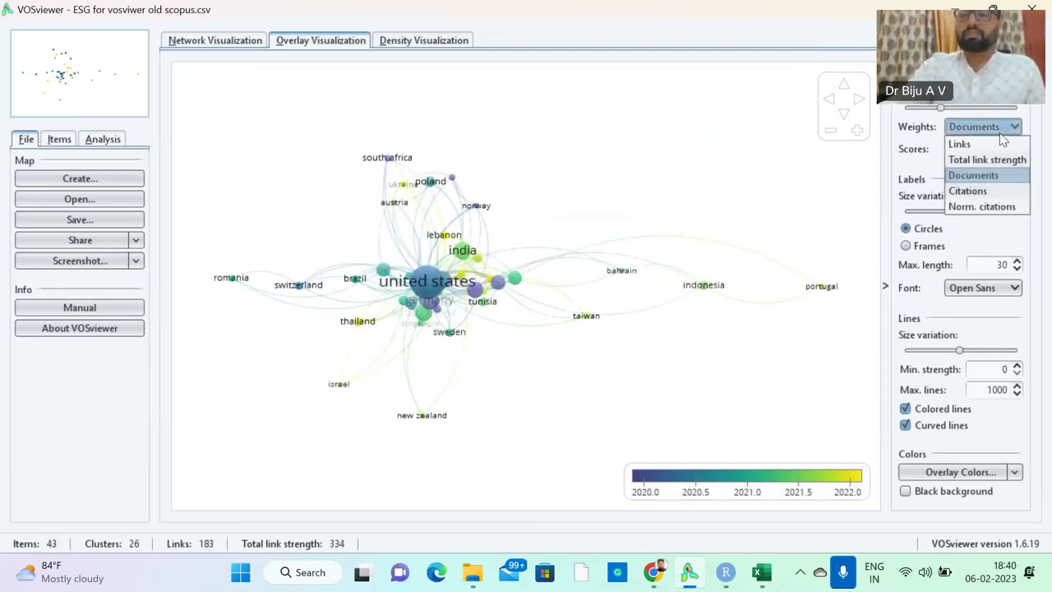
{"action": "left_click", "coordinate": [992, 193]}
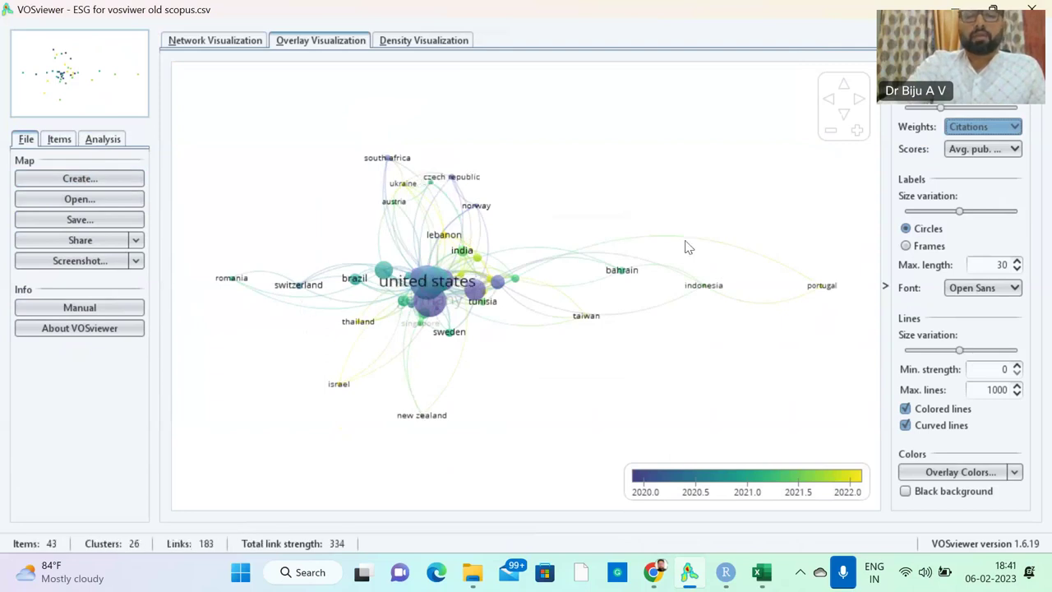
Start a new map from the Scopus CSV using citation analysis of documents.
{"action": "left_click", "coordinate": [58, 178]}
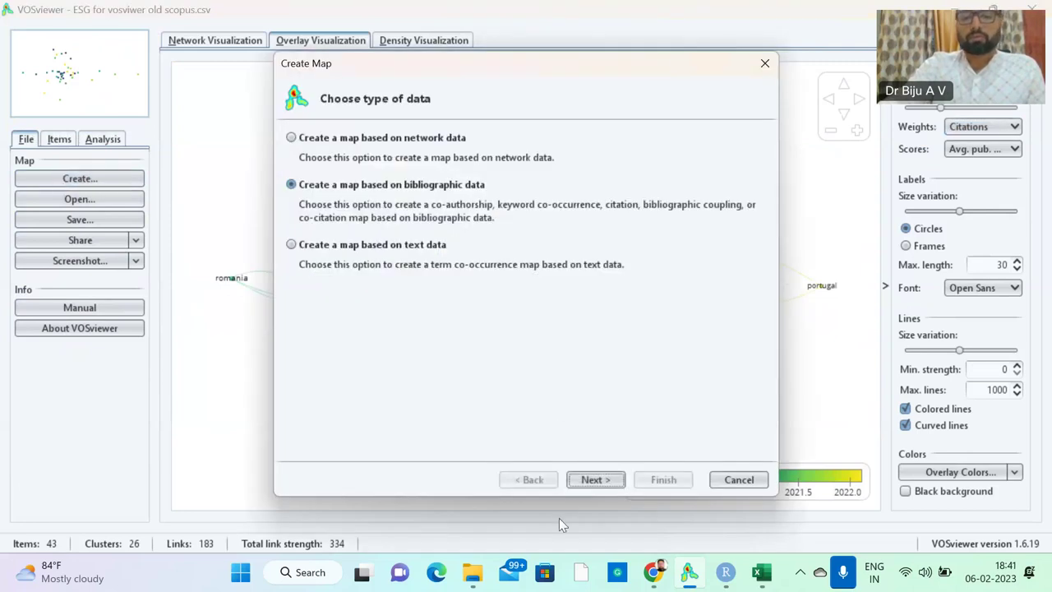
{"action": "left_click", "coordinate": [591, 481]}
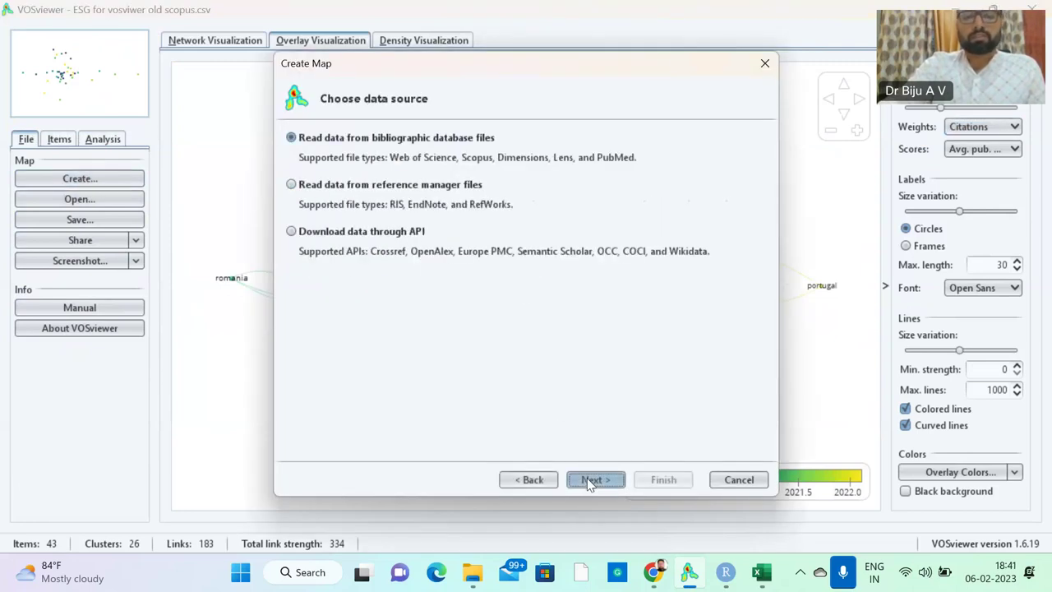
{"action": "left_click", "coordinate": [590, 481]}
{"action": "left_click", "coordinate": [590, 481]}
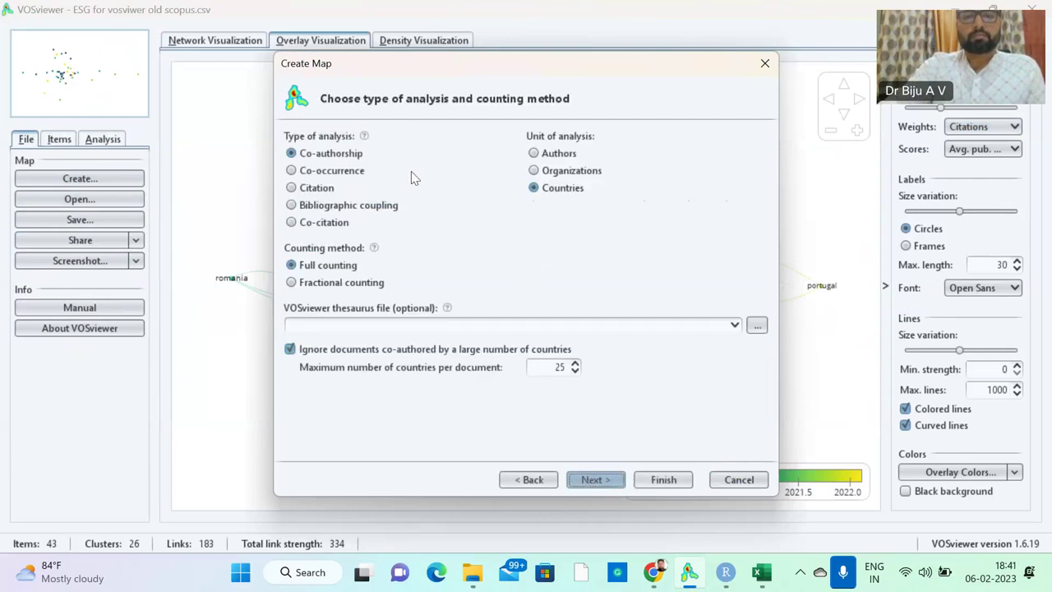
{"action": "left_click", "coordinate": [319, 193]}
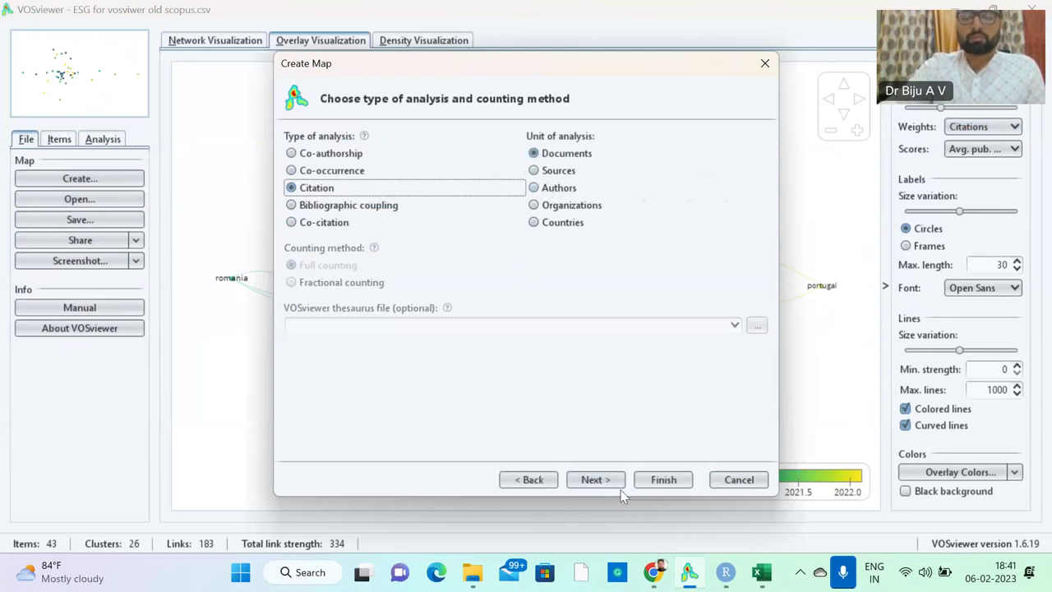
{"action": "left_click", "coordinate": [591, 480]}
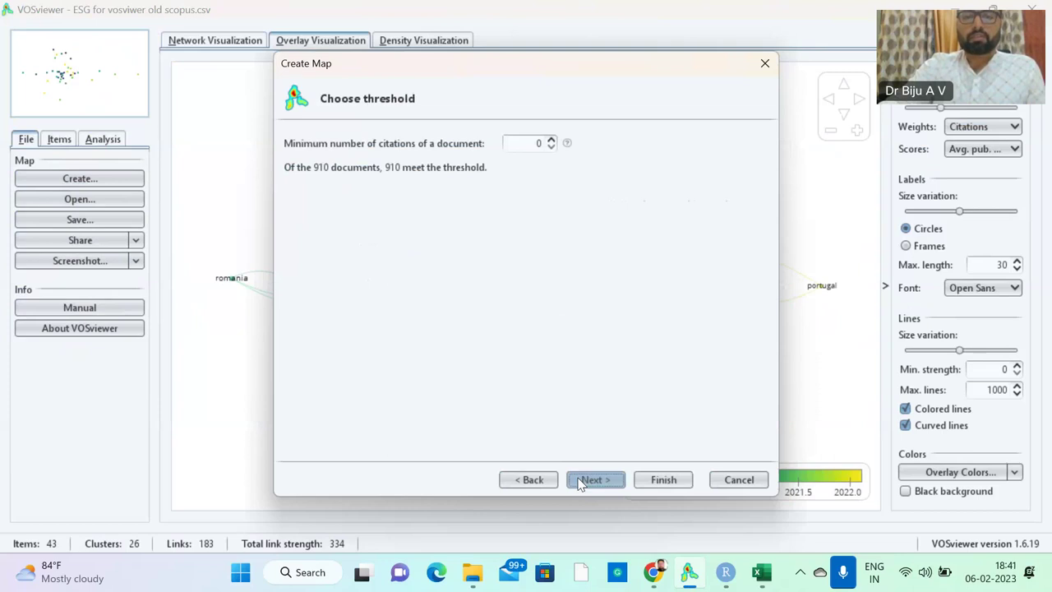
Raise the minimum citations per document, keeping 323 of 910 documents, and generate the map.
{"action": "left_click", "coordinate": [552, 140]}
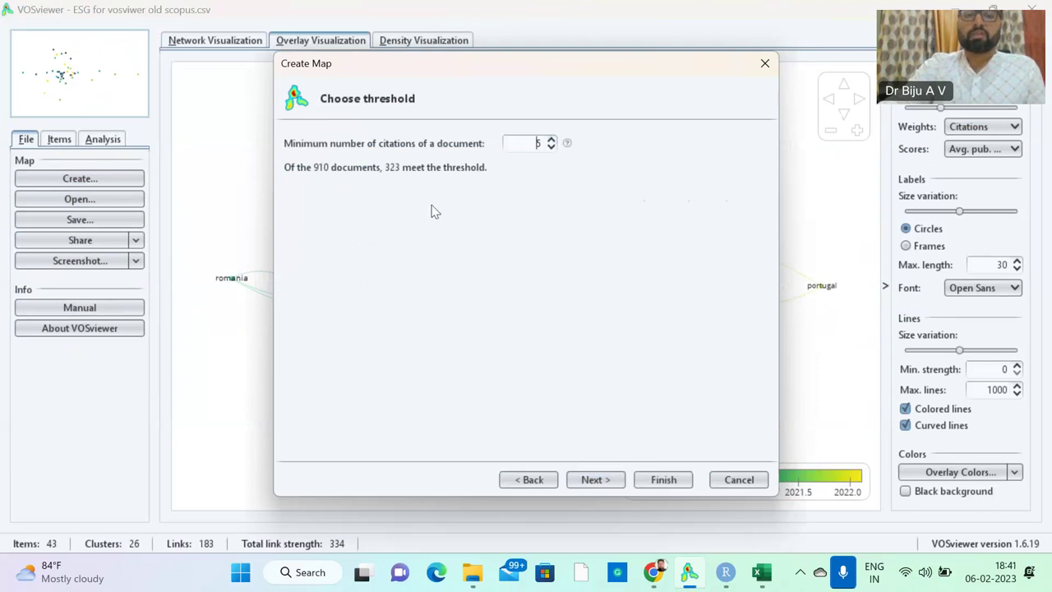
{"action": "left_click", "coordinate": [585, 484]}
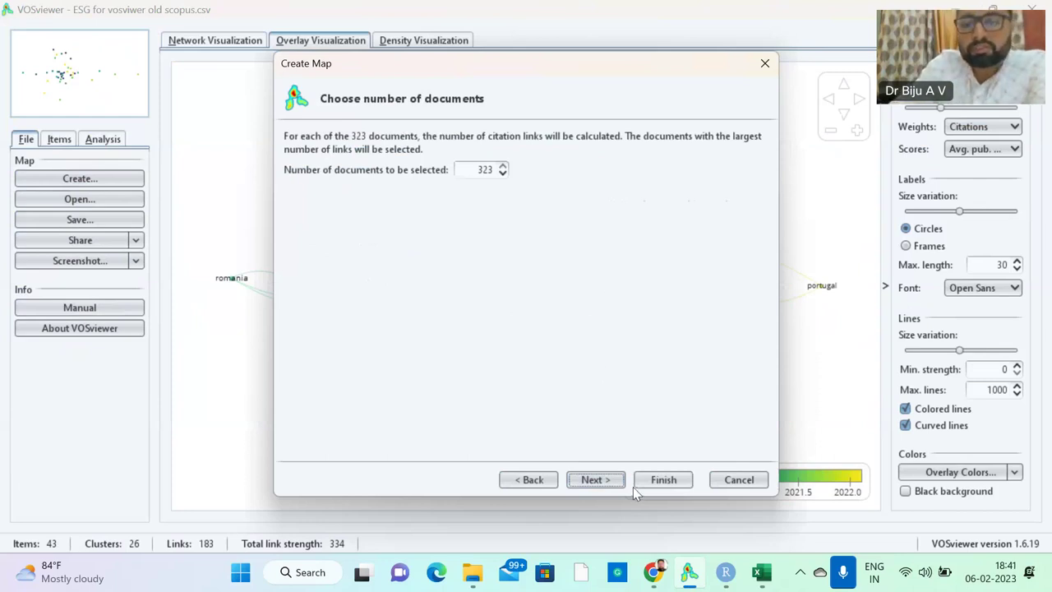
{"action": "left_click", "coordinate": [608, 481]}
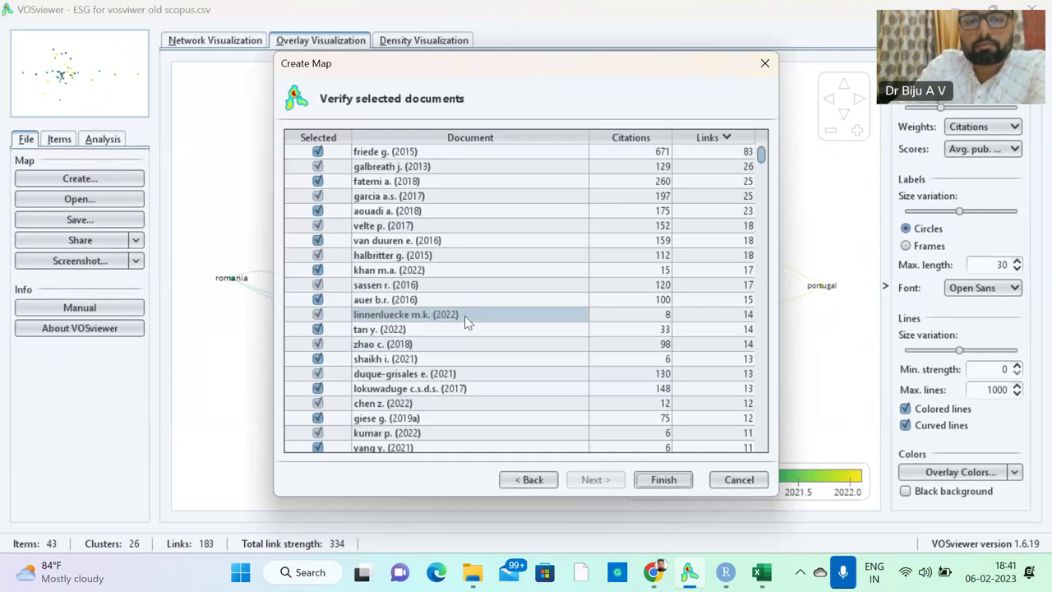
{"action": "scroll", "coordinate": [462, 321], "scroll_direction": "down", "scroll_amount": 5}
{"action": "scroll", "coordinate": [456, 328], "scroll_direction": "up", "scroll_amount": 5}
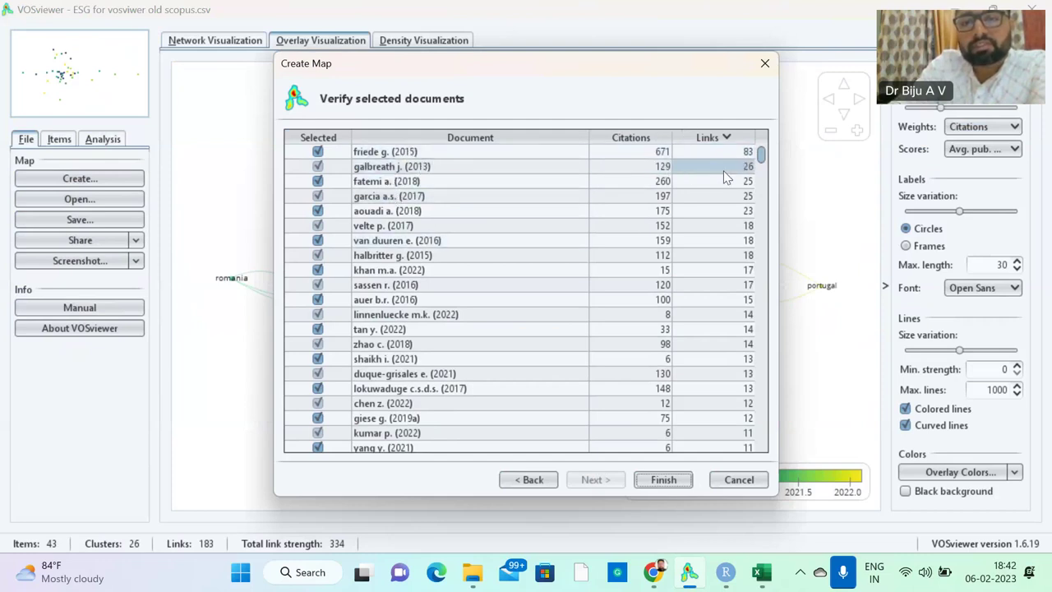
{"action": "left_click", "coordinate": [664, 483]}
Dismiss the unconnected-documents notice and show the network view weighted by citations.
{"action": "left_click", "coordinate": [454, 320]}
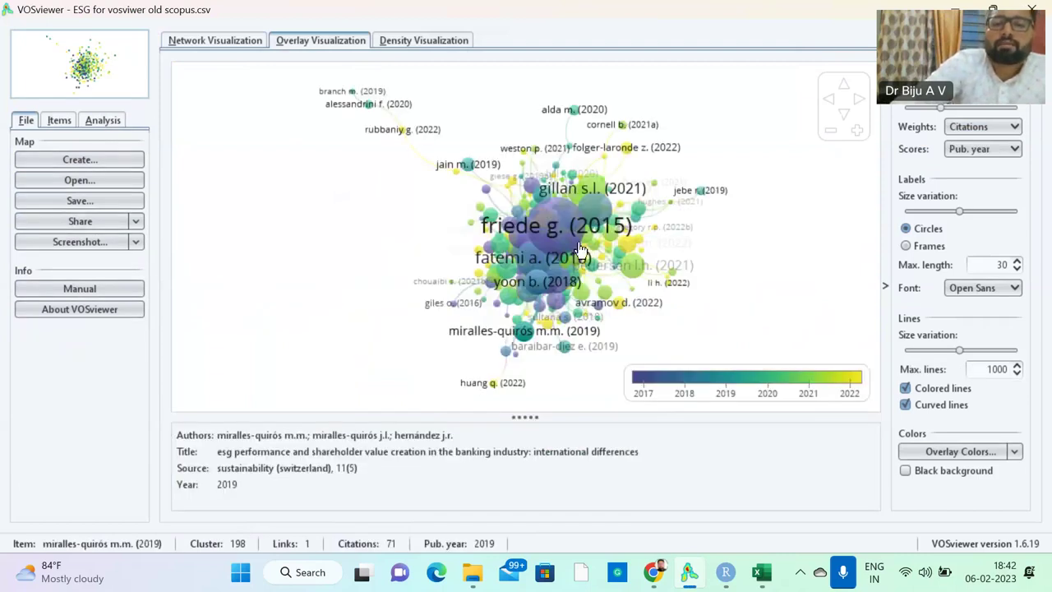
{"action": "left_click", "coordinate": [220, 41]}
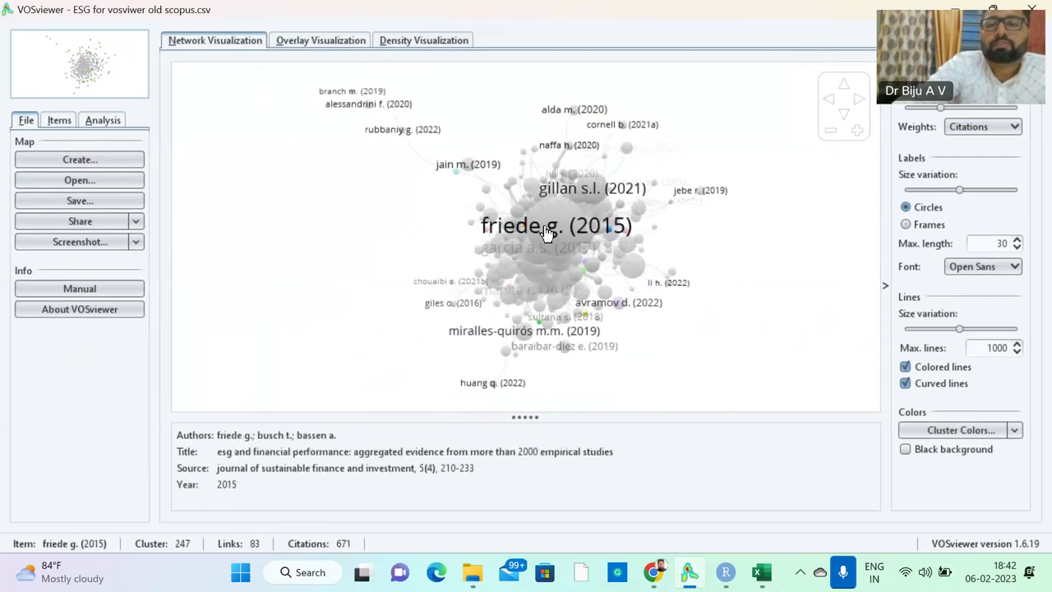
{"action": "left_click", "coordinate": [960, 130]}
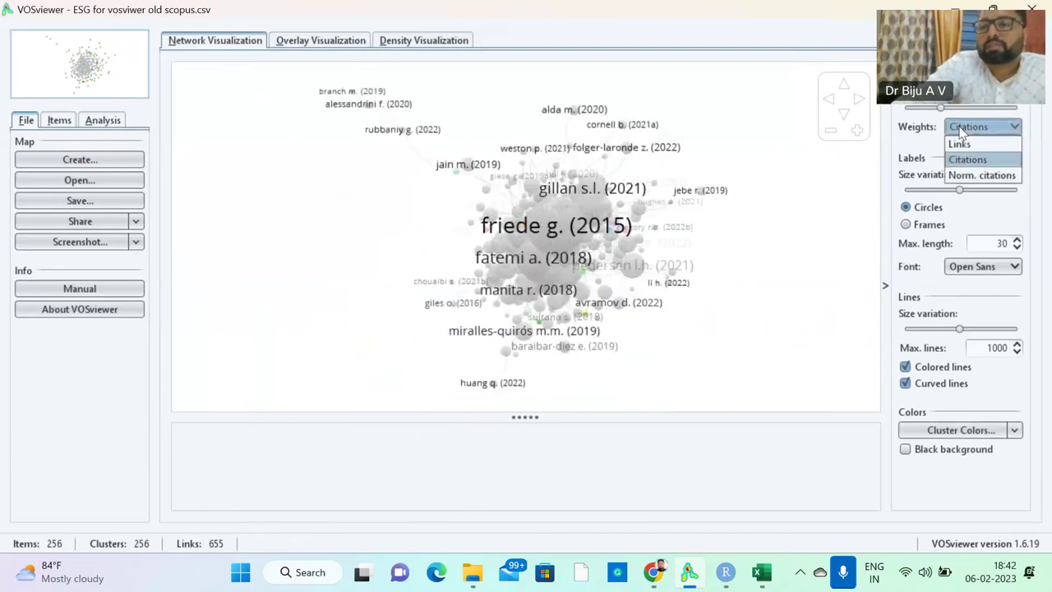
{"action": "left_click", "coordinate": [967, 160]}
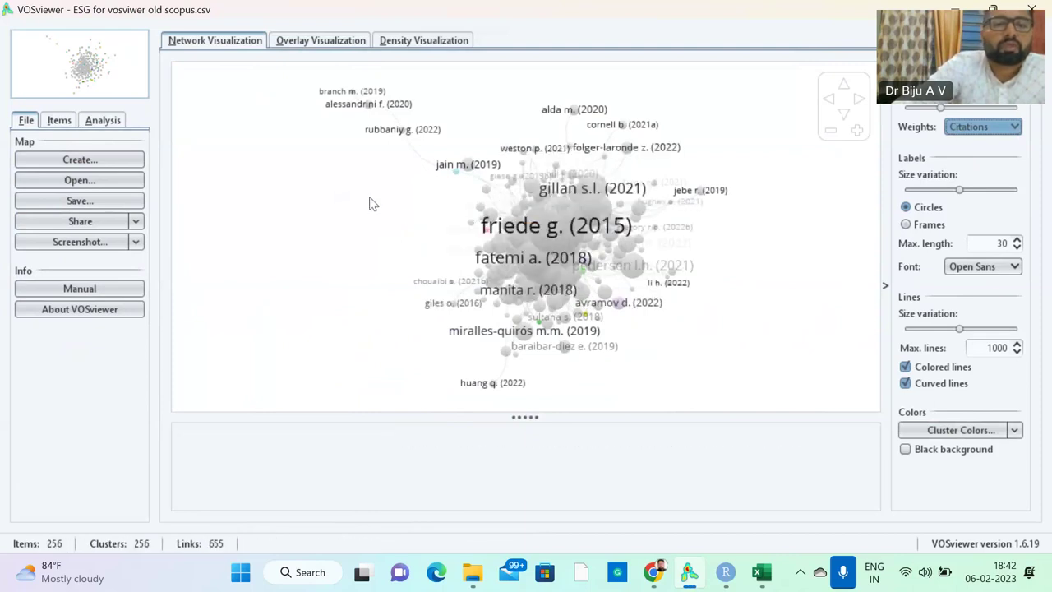
Set the Analysis normalization method to Association strength.
{"action": "left_click", "coordinate": [93, 122]}
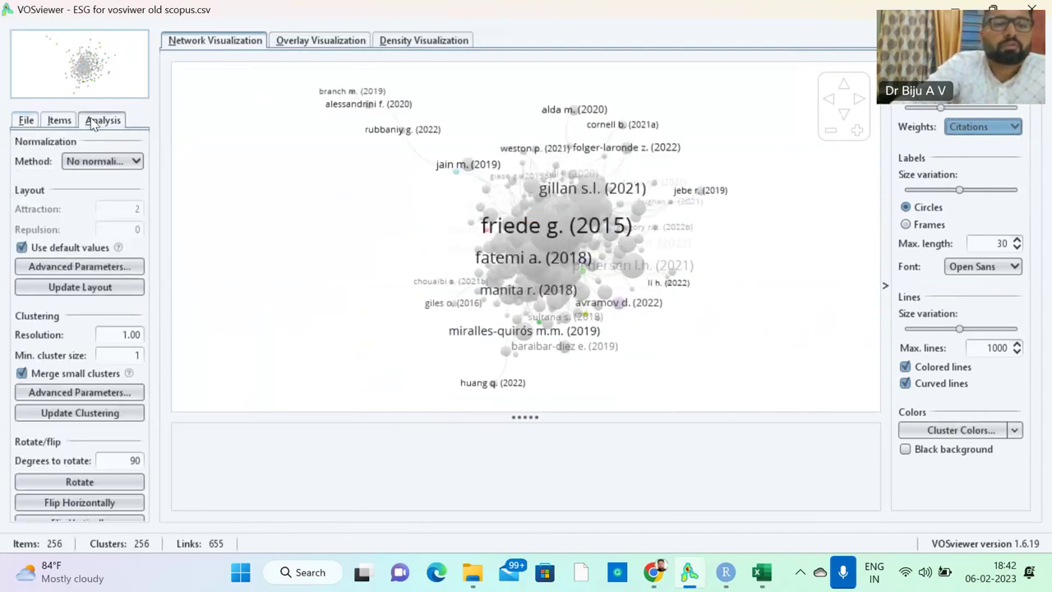
{"action": "left_click", "coordinate": [92, 162]}
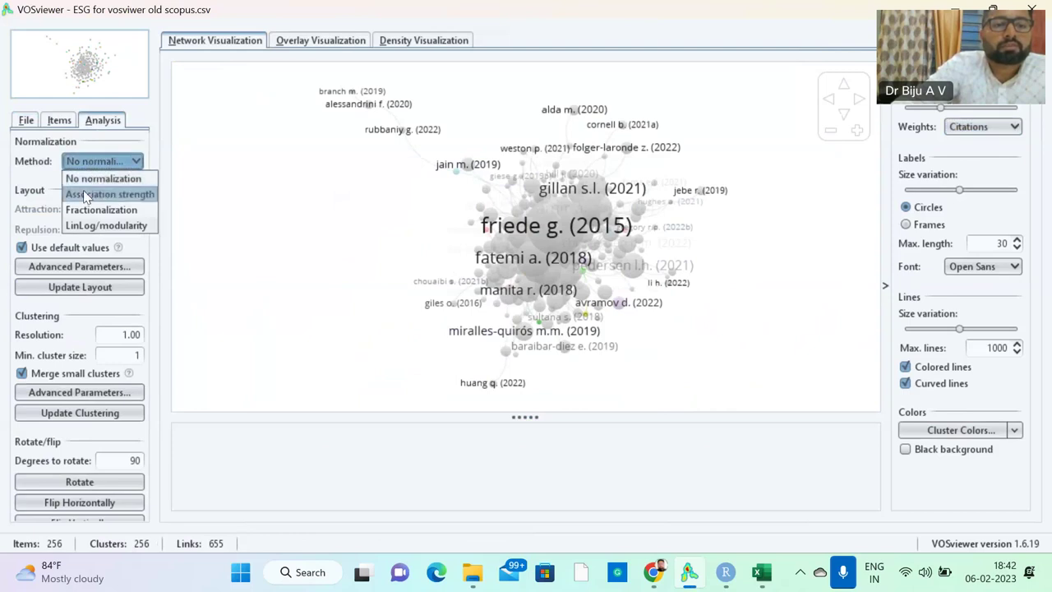
{"action": "left_click", "coordinate": [86, 195]}
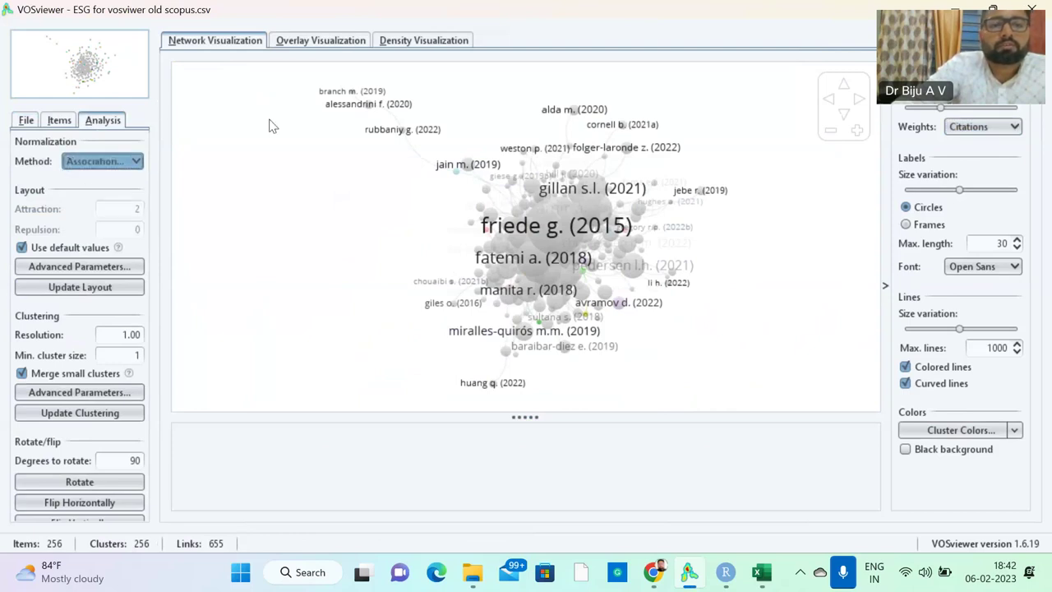
{"action": "left_click", "coordinate": [396, 267]}
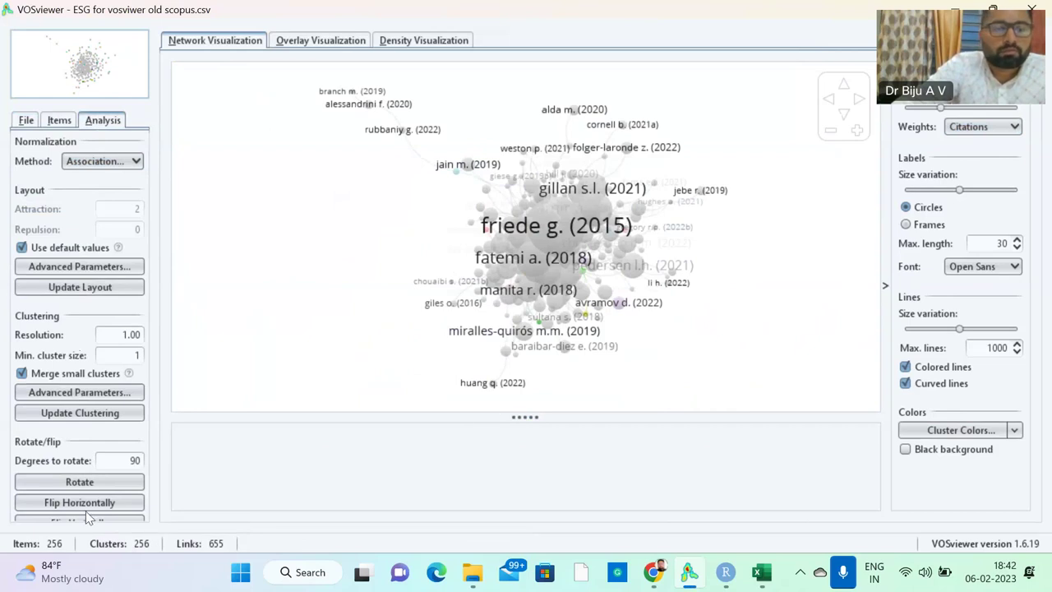
Rotate the map 90 degrees and update clustering into 24 clusters, checking the Items list.
{"action": "left_click", "coordinate": [83, 480]}
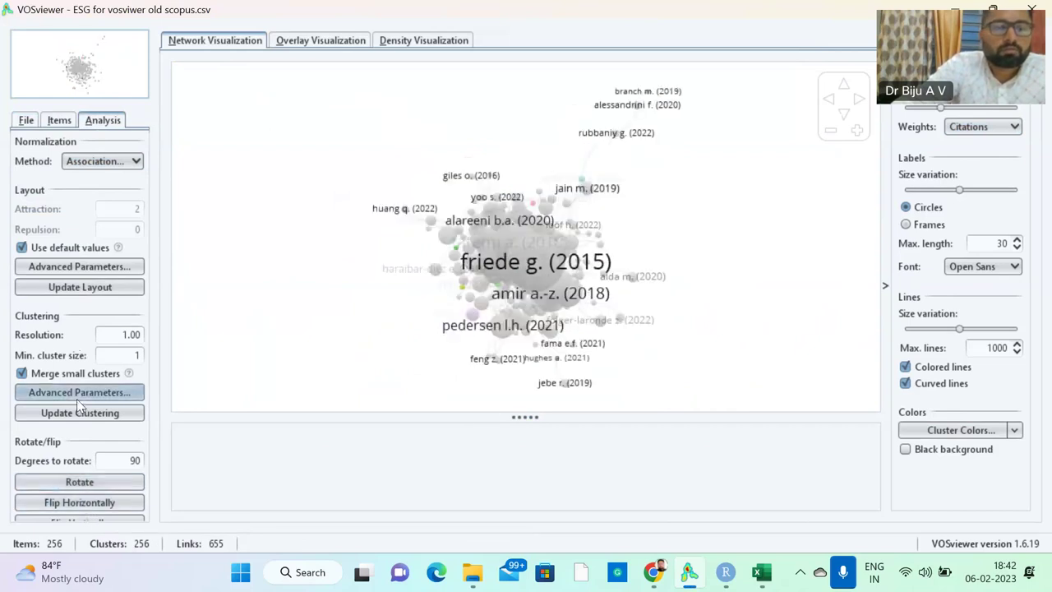
{"action": "left_click", "coordinate": [76, 414]}
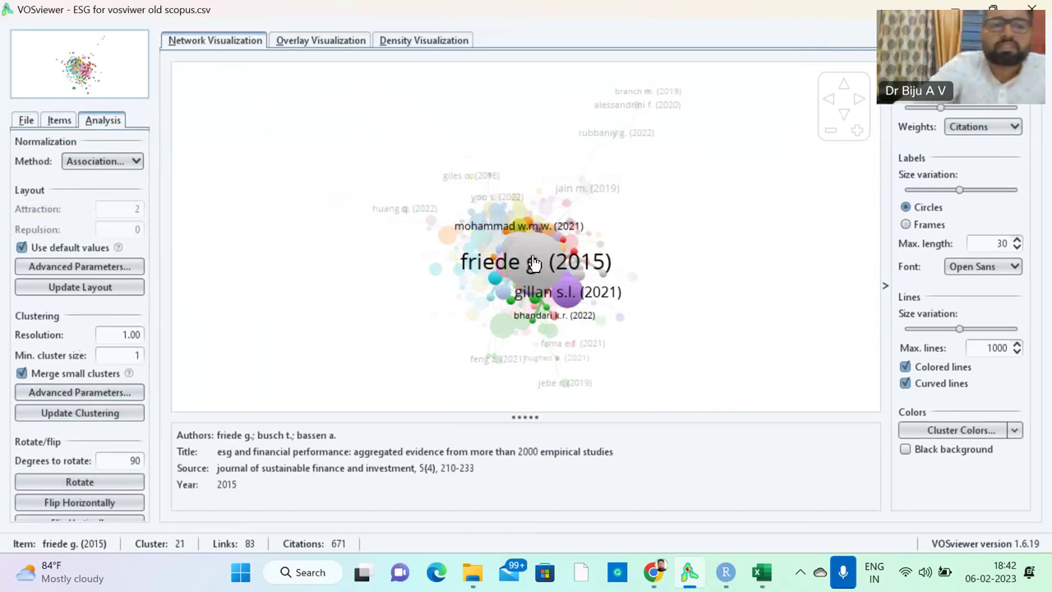
{"action": "left_click", "coordinate": [54, 125]}
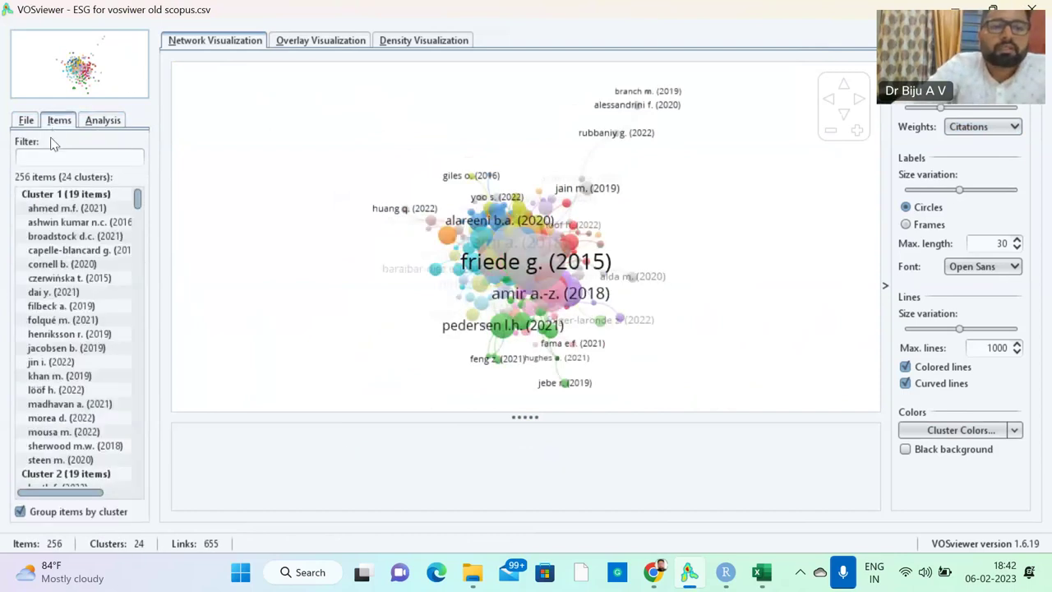
{"action": "left_click", "coordinate": [27, 120]}
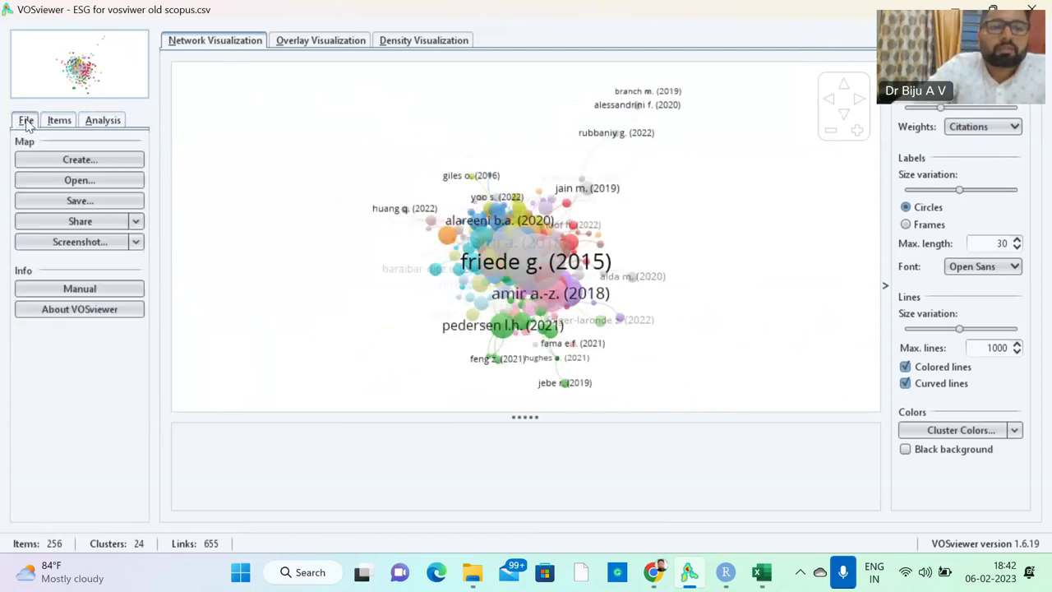
Start a new Scopus-based map using bibliographic coupling with authors as the unit.
{"action": "left_click", "coordinate": [69, 162]}
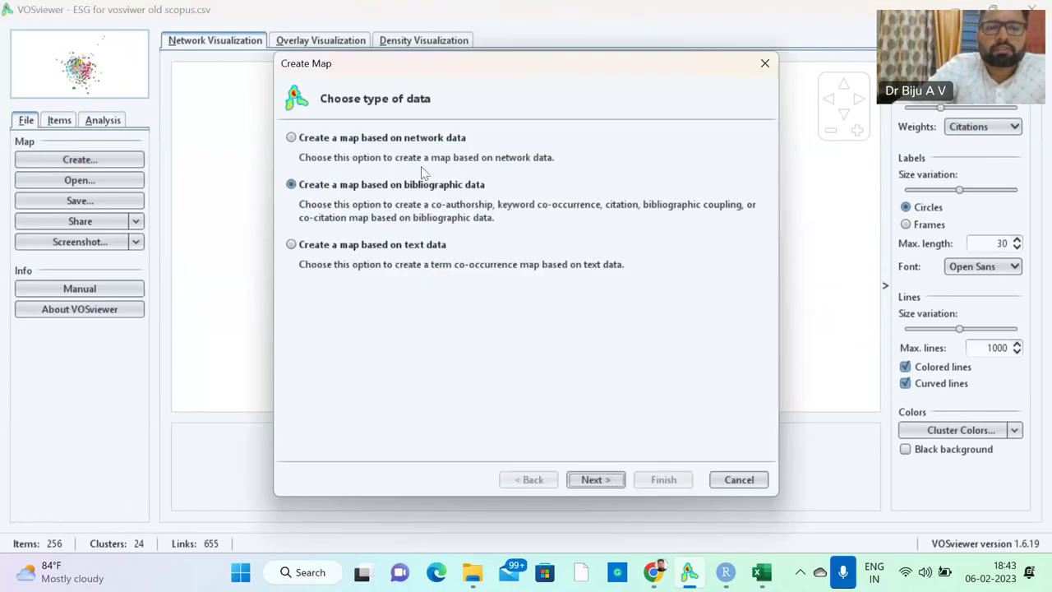
{"action": "left_click", "coordinate": [587, 483]}
{"action": "left_click", "coordinate": [588, 484]}
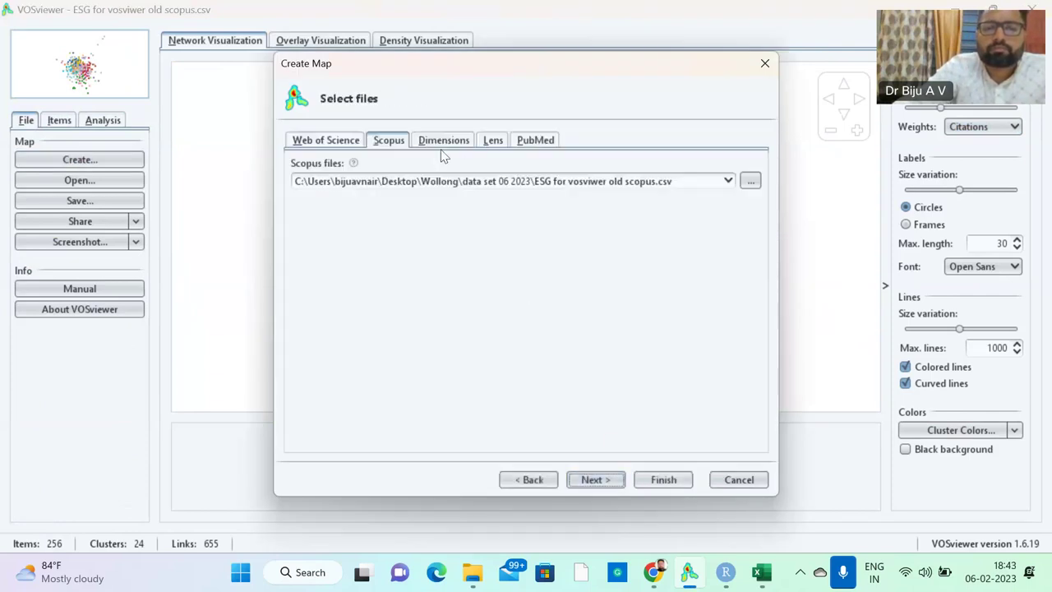
{"action": "left_click", "coordinate": [591, 484]}
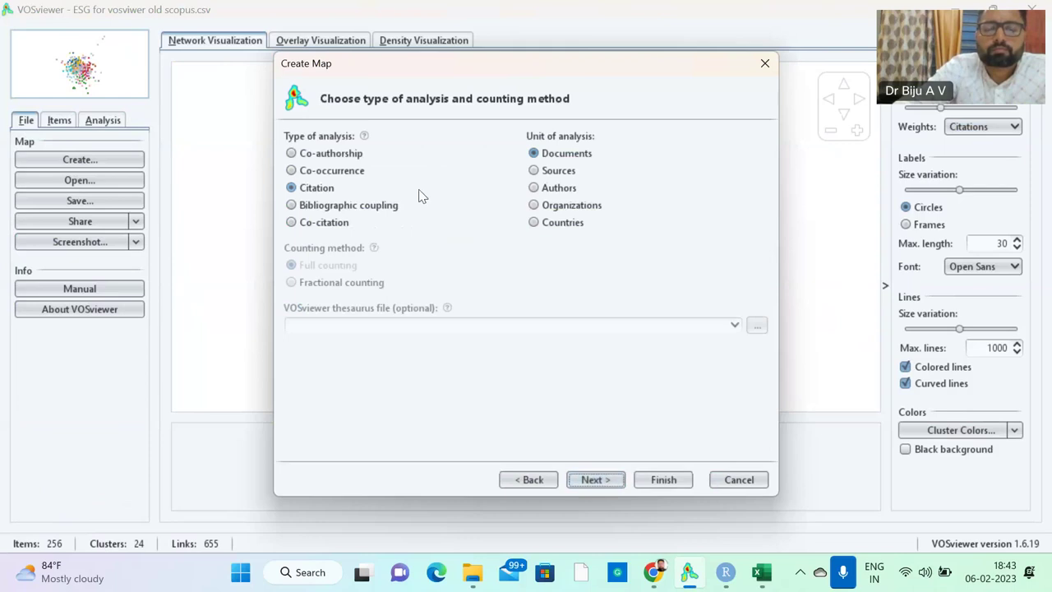
{"action": "left_click", "coordinate": [334, 207]}
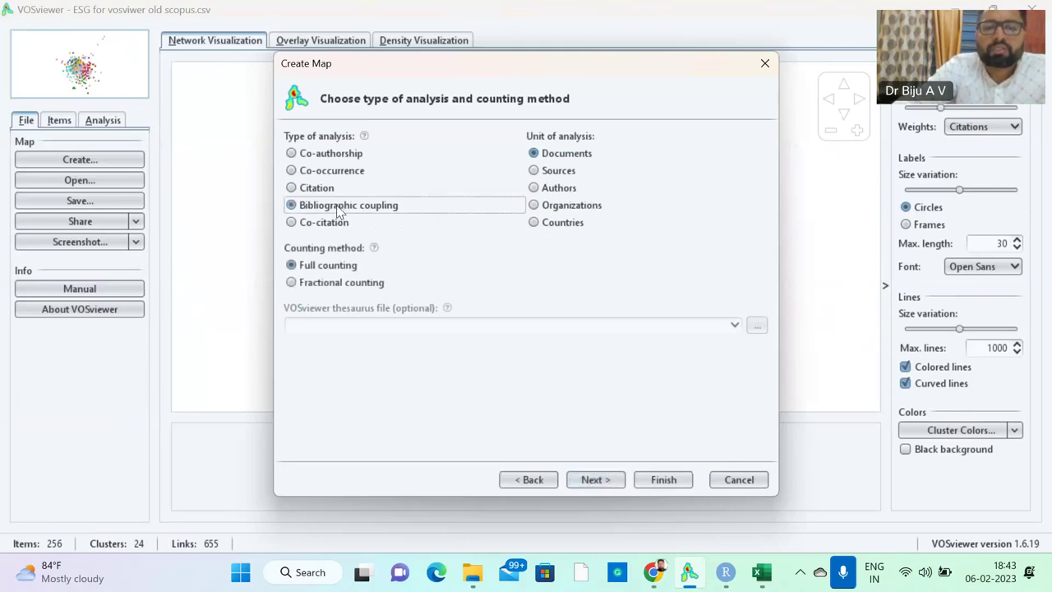
{"action": "left_click", "coordinate": [535, 189]}
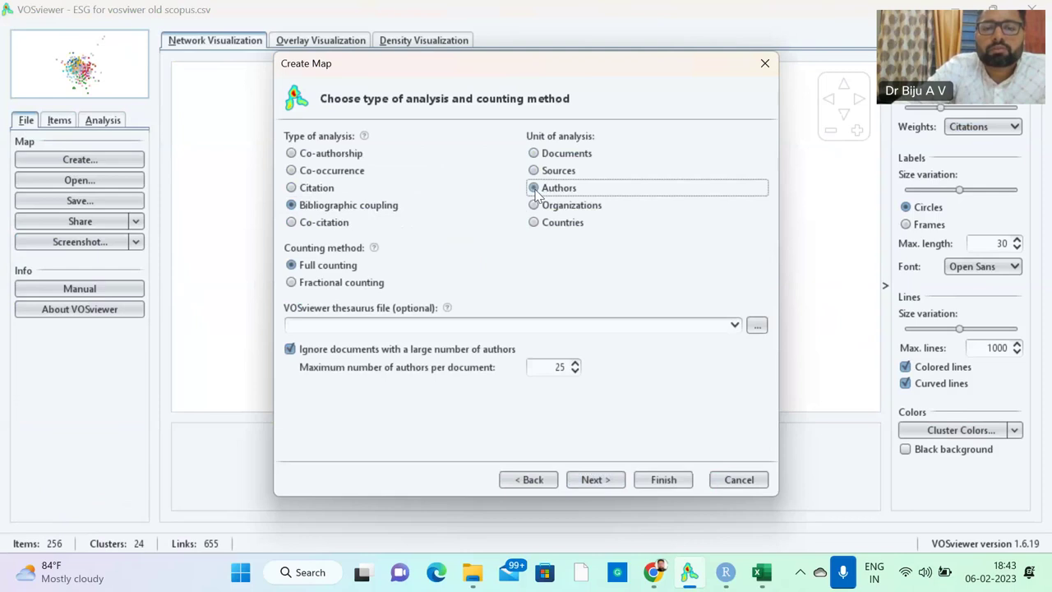
Keep authors with at least 5 documents, limit the selection to 8, and reach verification.
{"action": "left_click", "coordinate": [583, 482]}
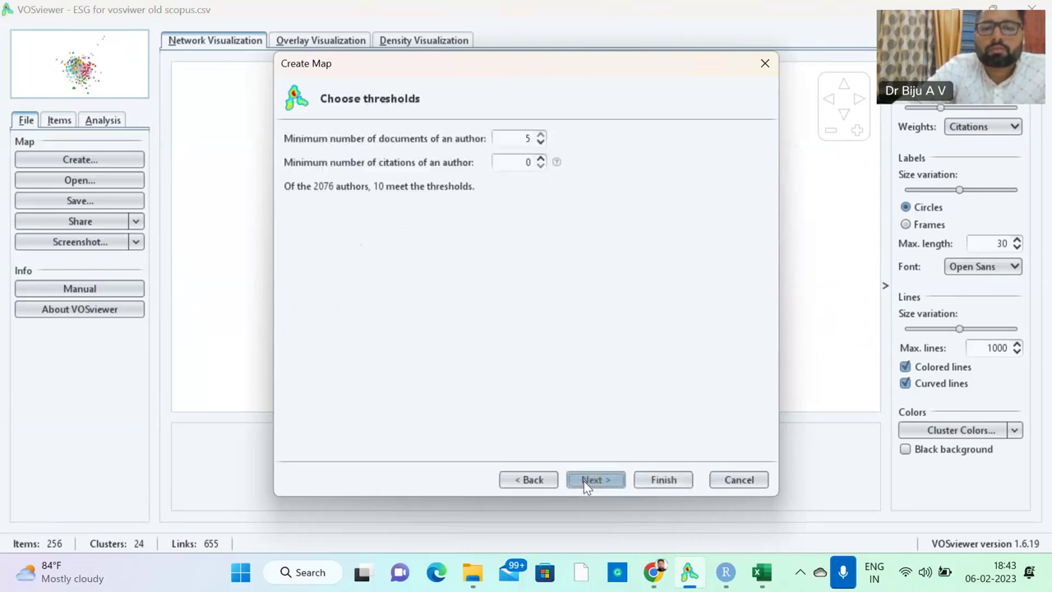
{"action": "left_click", "coordinate": [585, 481]}
{"action": "left_click", "coordinate": [586, 481]}
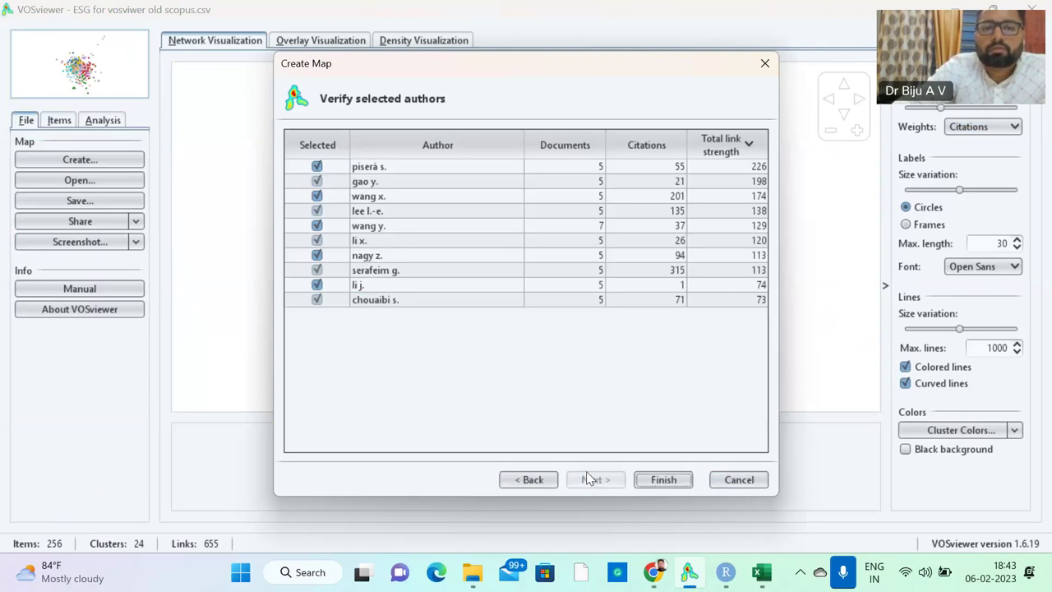
{"action": "left_click", "coordinate": [540, 480]}
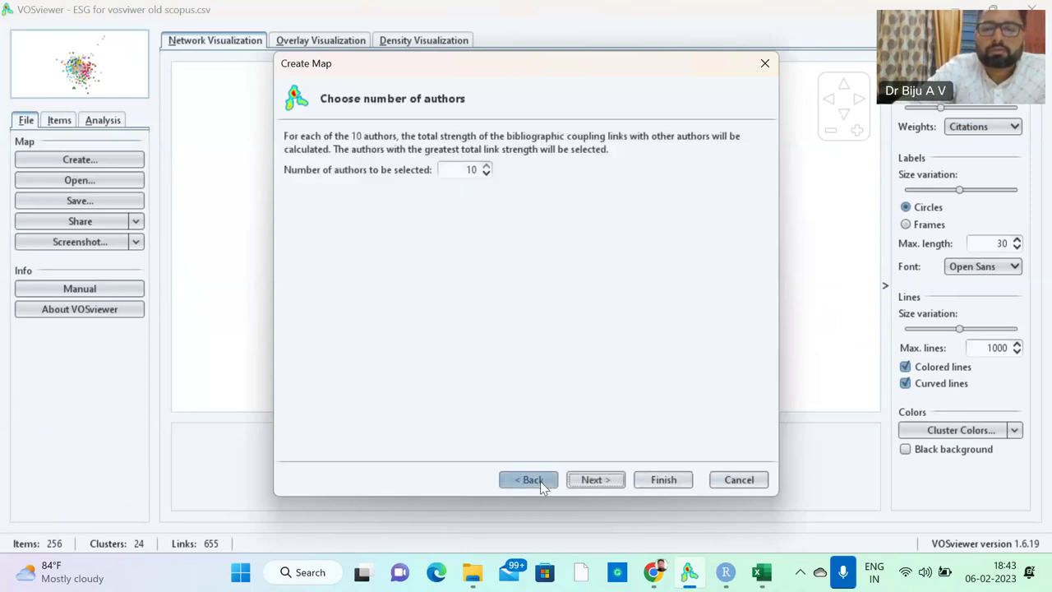
{"action": "left_click", "coordinate": [485, 173]}
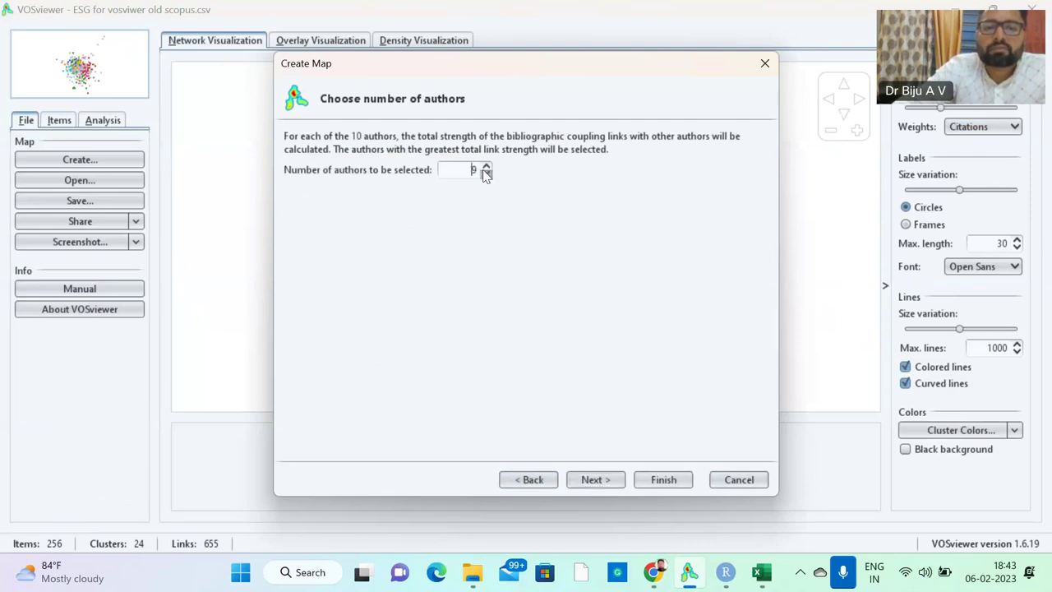
{"action": "left_click", "coordinate": [587, 482]}
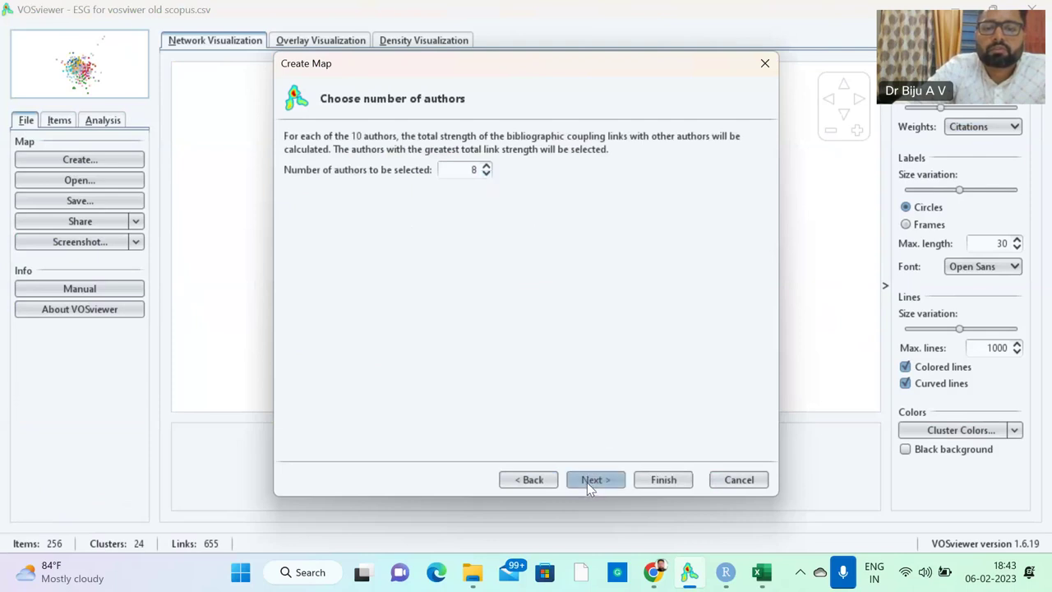
Finish the wizard and review the 8 authors in 3 clusters in the Items list.
{"action": "left_click", "coordinate": [662, 480]}
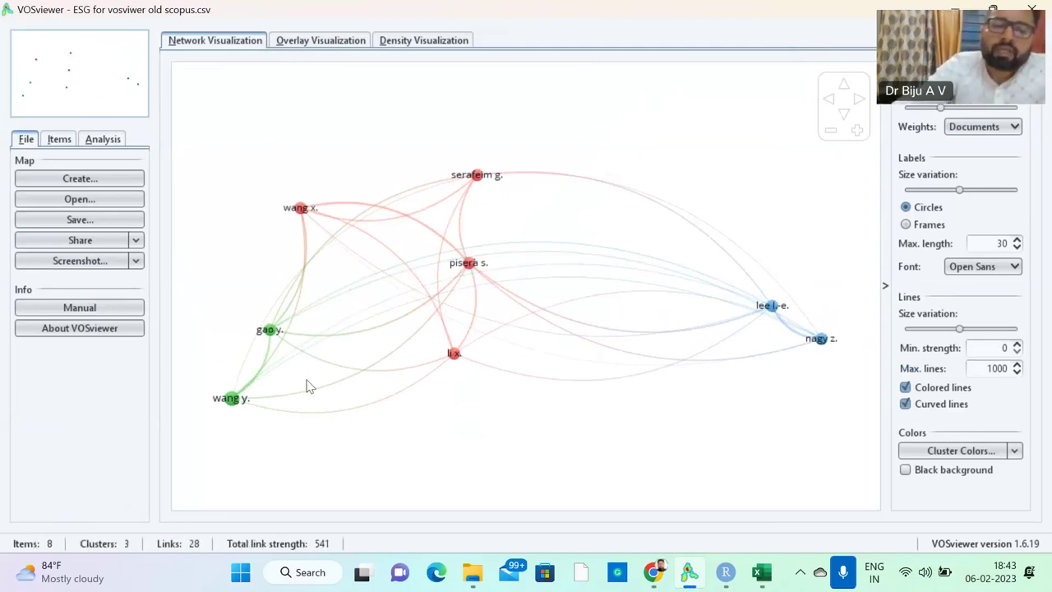
{"action": "left_click", "coordinate": [61, 139]}
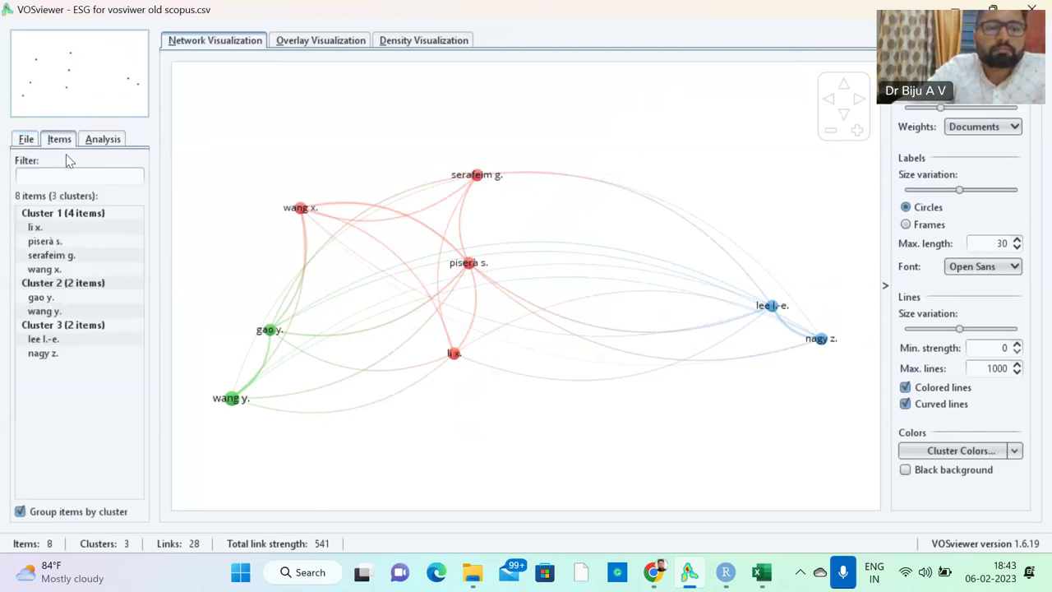
{"action": "left_click", "coordinate": [33, 145]}
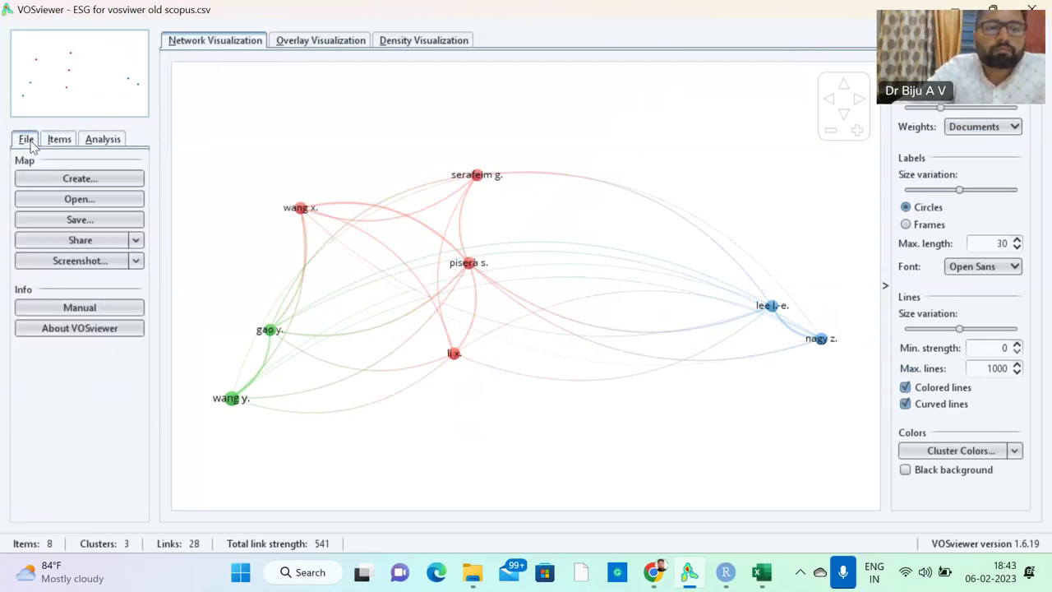
Start a new Scopus-based map using co-citation analysis of cited authors.
{"action": "left_click", "coordinate": [72, 182]}
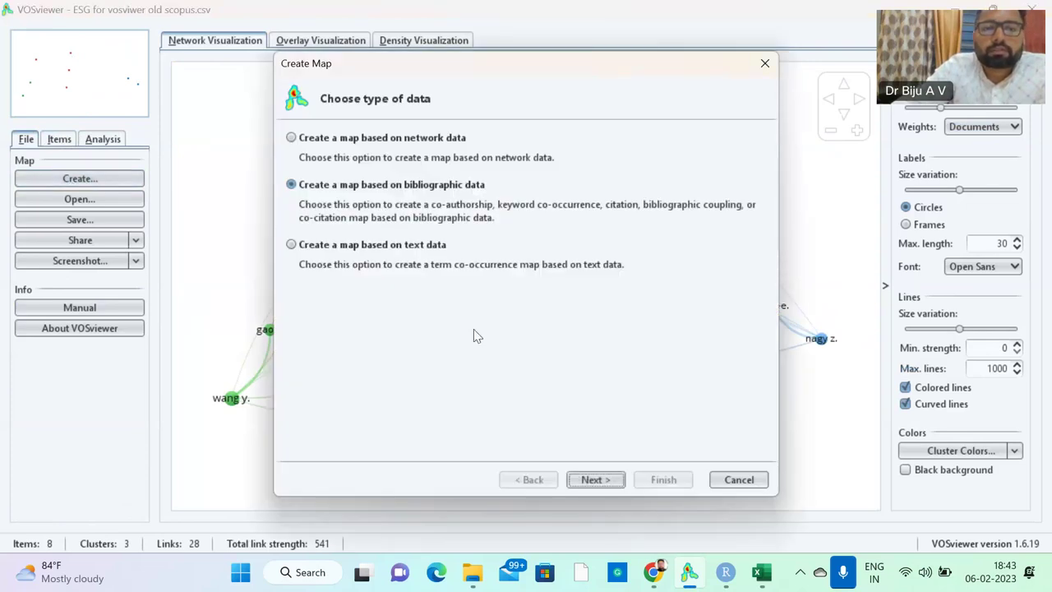
{"action": "left_click", "coordinate": [588, 485]}
{"action": "left_click", "coordinate": [588, 485]}
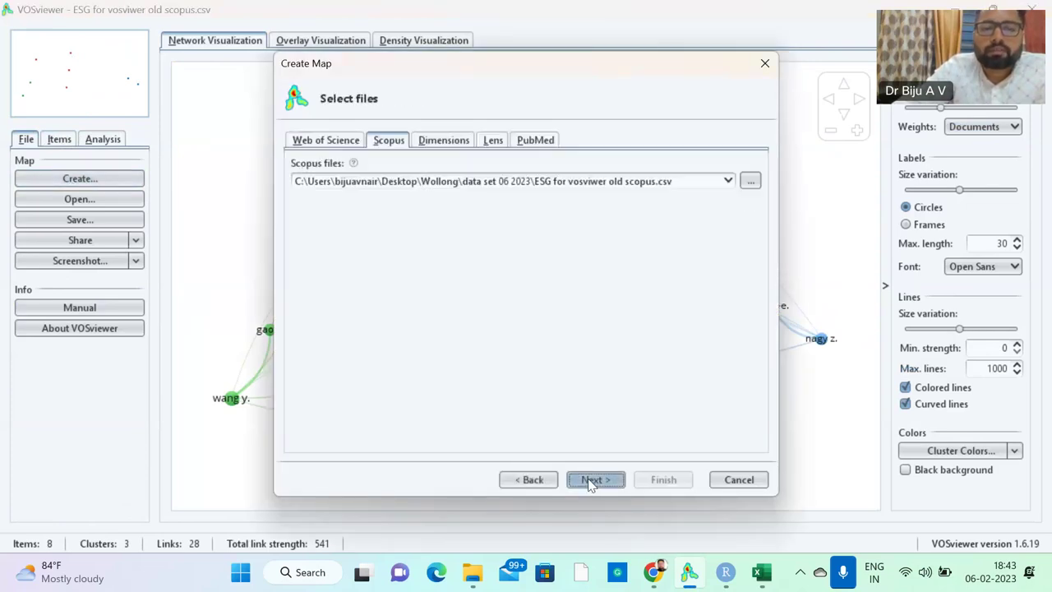
{"action": "left_click", "coordinate": [590, 483]}
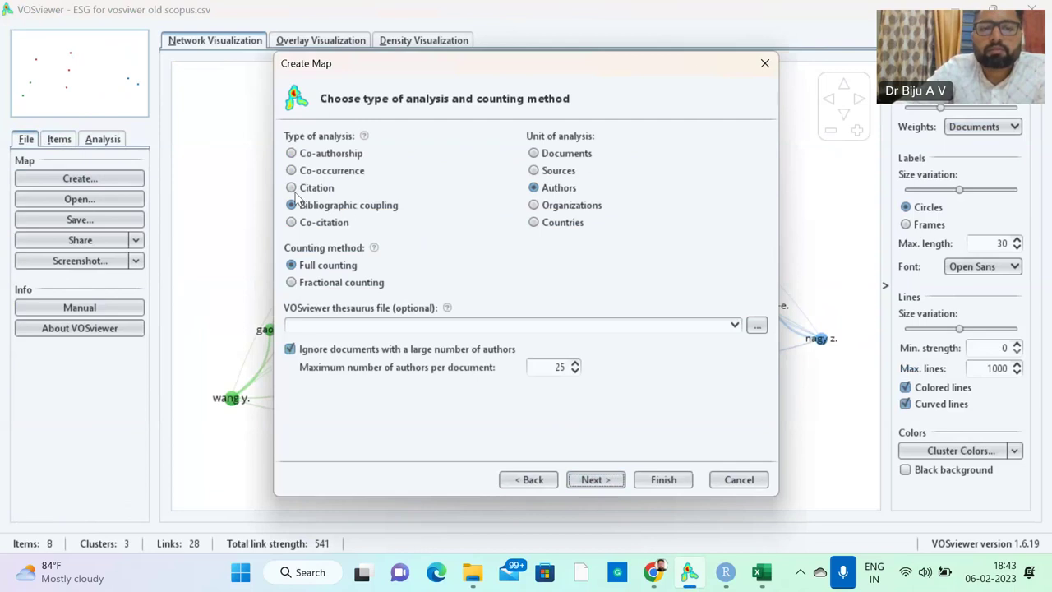
{"action": "left_click", "coordinate": [292, 224]}
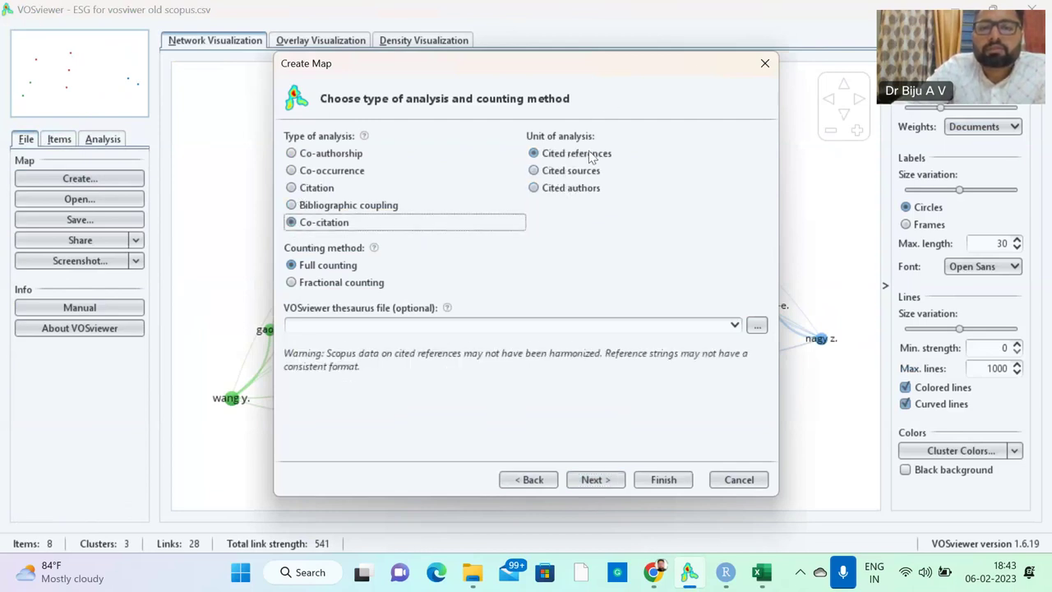
{"action": "left_click", "coordinate": [535, 191]}
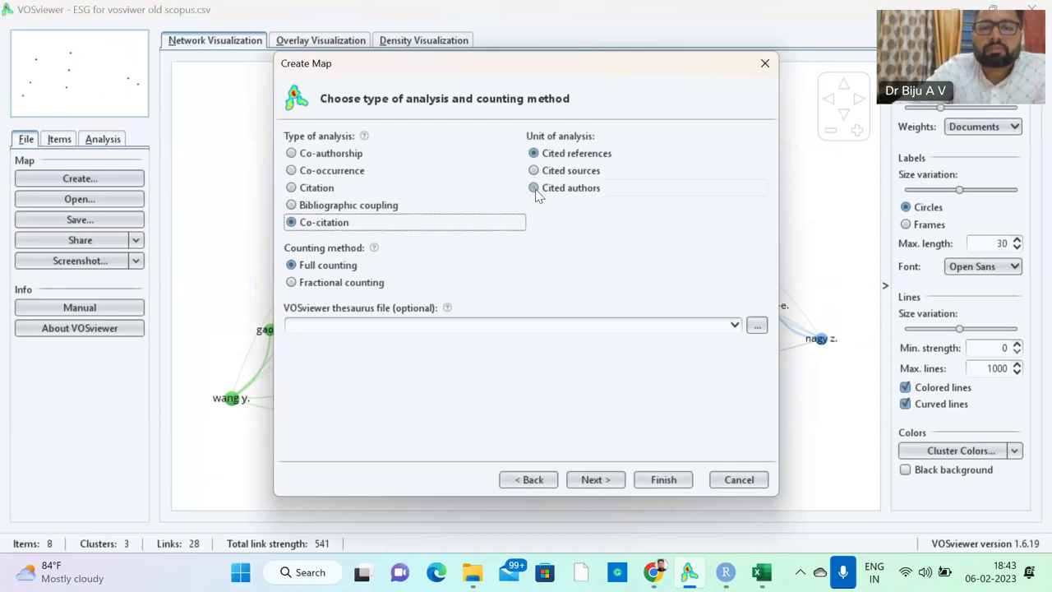
Accept the citation threshold and keep all 651 qualifying authors for verification.
{"action": "left_click", "coordinate": [585, 479]}
{"action": "left_click", "coordinate": [585, 479]}
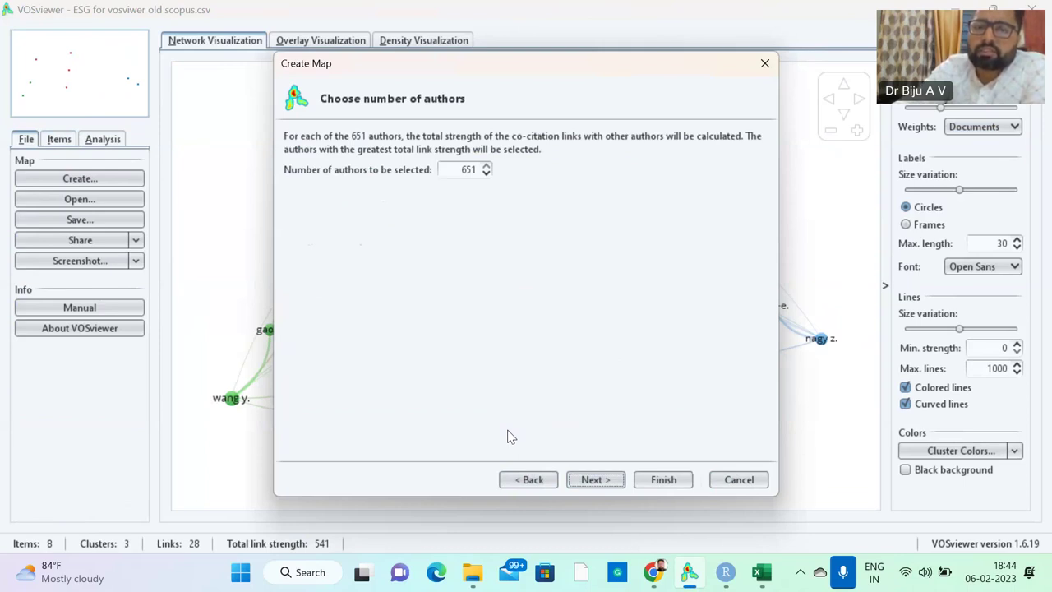
{"action": "left_click", "coordinate": [576, 485]}
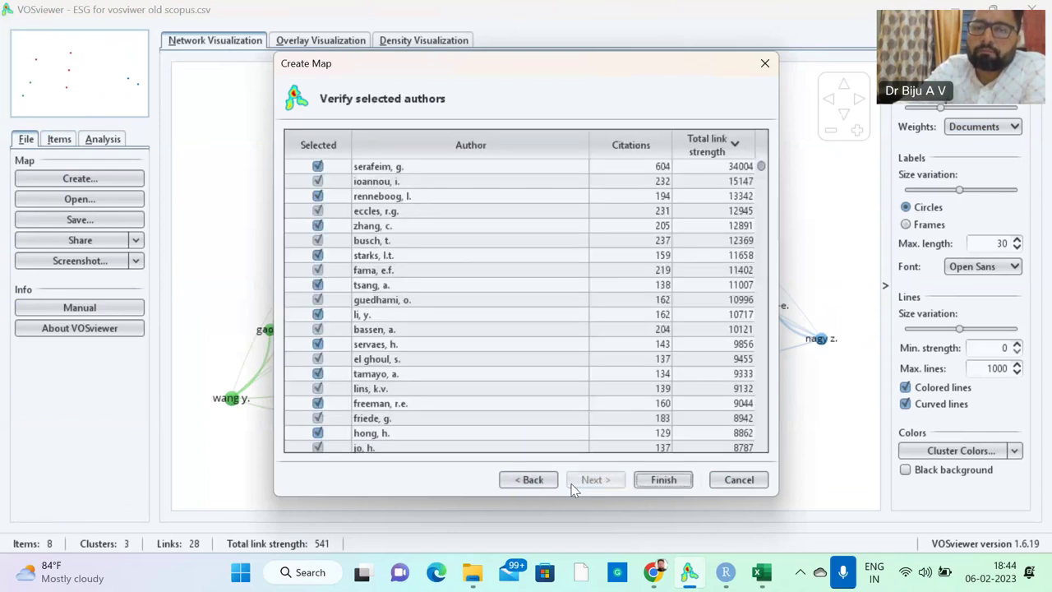
Finish the wizard to build the 651-author co-citation map.
{"action": "left_click", "coordinate": [646, 483]}
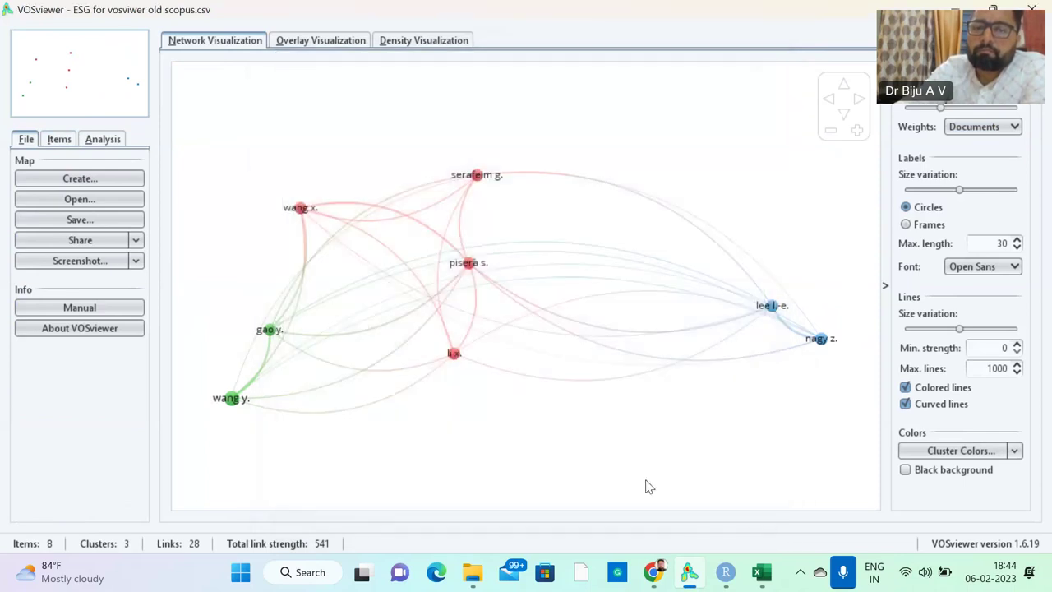